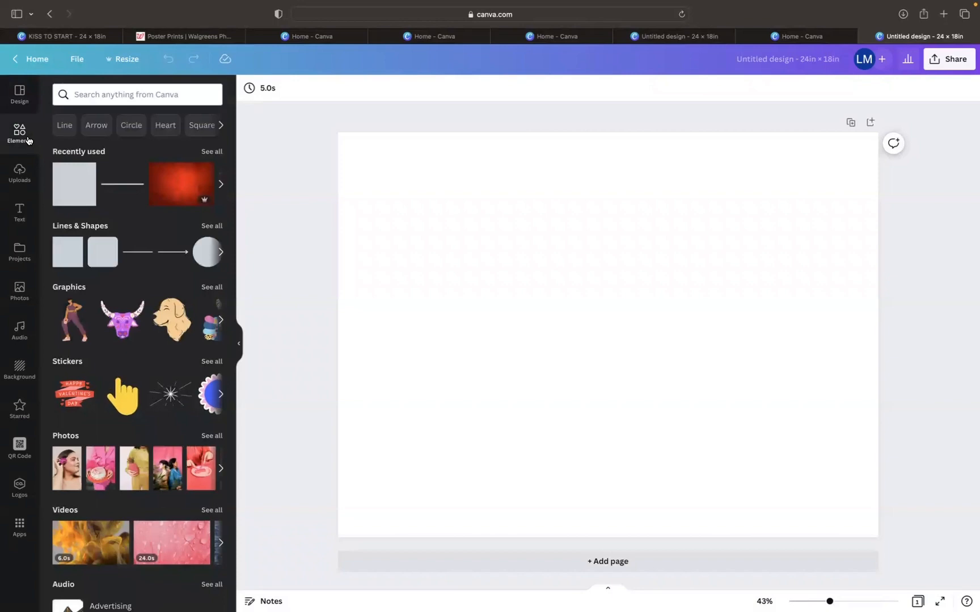
Search the elements for "red texture" photos and add the bright red one with dark corners to the page.
click(125, 96)
text(red texture)
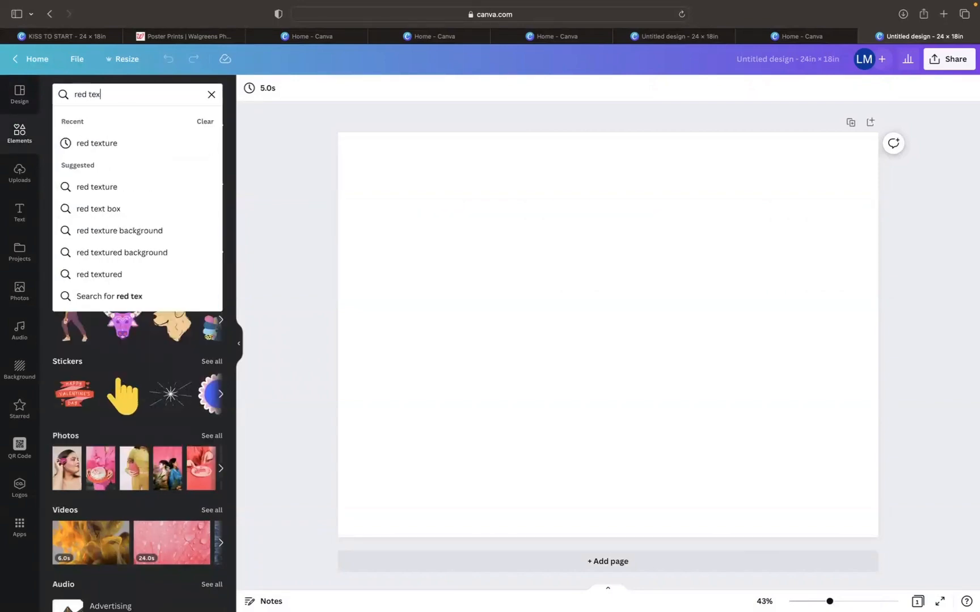
key(Return)
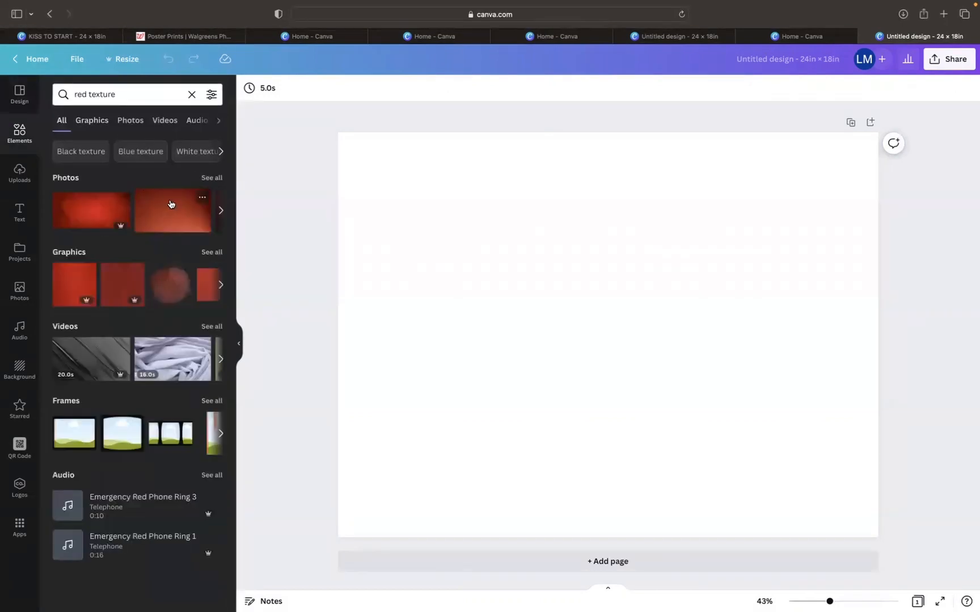
click(209, 177)
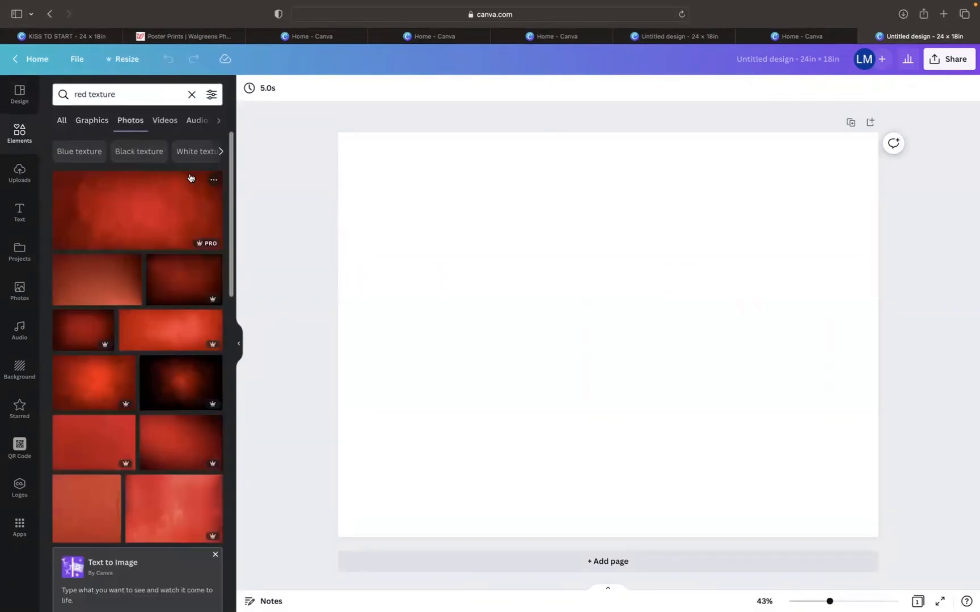
click(104, 370)
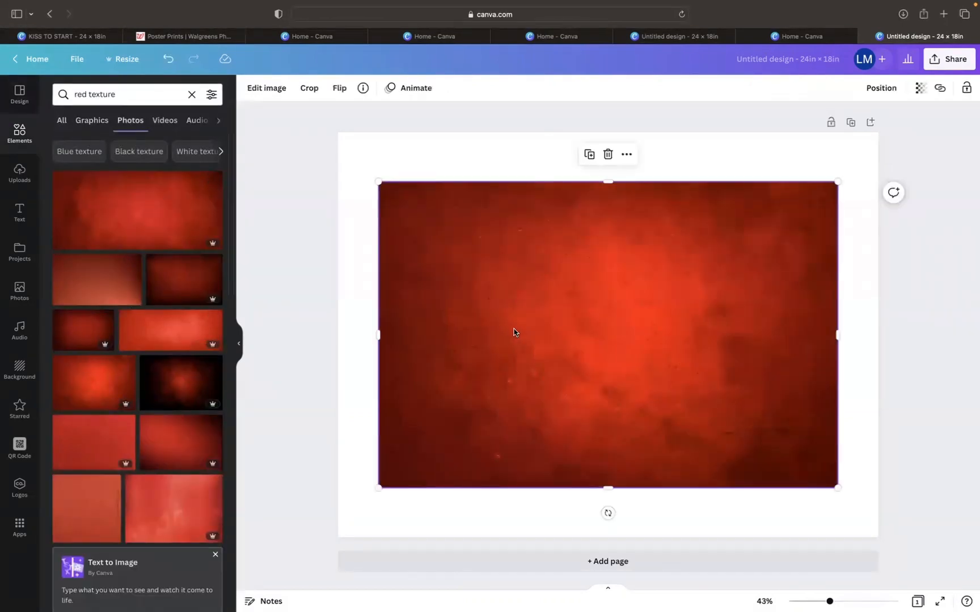
Align the red texture photo with the page's upper-left corner and enlarge it to cover the whole page.
drag(514, 332, 472, 280)
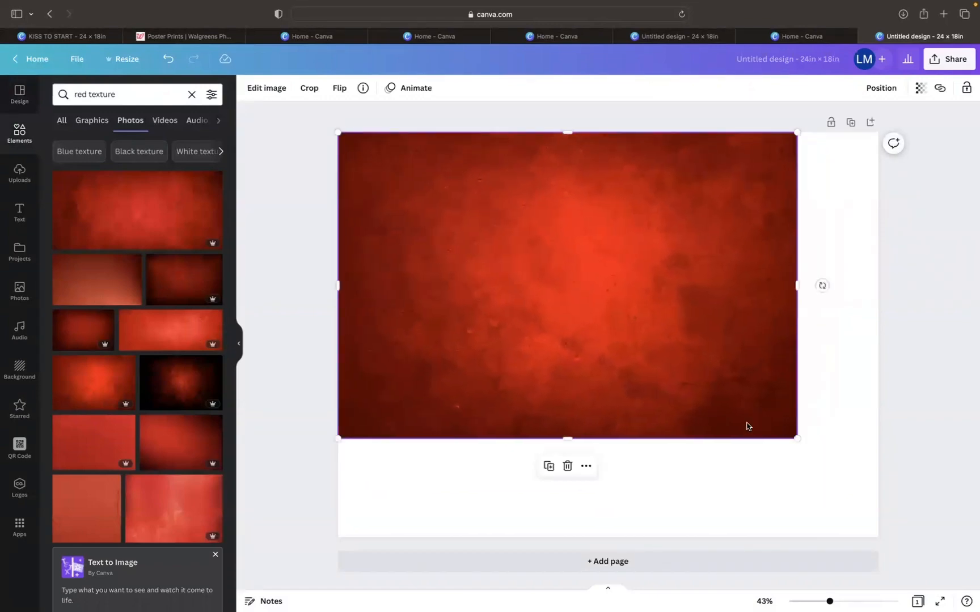
drag(795, 437, 879, 491)
drag(609, 493, 607, 537)
click(316, 274)
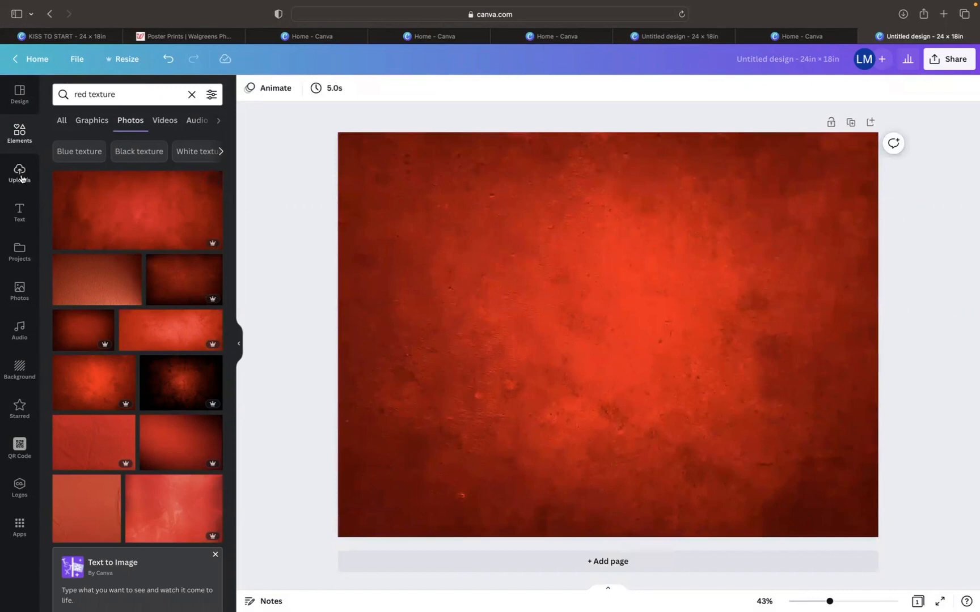
Add a square shape and move it near the upper-left corner of the page.
click(18, 134)
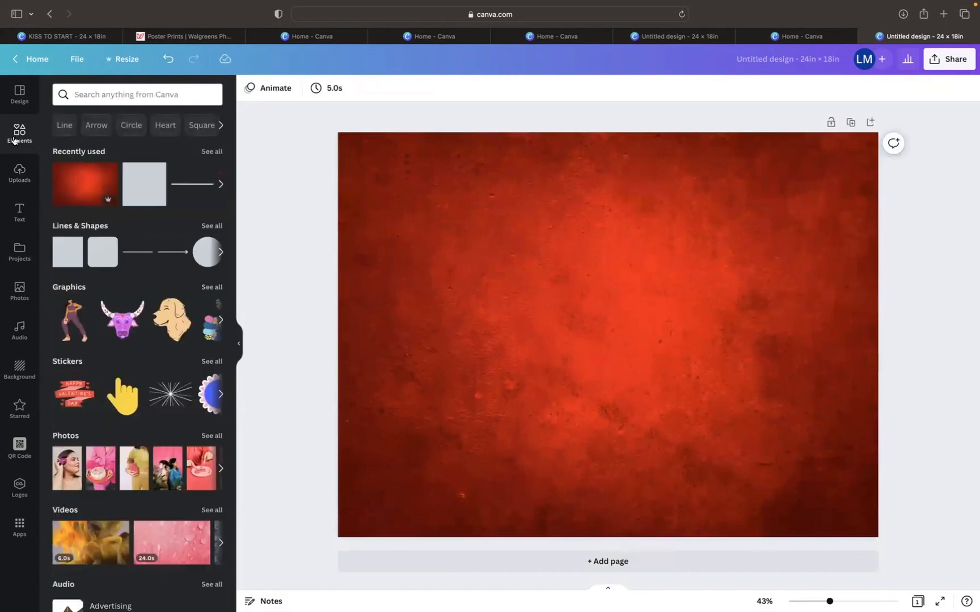
click(66, 249)
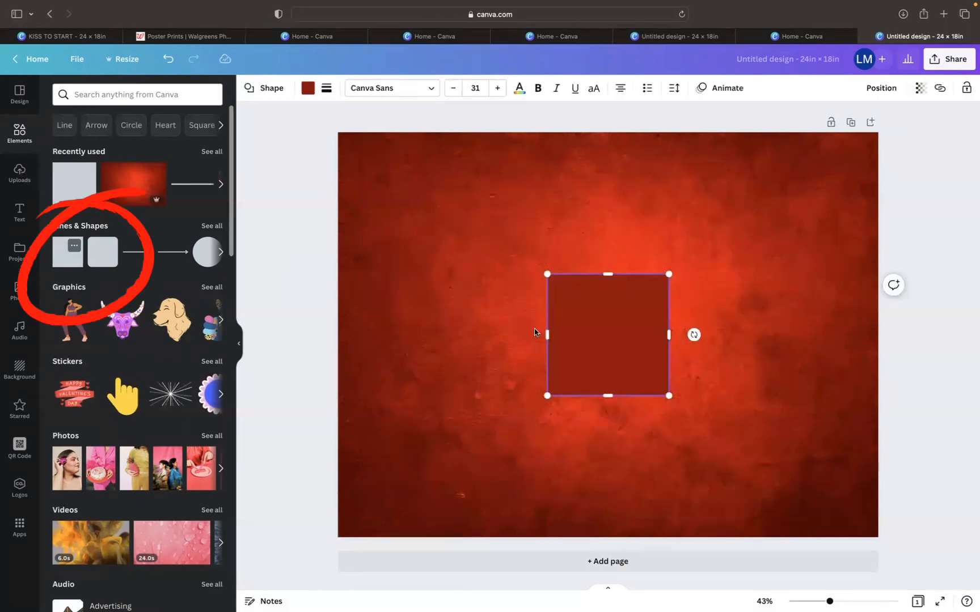
click(600, 241)
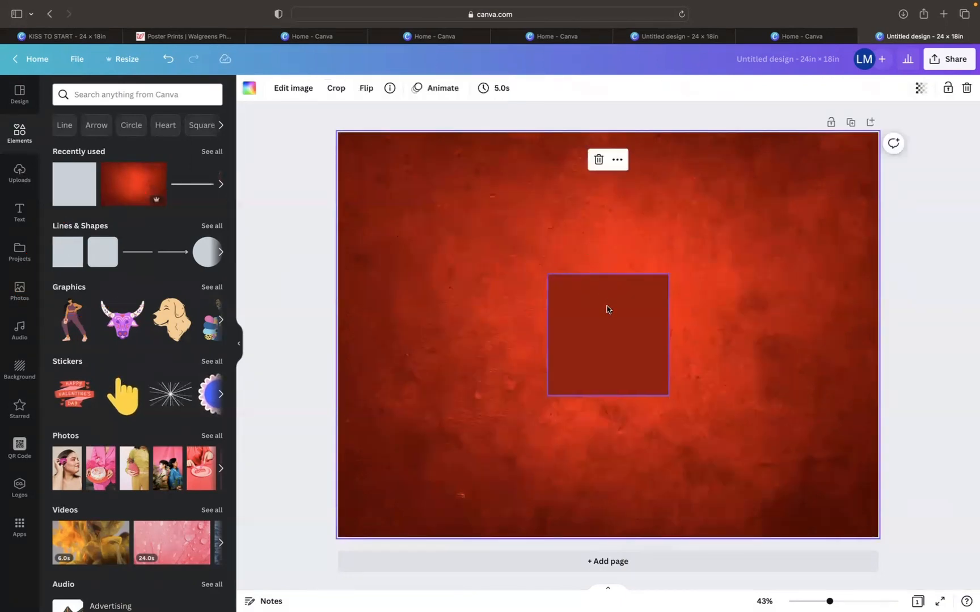
drag(608, 308, 419, 196)
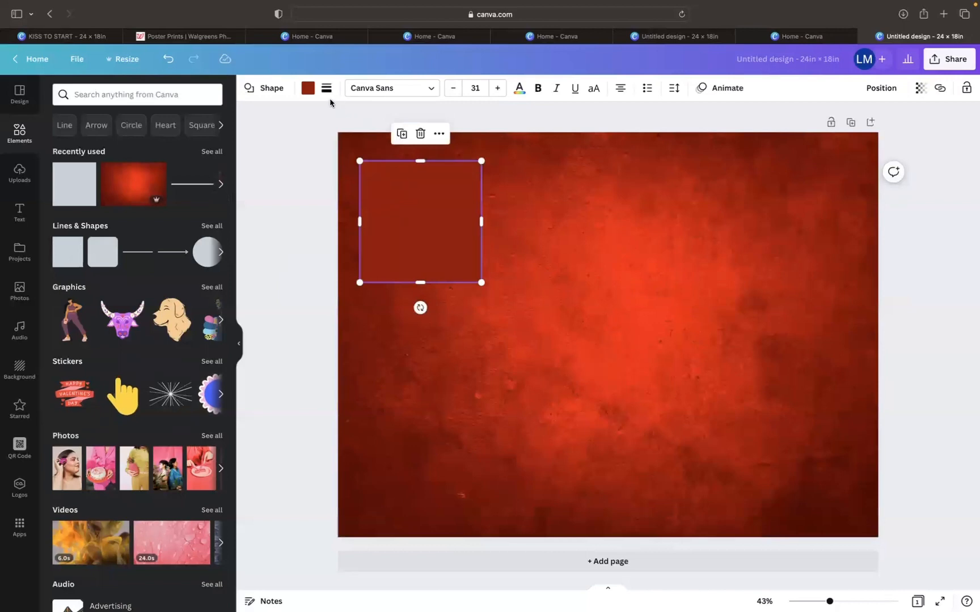
Fill the square with white and give it a solid border with a weight of 5.
click(308, 88)
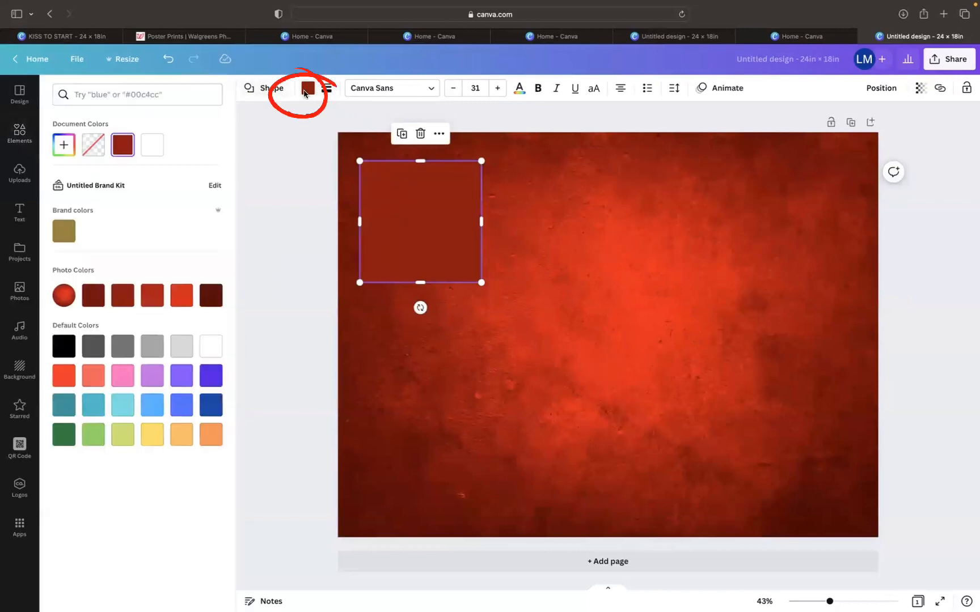
click(161, 142)
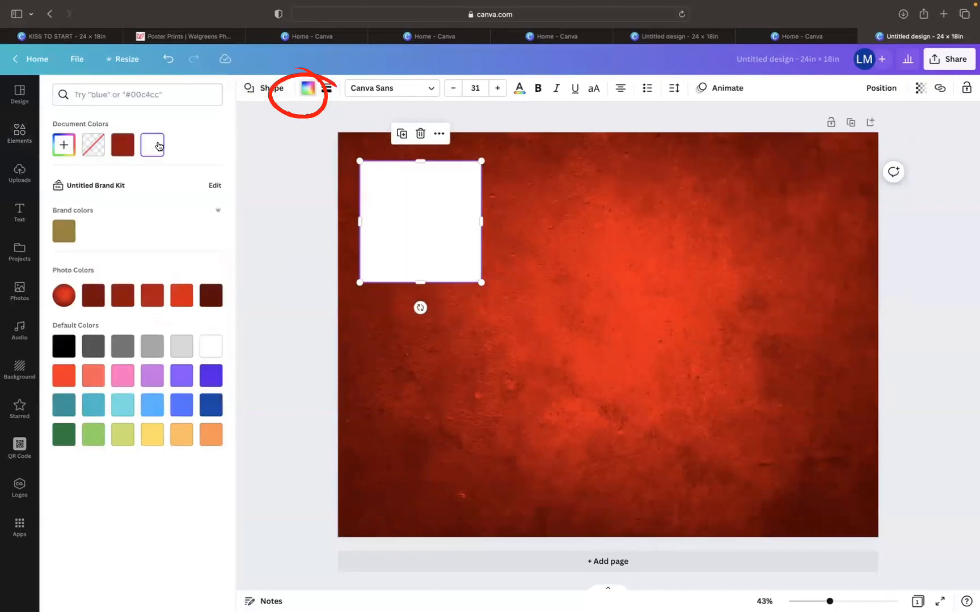
click(326, 91)
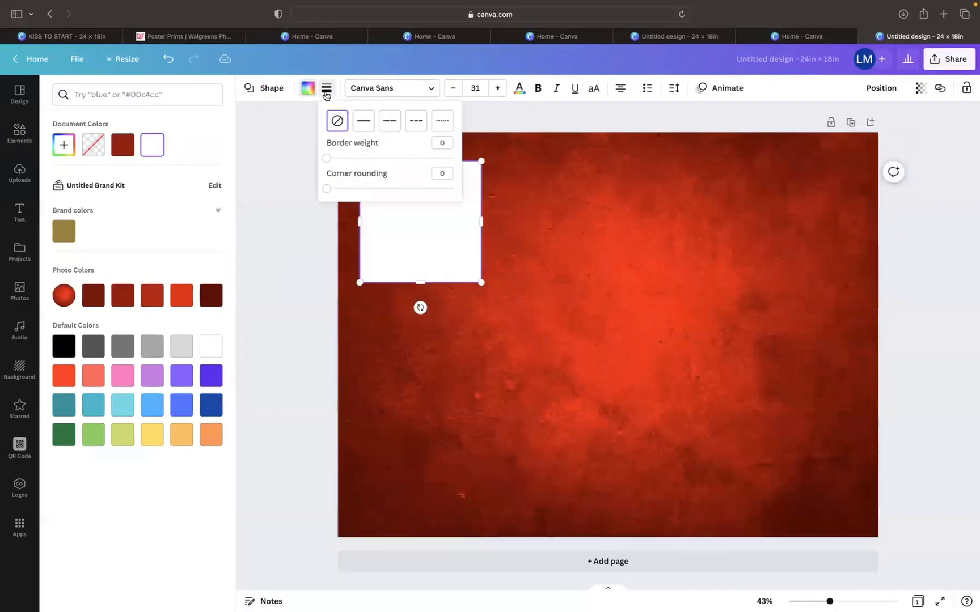
drag(328, 159, 333, 162)
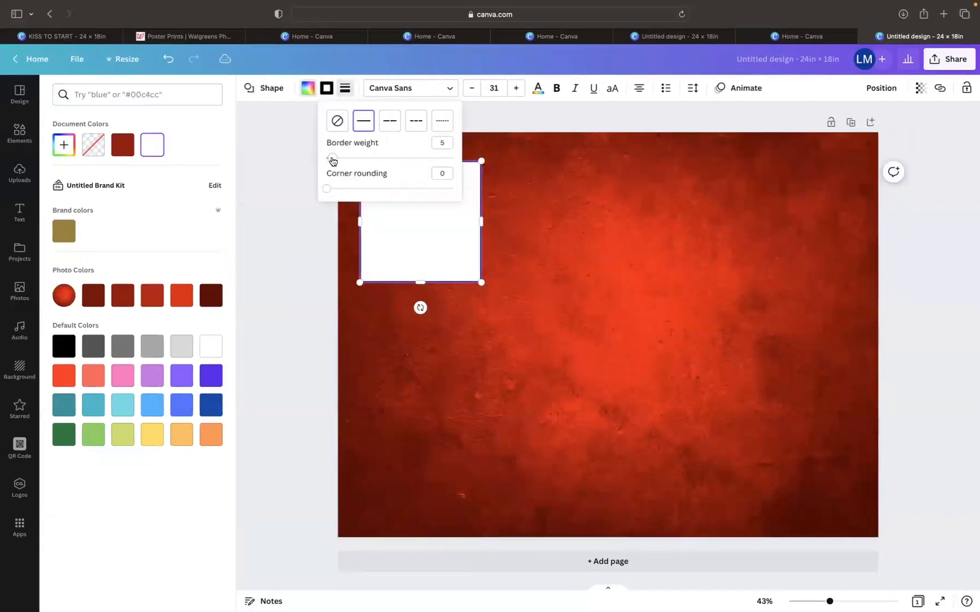
click(451, 217)
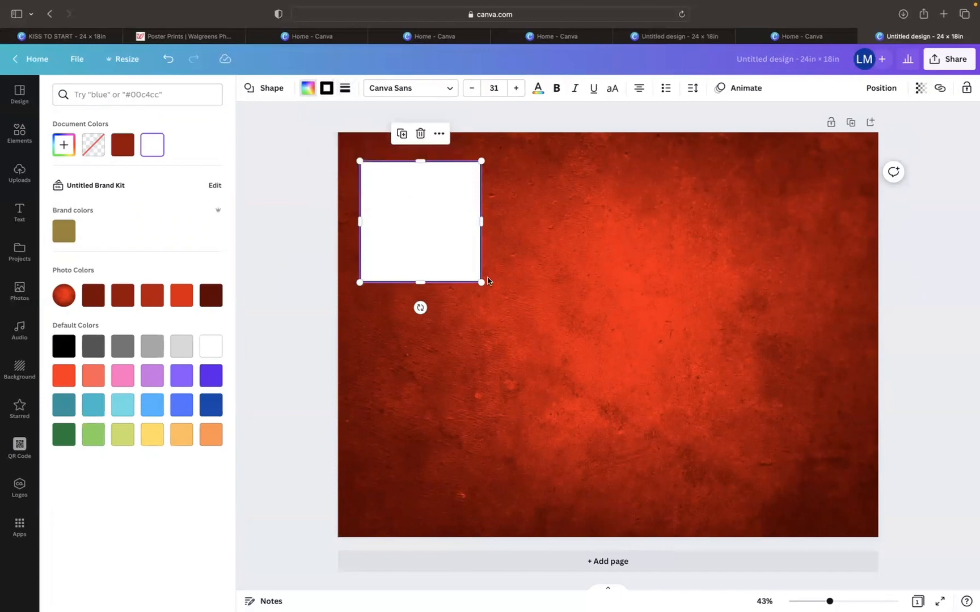
Shrink the white square to about one tenth of the page width, keeping it near the upper-left corner.
drag(481, 281, 420, 198)
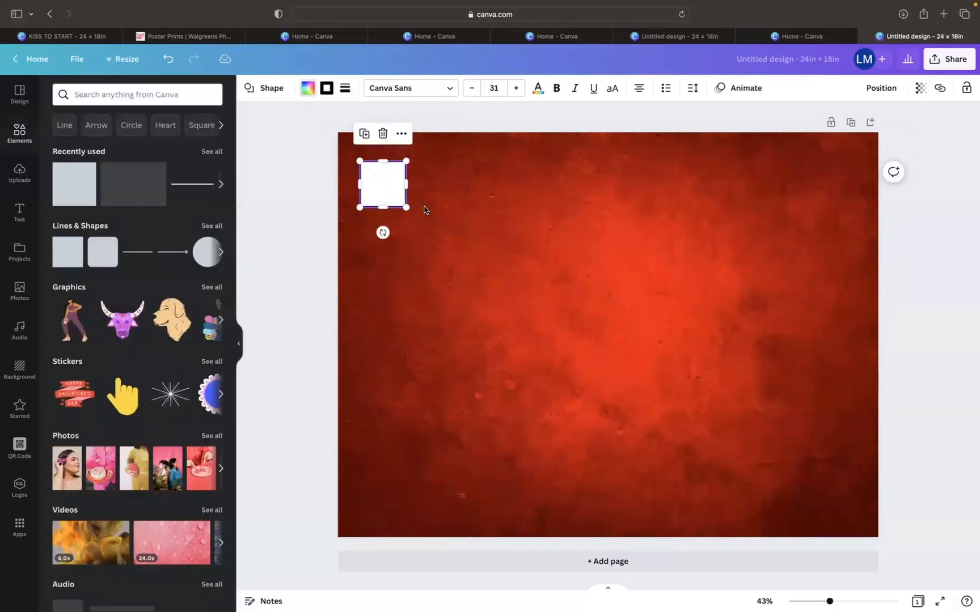
click(433, 223)
click(399, 191)
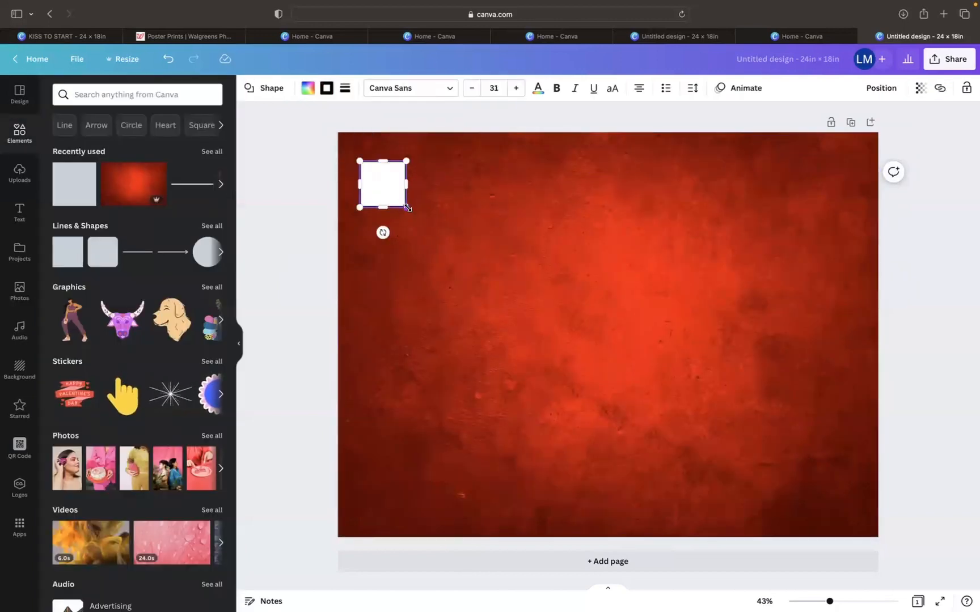
drag(407, 207, 417, 217)
click(442, 223)
Duplicate the white square three times and line the copies up edge to edge as a horizontal row of four.
click(396, 201)
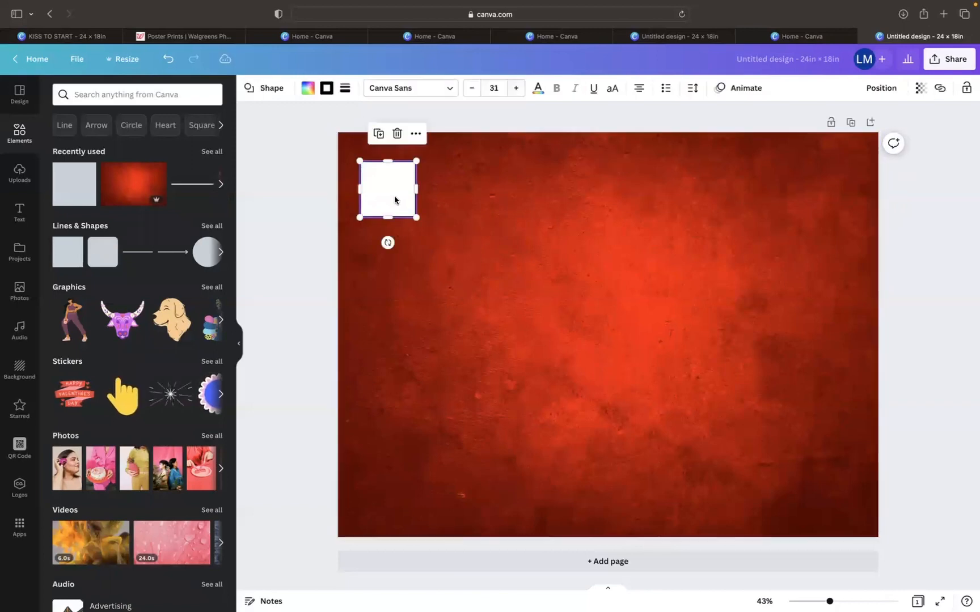
click(371, 134)
drag(407, 199, 454, 195)
click(503, 223)
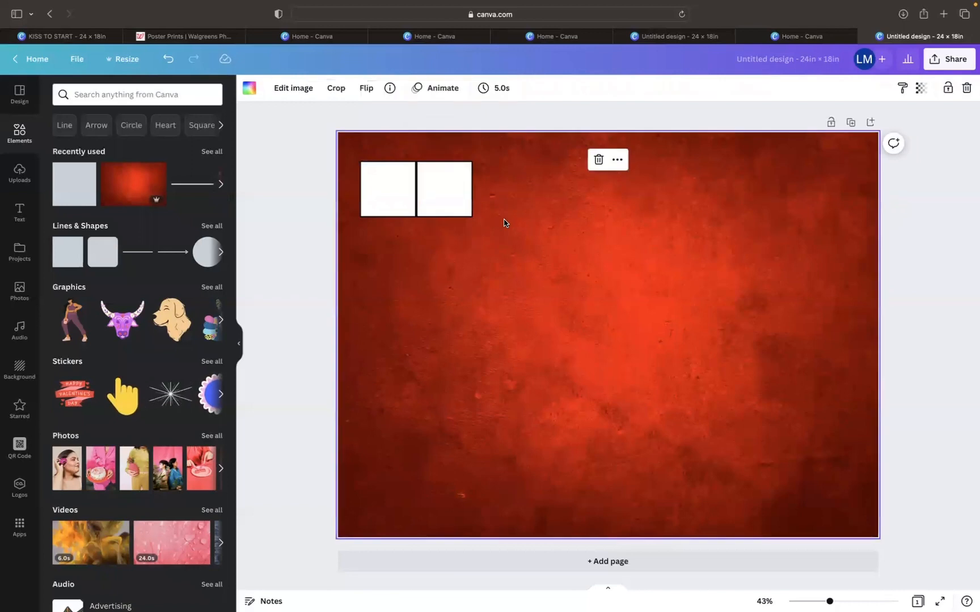
click(467, 210)
click(424, 130)
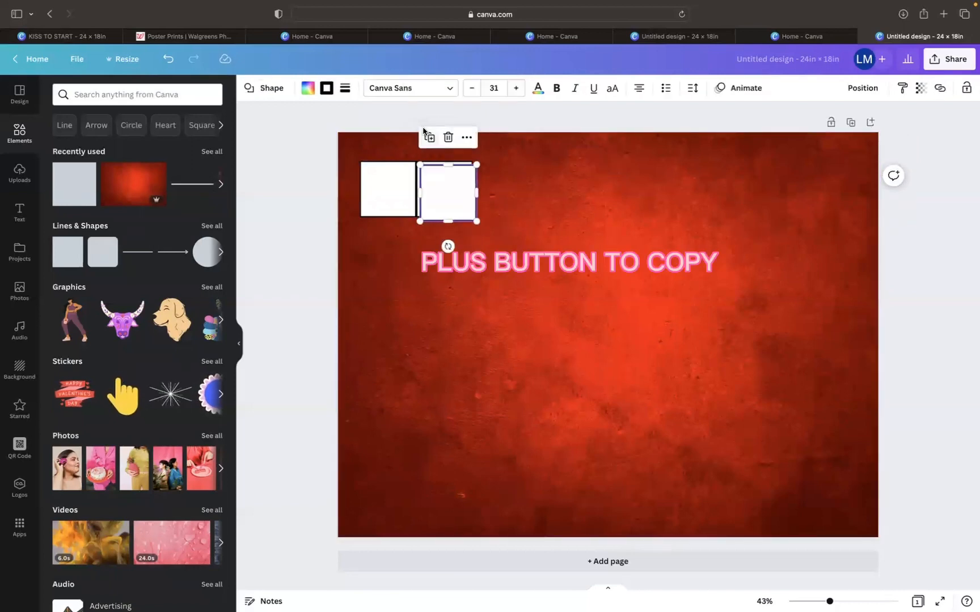
drag(453, 194, 501, 193)
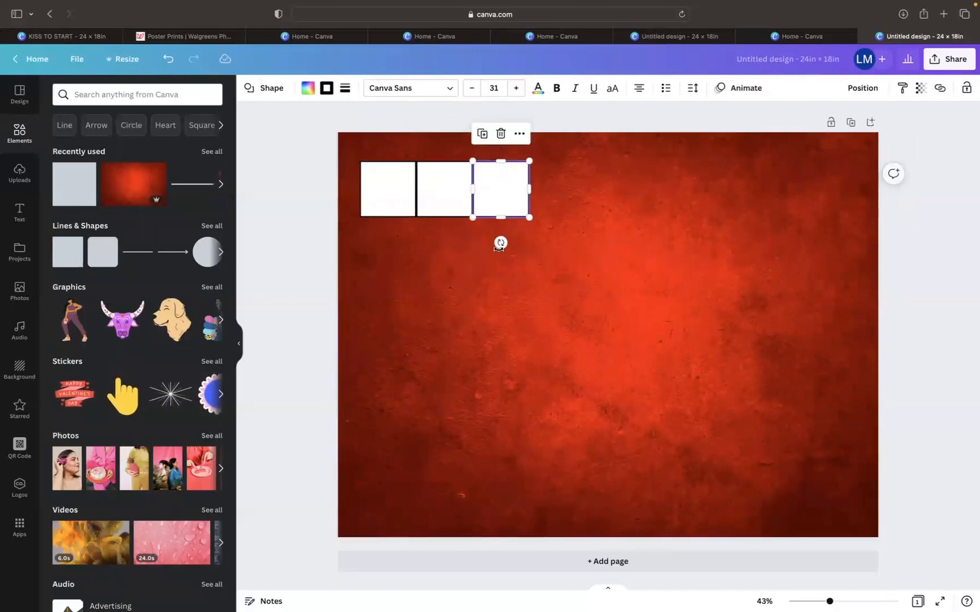
click(500, 263)
click(501, 195)
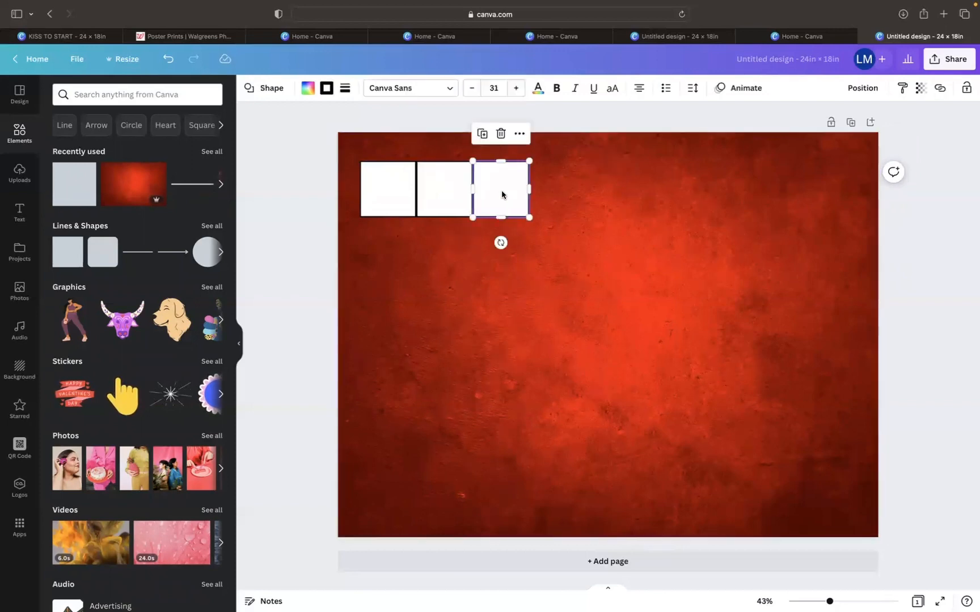
click(482, 134)
drag(521, 193, 559, 201)
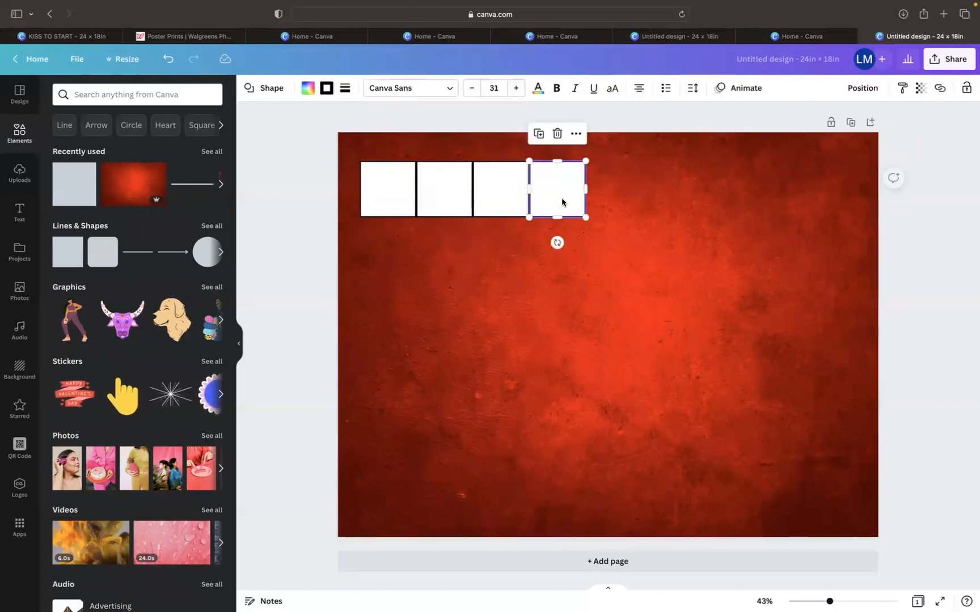
click(558, 292)
Duplicate the fourth square twice and stack the copies directly below it to form a column of three.
click(559, 211)
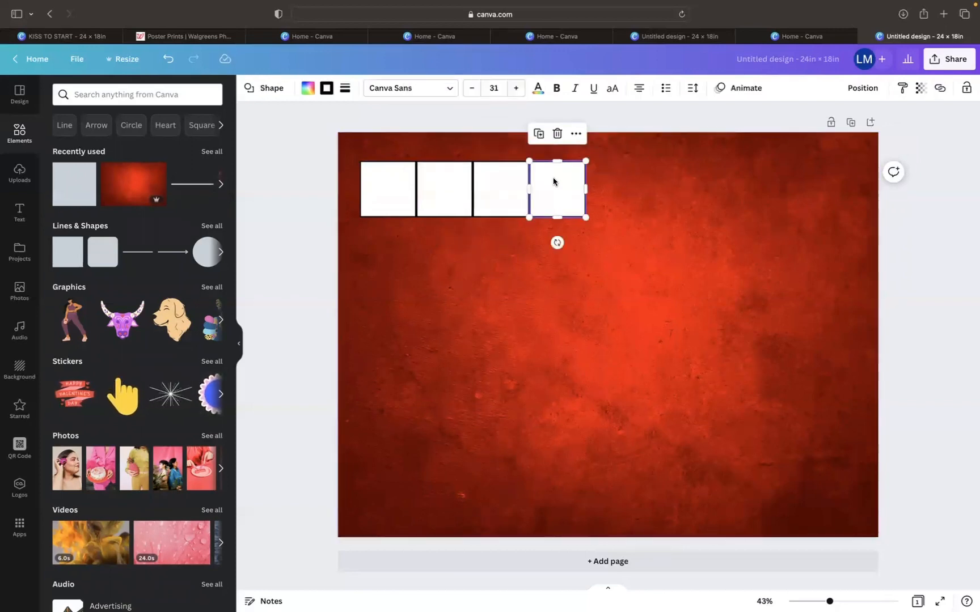
click(540, 135)
drag(553, 189, 551, 237)
click(584, 328)
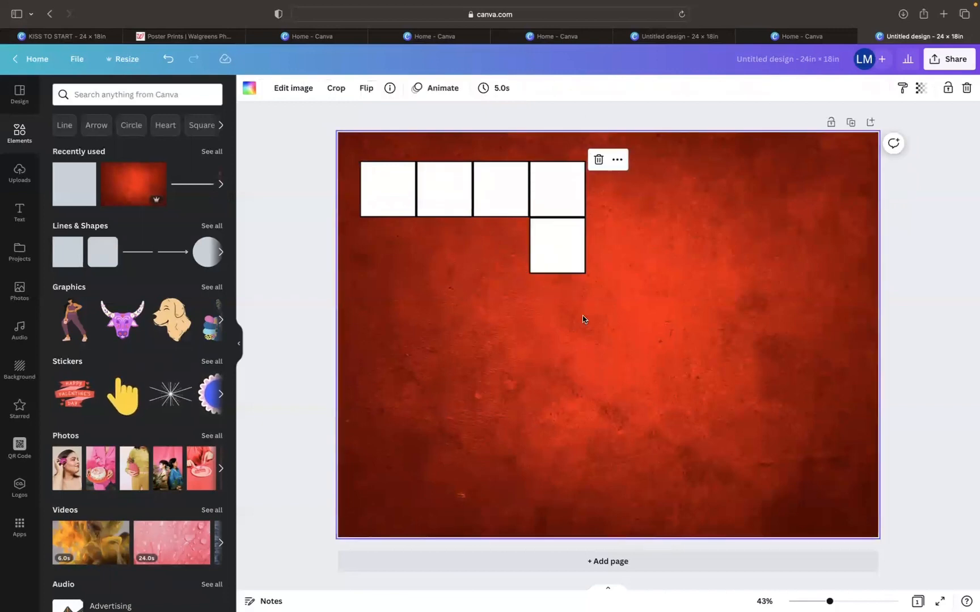
click(569, 262)
click(542, 195)
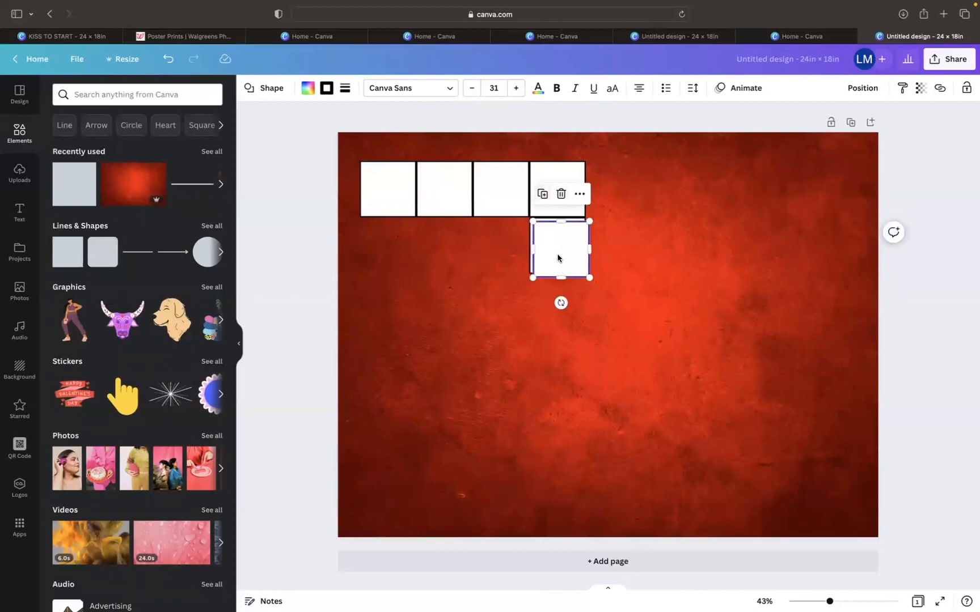
drag(558, 257, 558, 301)
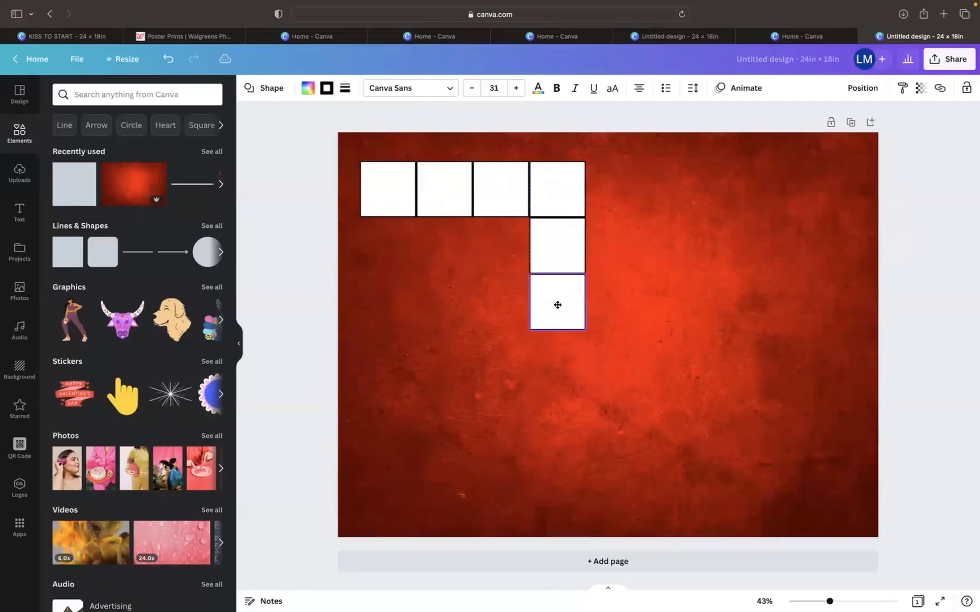
click(590, 376)
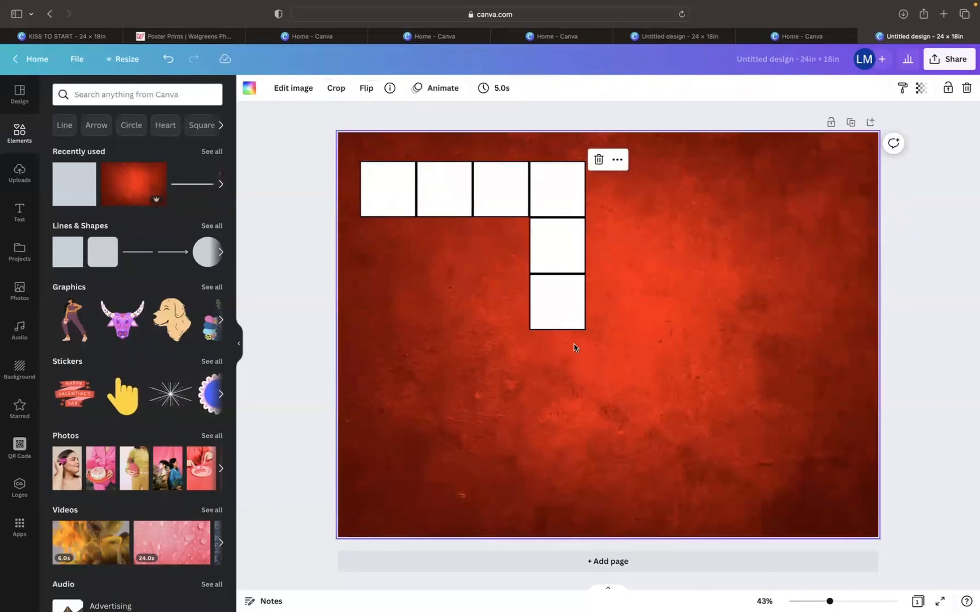
drag(574, 347, 570, 204)
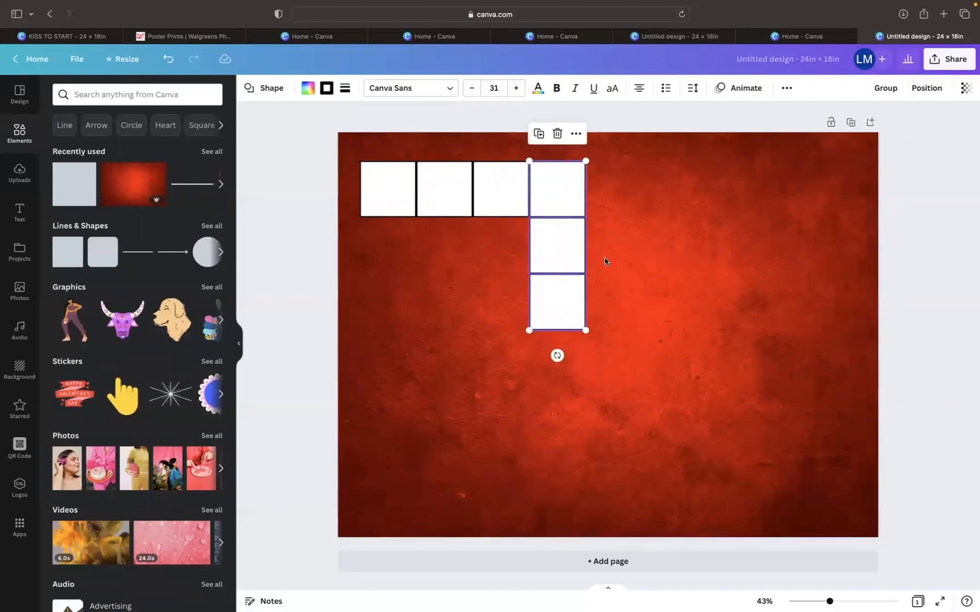
click(936, 89)
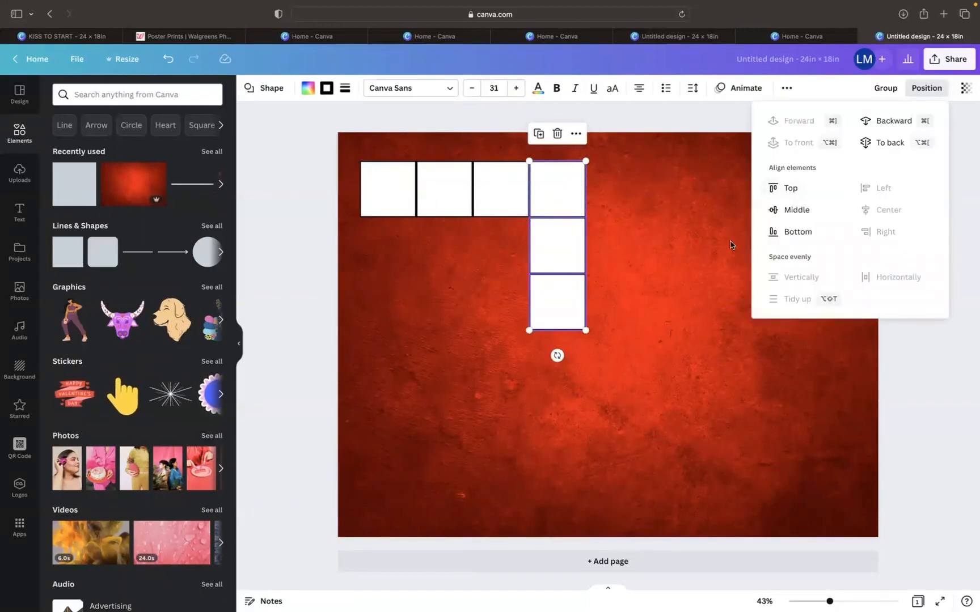
click(633, 255)
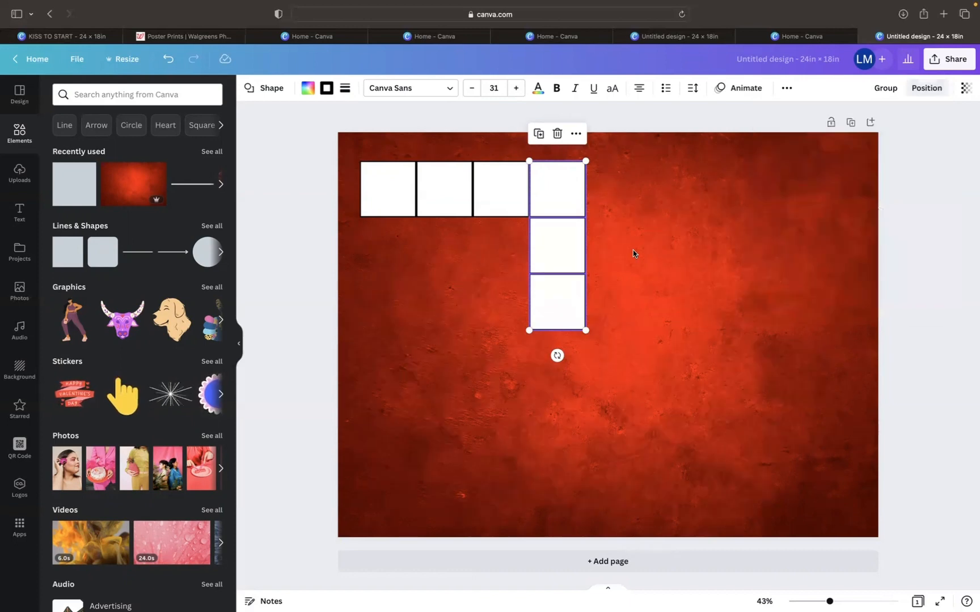
Extend the path from the column's lowest square with two copies to the right and two more upward, forming a U.
click(557, 318)
click(542, 250)
drag(549, 284, 717, 198)
click(671, 310)
click(634, 309)
click(595, 248)
click(654, 247)
Continue the path along the top row with three more copies toward the page's right edge.
click(652, 190)
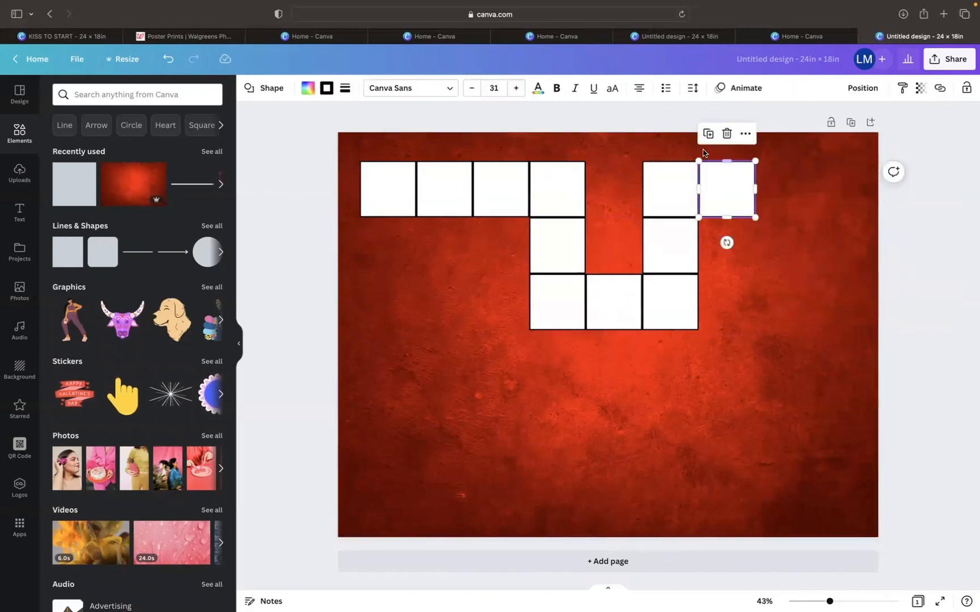
click(709, 135)
click(765, 135)
Run four square copies down the page's right side from the end of the top row.
click(822, 135)
drag(888, 186, 831, 241)
click(821, 190)
click(821, 248)
click(821, 302)
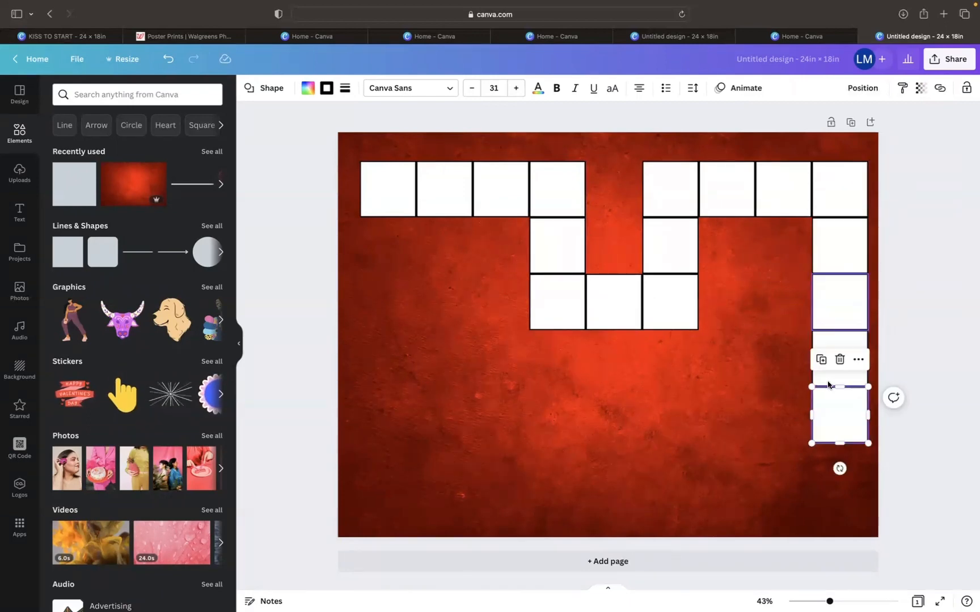
Extend the path leftward from the right column's lowest square with eight copies, reaching the page's left side.
drag(823, 401, 766, 400)
click(766, 360)
click(709, 360)
click(652, 359)
click(596, 359)
click(538, 359)
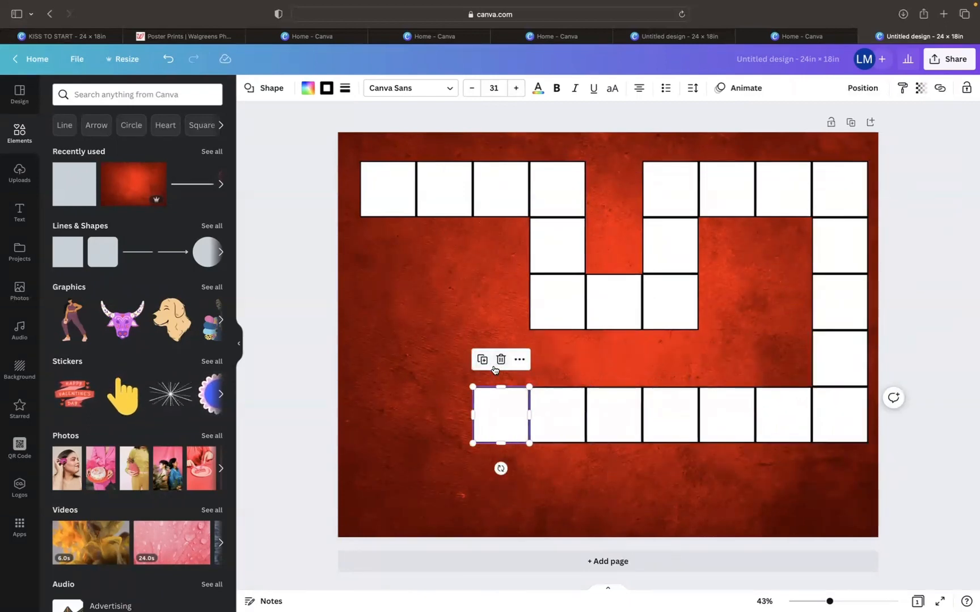
click(482, 360)
click(425, 359)
Add two squares below the left end of the long row and move the whole path up to fit the page.
click(369, 359)
drag(324, 403, 380, 459)
click(369, 416)
drag(402, 510, 395, 513)
drag(318, 120, 908, 559)
drag(820, 405, 812, 387)
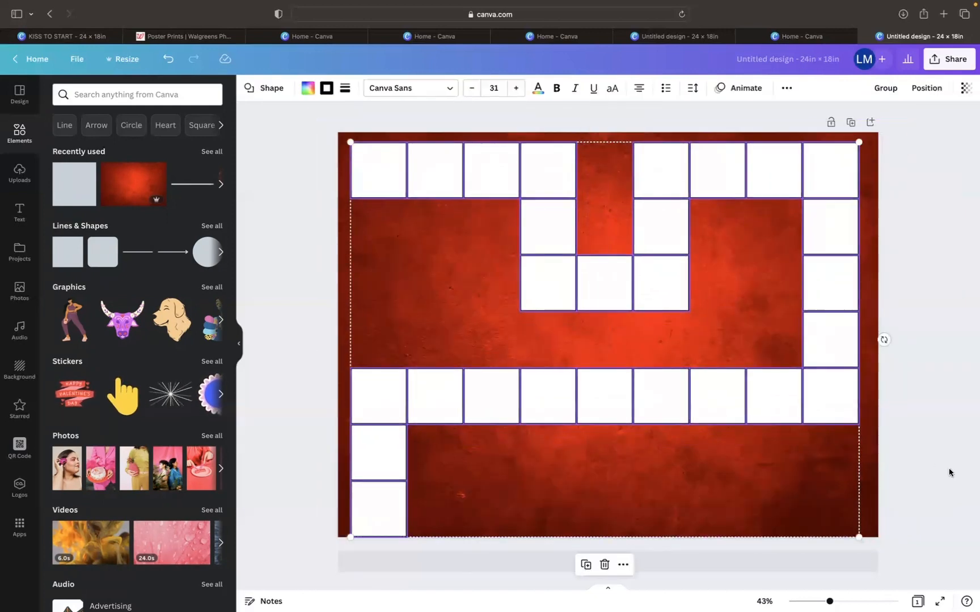
Move the whole path of squares slightly up so it is evenly spaced between the page's upper and lower edges.
click(949, 471)
drag(317, 118, 862, 546)
drag(604, 513, 603, 507)
click(603, 507)
Extend the path along the bottom row with eight copies of its leftmost square, reaching the page's right side.
click(378, 501)
click(360, 449)
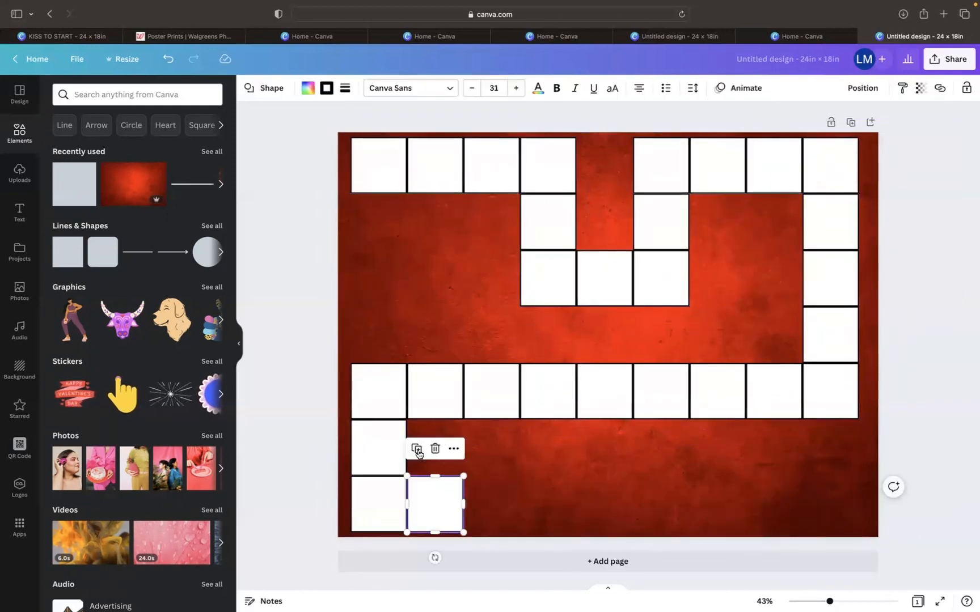
click(417, 448)
click(473, 449)
click(530, 449)
click(587, 449)
click(644, 449)
click(700, 449)
click(754, 449)
click(890, 446)
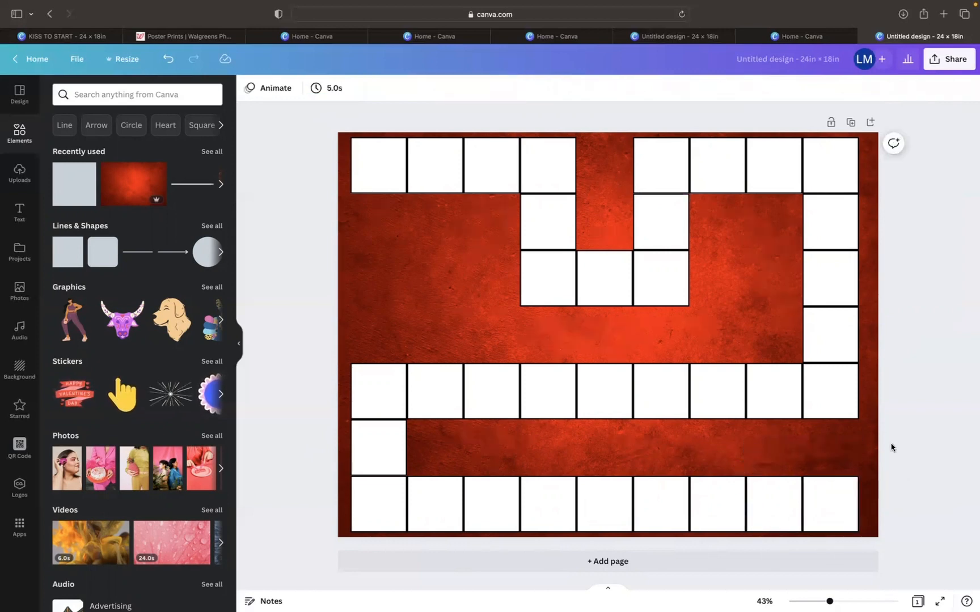
Duplicate the path's top-left square and place the copy directly below it.
click(384, 171)
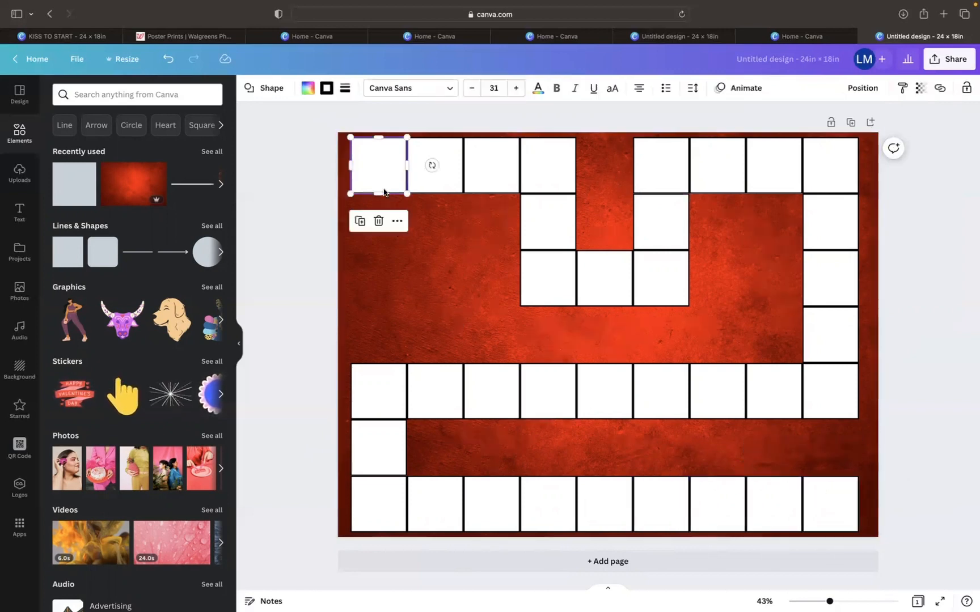
click(363, 229)
drag(378, 182, 376, 230)
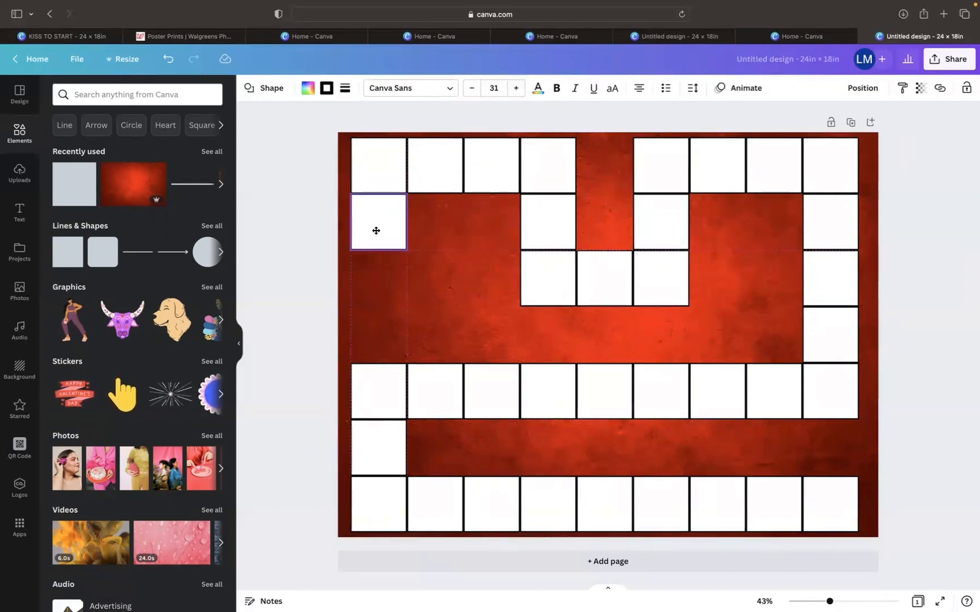
click(328, 213)
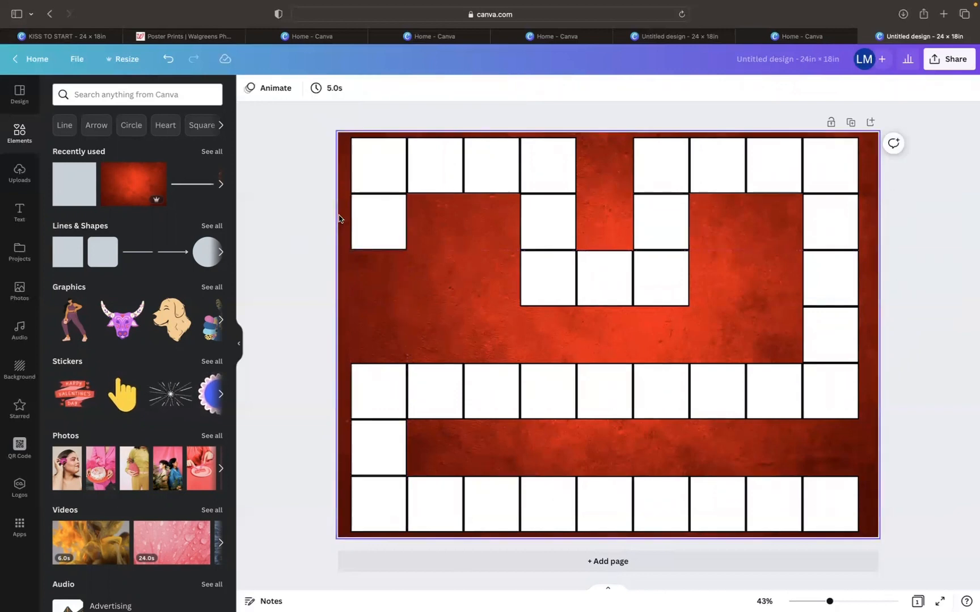
Search the elements for "eggplant", add the dark purple eggplant graphic and shrink it into the sixth square of the long middle row.
click(149, 94)
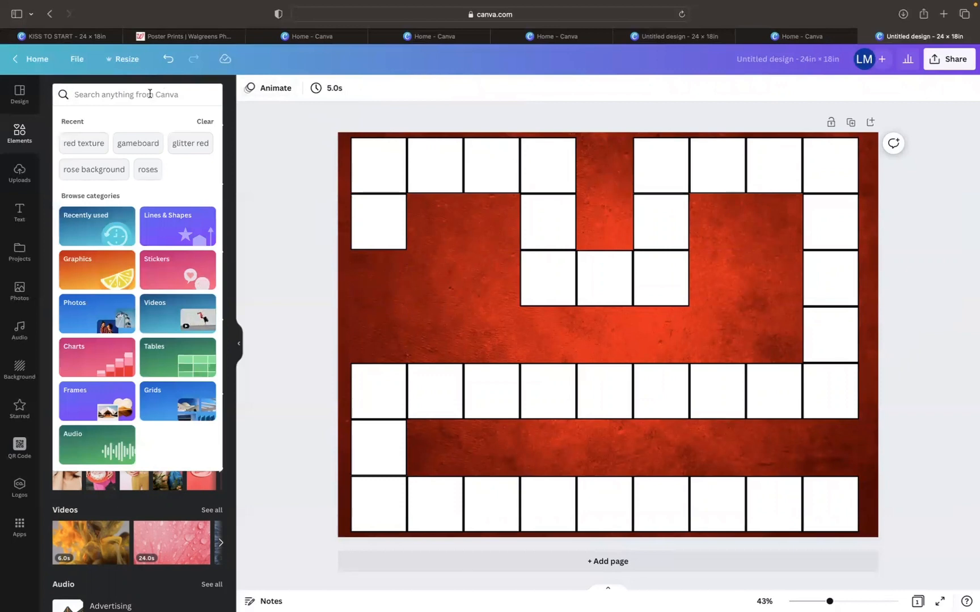
text(eggplant)
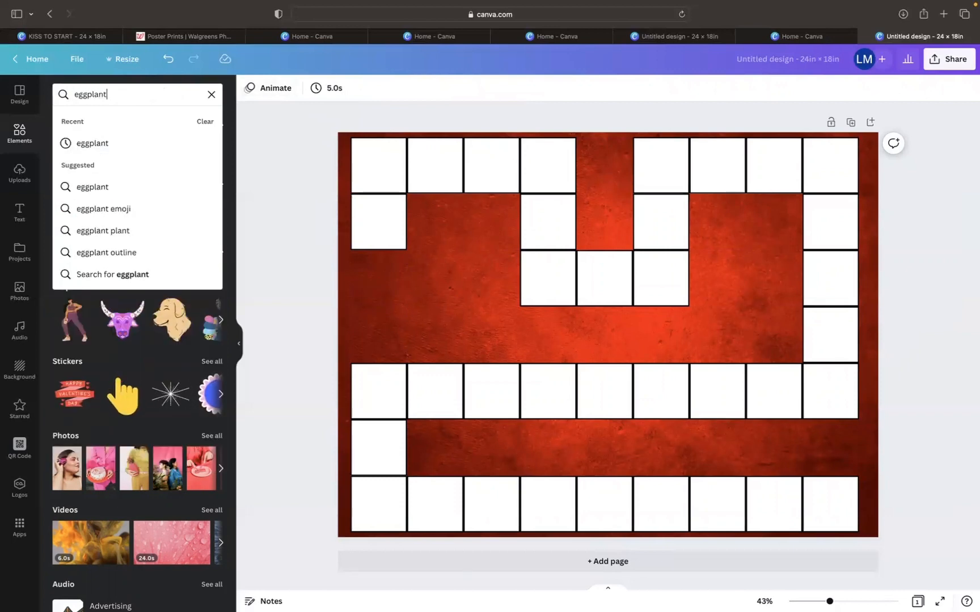
key(Return)
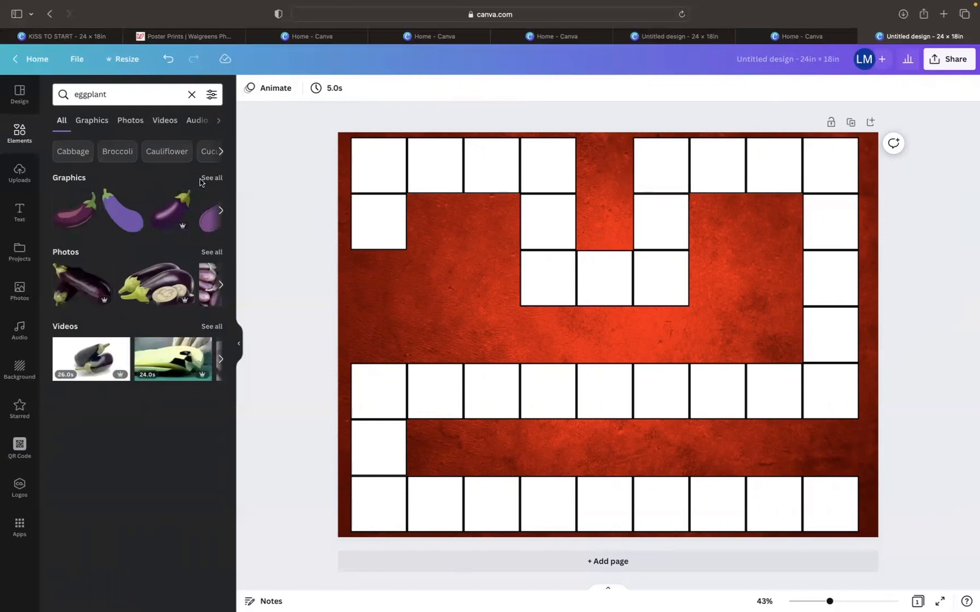
click(166, 214)
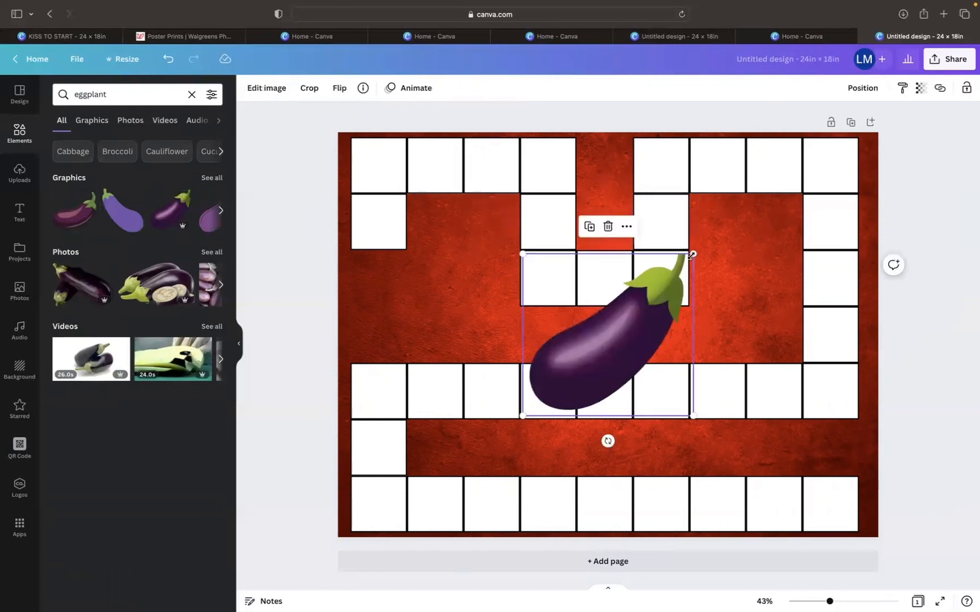
drag(691, 254, 663, 389)
Search for "cat emoji", add the heart-eyed cat graphic and shrink it into the second square of the top row.
drag(111, 93, 70, 94)
text(cat )
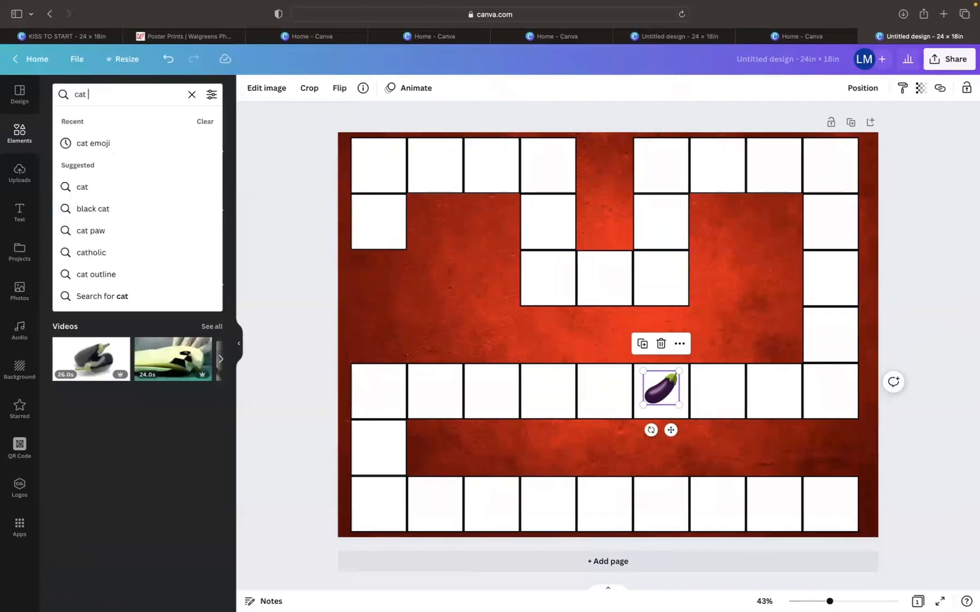
text(emoji)
key(Return)
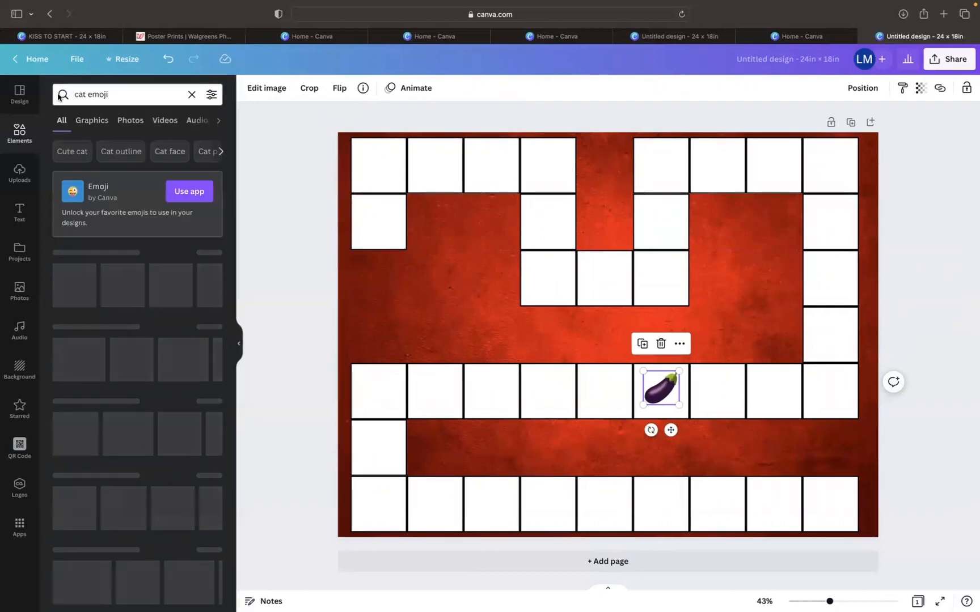
click(212, 253)
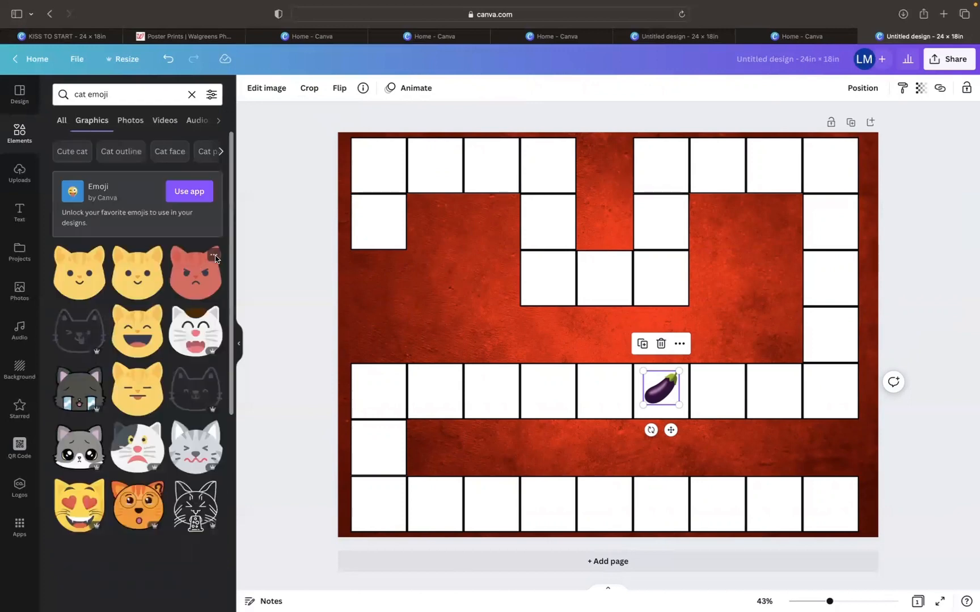
click(80, 502)
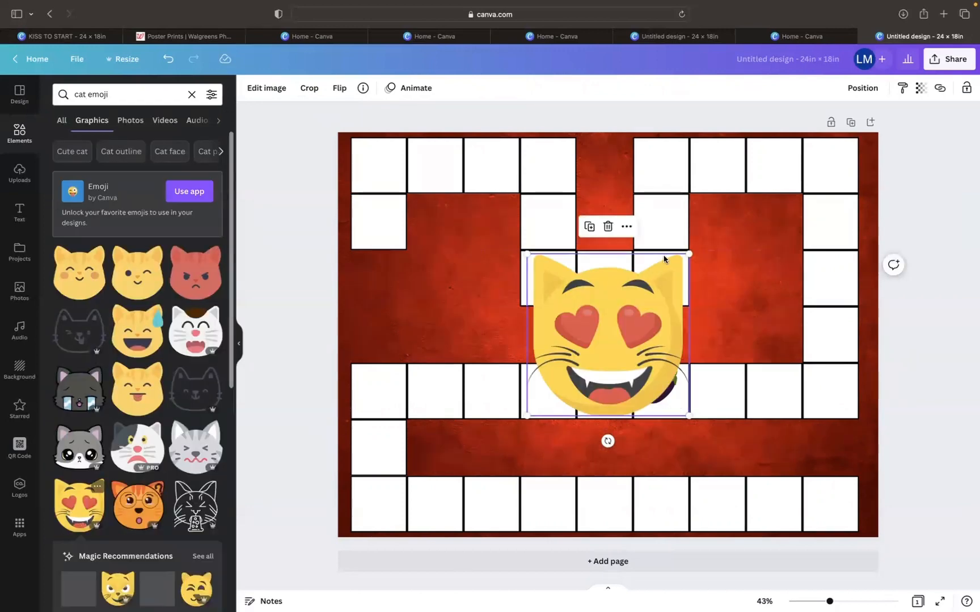
drag(688, 255, 436, 170)
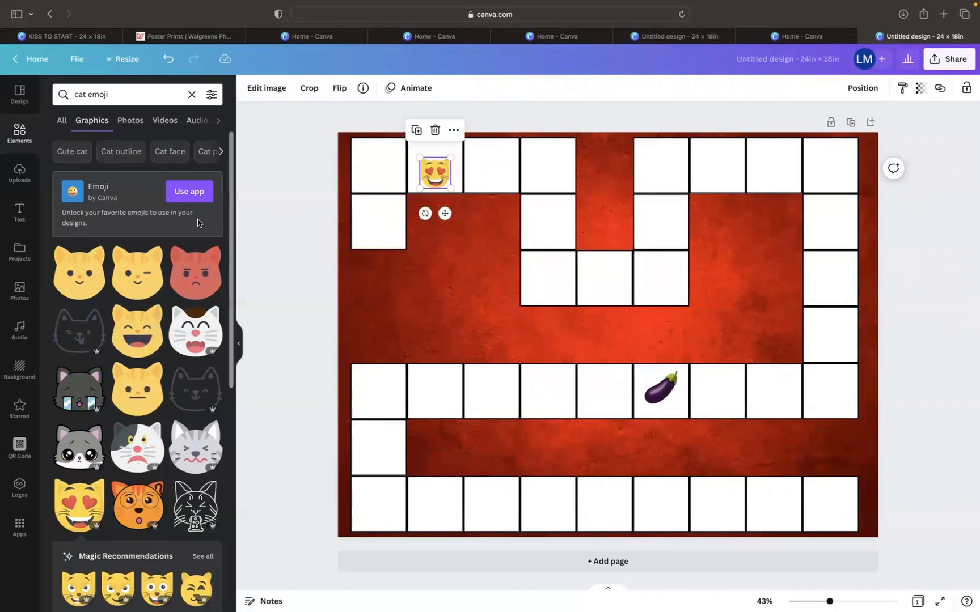
Search for "lip biting", add the dripping lips with a cherry and shrink them into the top-right square.
click(130, 93)
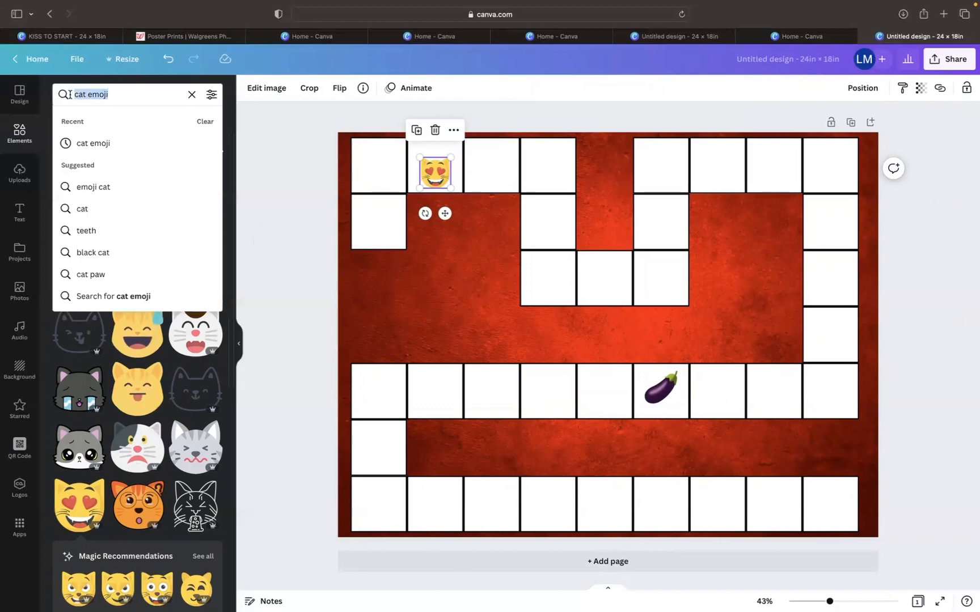
text(s)
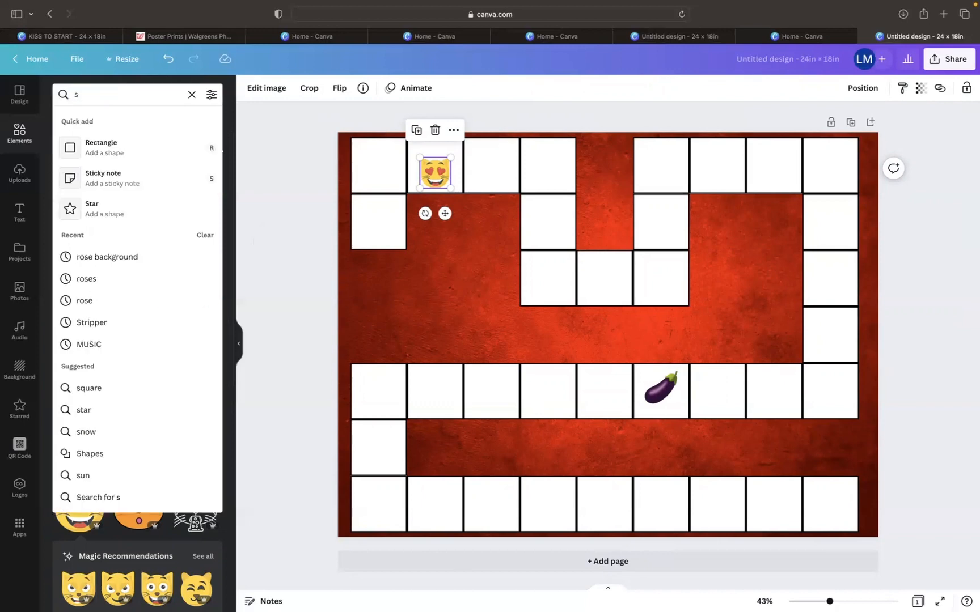
key(BackSpace)
text(l)
key(BackSpace)
text(li)
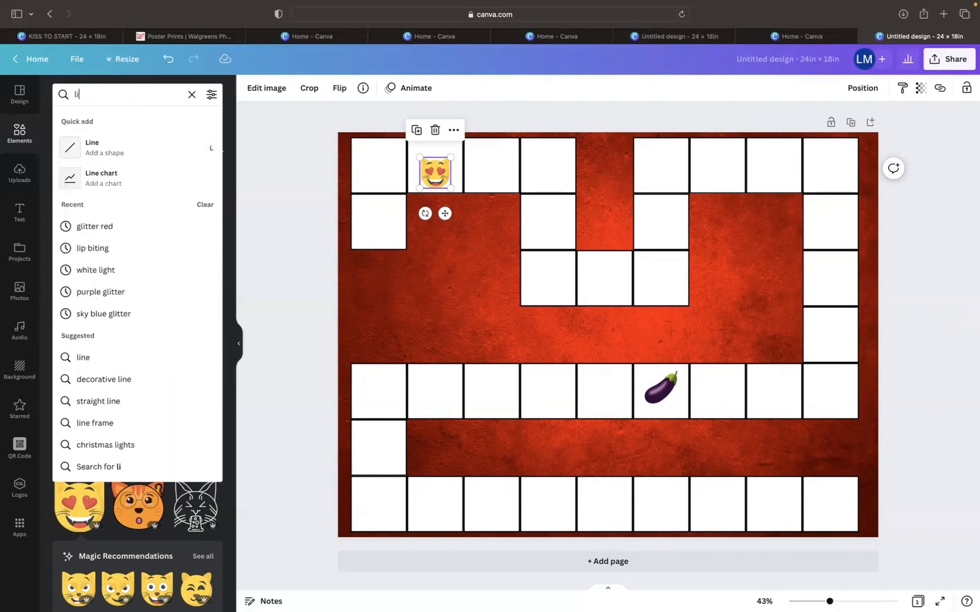
text(p biting)
key(Return)
click(63, 258)
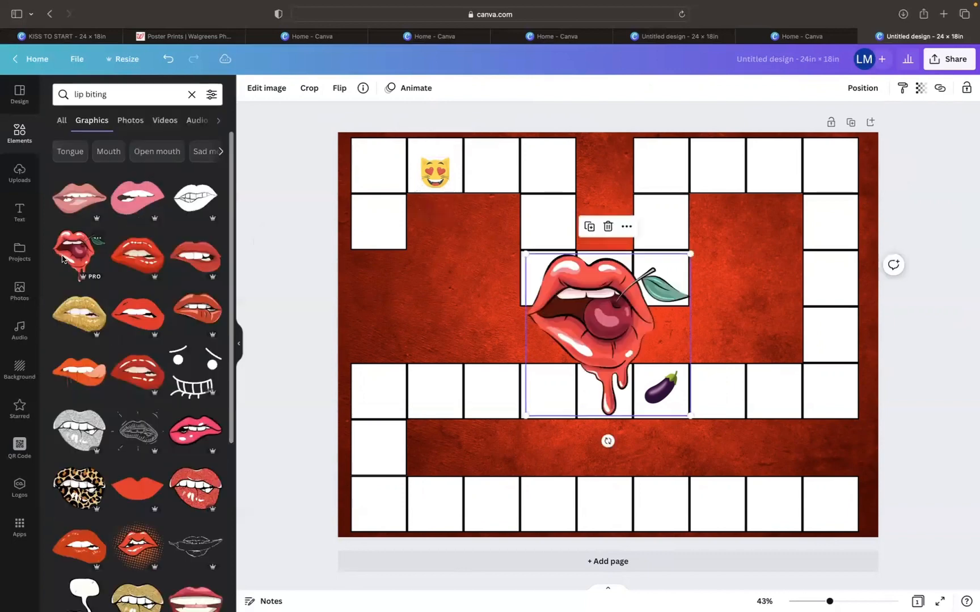
drag(690, 254, 871, 142)
Search for "kiss", add the red lipstick print graphic and fit it into the square below the top-left one.
click(90, 96)
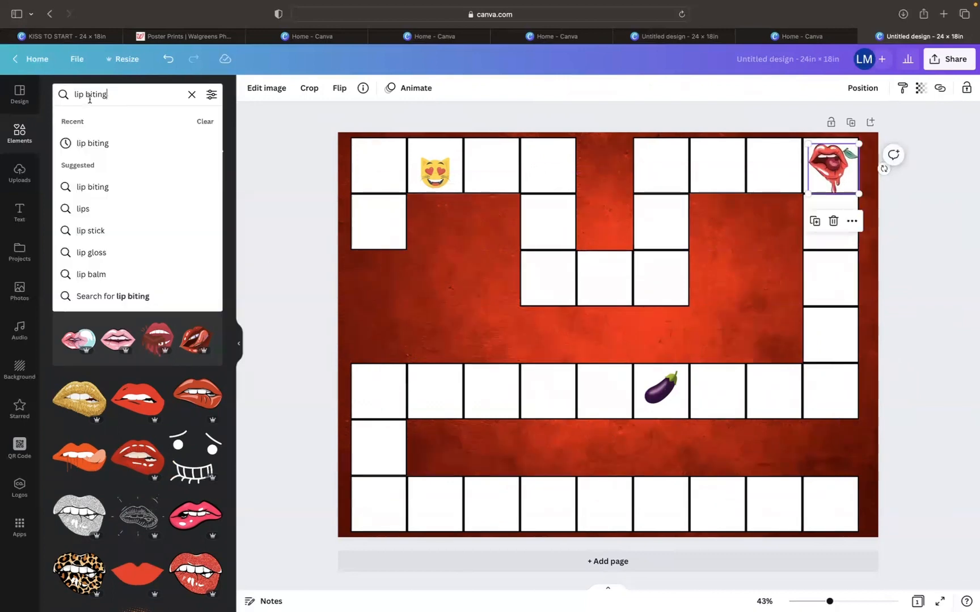
text(kiss)
key(Return)
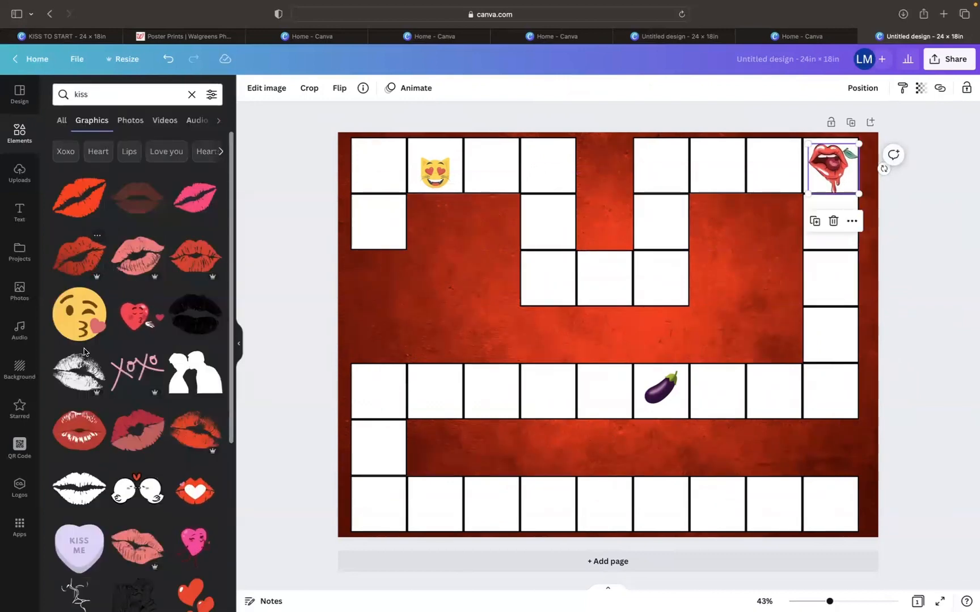
click(94, 425)
key(BackSpace)
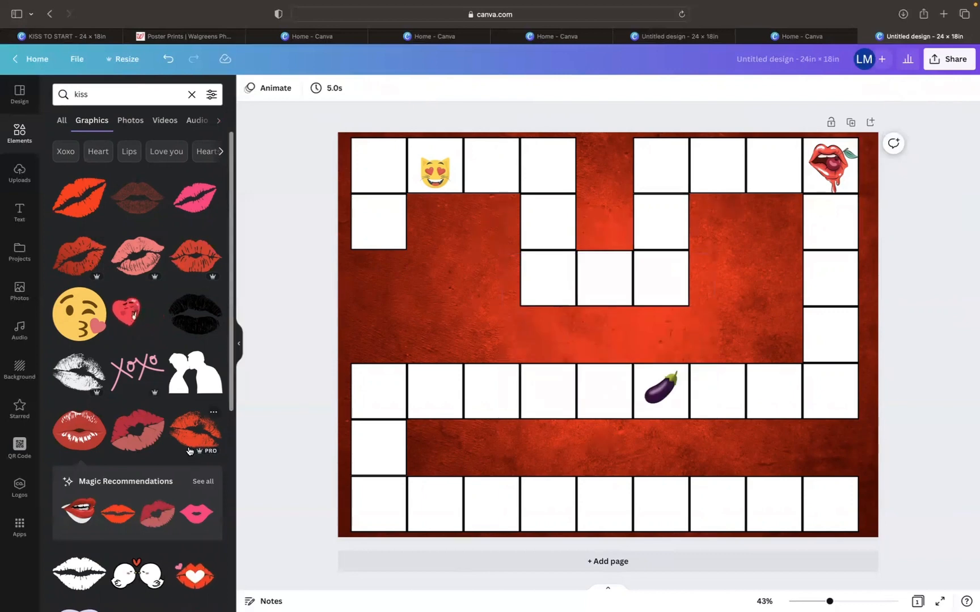
click(193, 436)
drag(641, 375, 479, 269)
drag(555, 307, 381, 229)
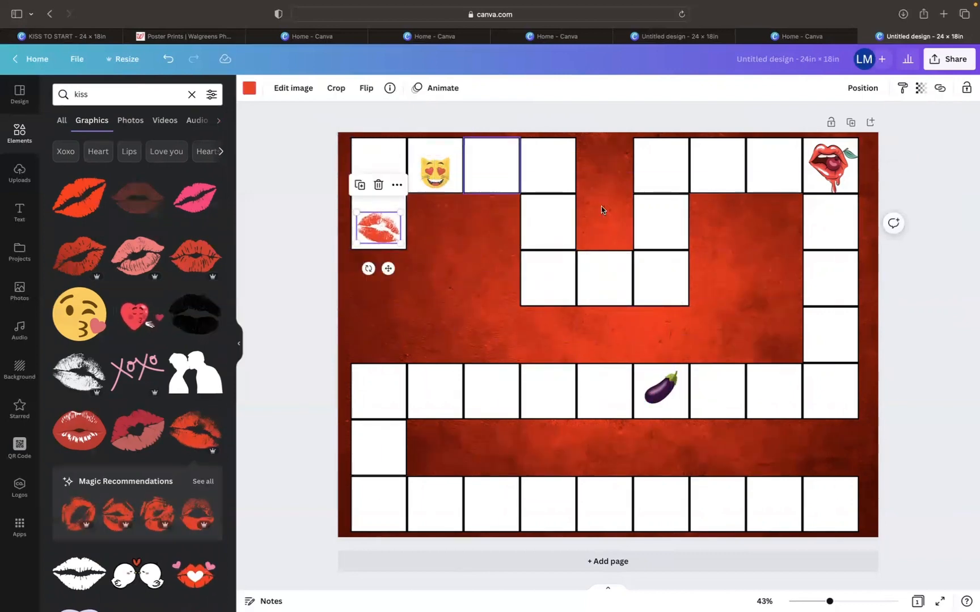
click(940, 292)
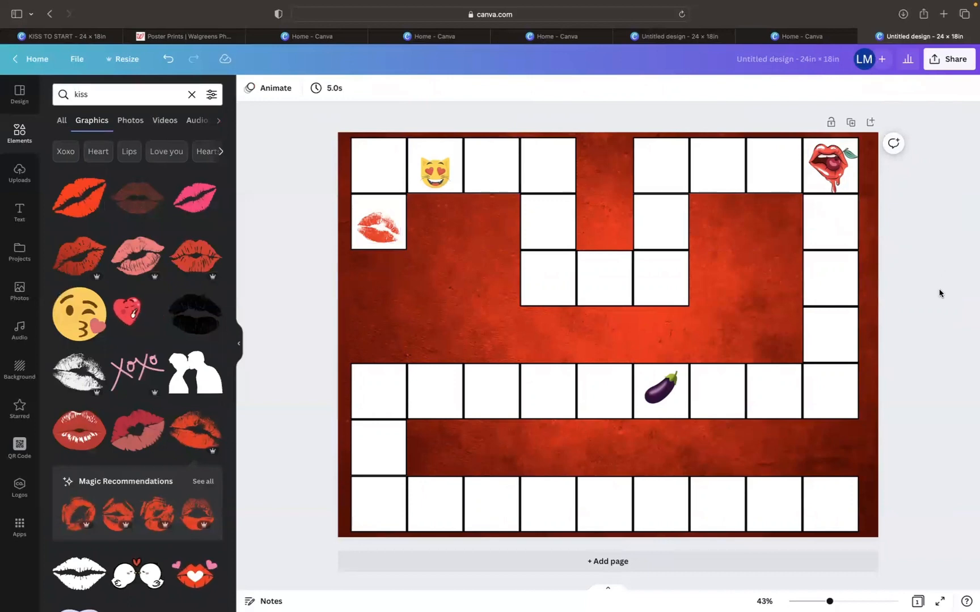
Scale the entire path and its graphics down slightly and centre them on the page.
drag(321, 112, 920, 556)
drag(859, 533, 837, 518)
drag(744, 498, 754, 506)
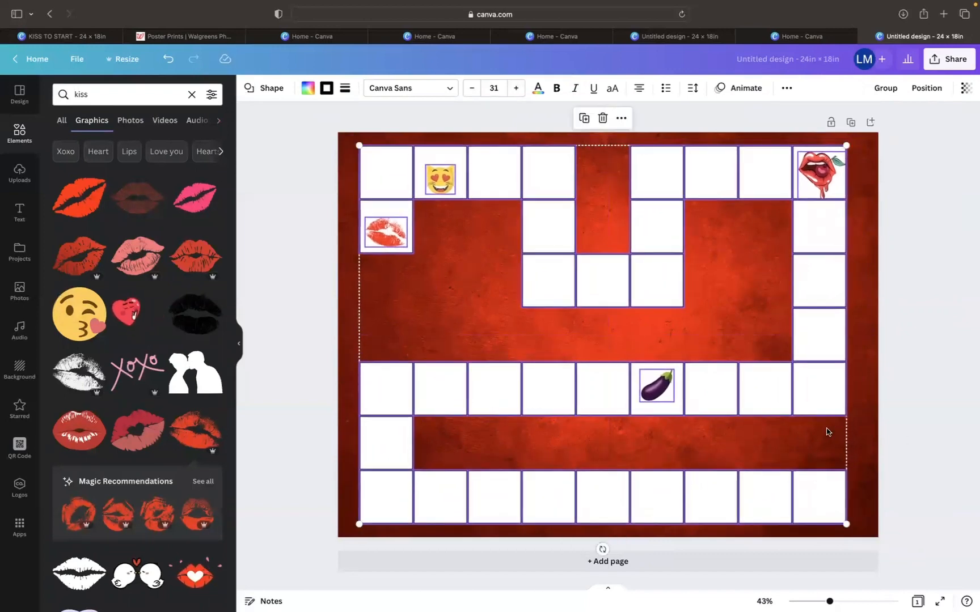
click(922, 358)
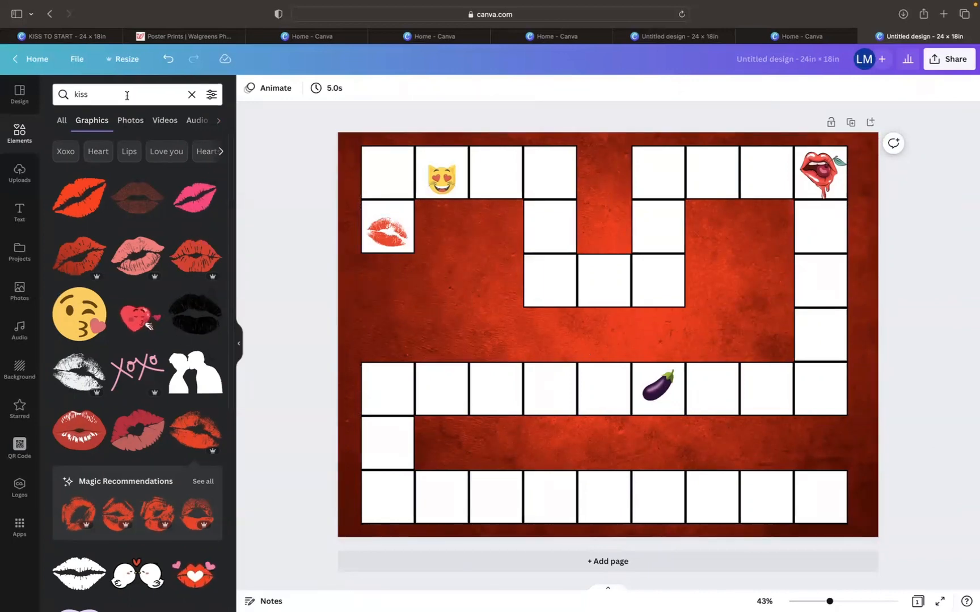
Search for "stripper", add the black pole dancer silhouette and place it in the red gap below the cat emoji.
click(69, 96)
text(stripper)
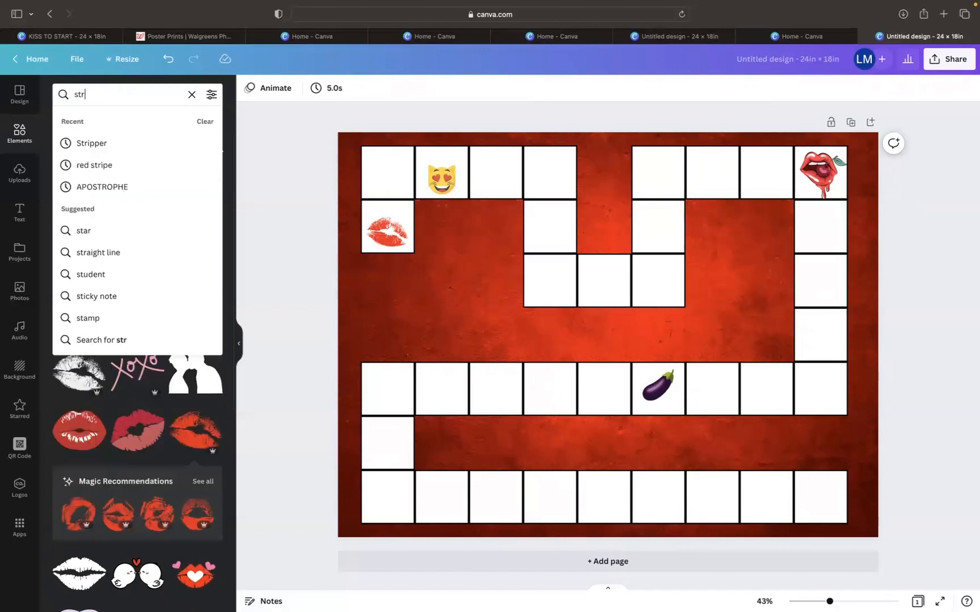
key(Return)
drag(591, 335, 452, 279)
drag(486, 356, 487, 362)
drag(474, 305, 474, 307)
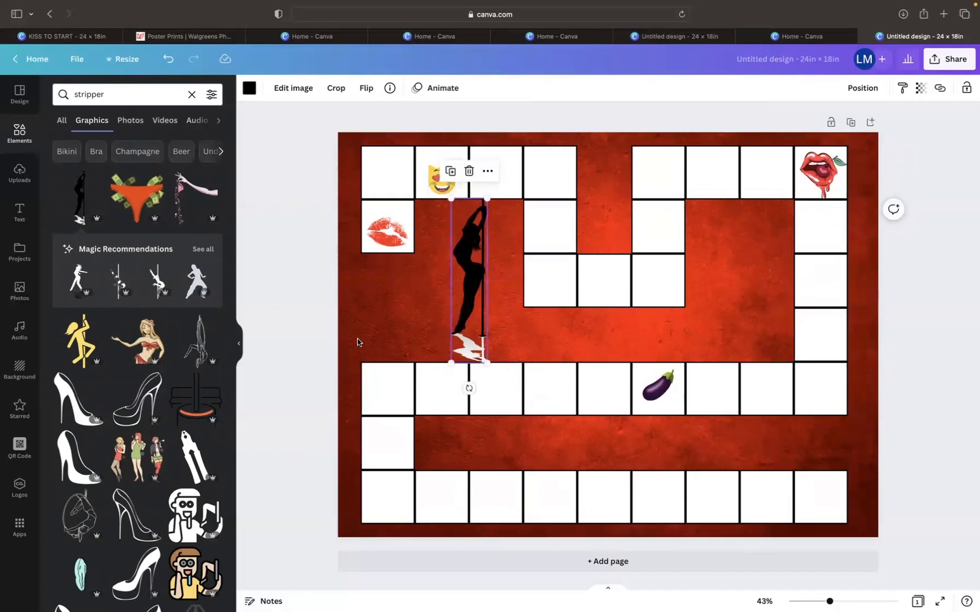
Add a heading reading "KISS TO START" in the Code Pro font and shrink it to size 27.5 on two lines.
click(192, 94)
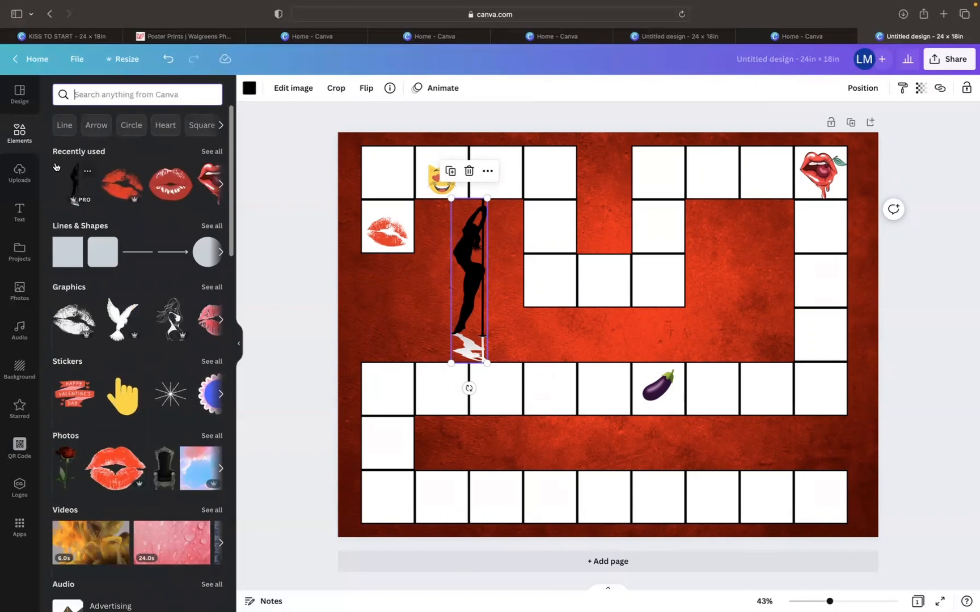
click(19, 213)
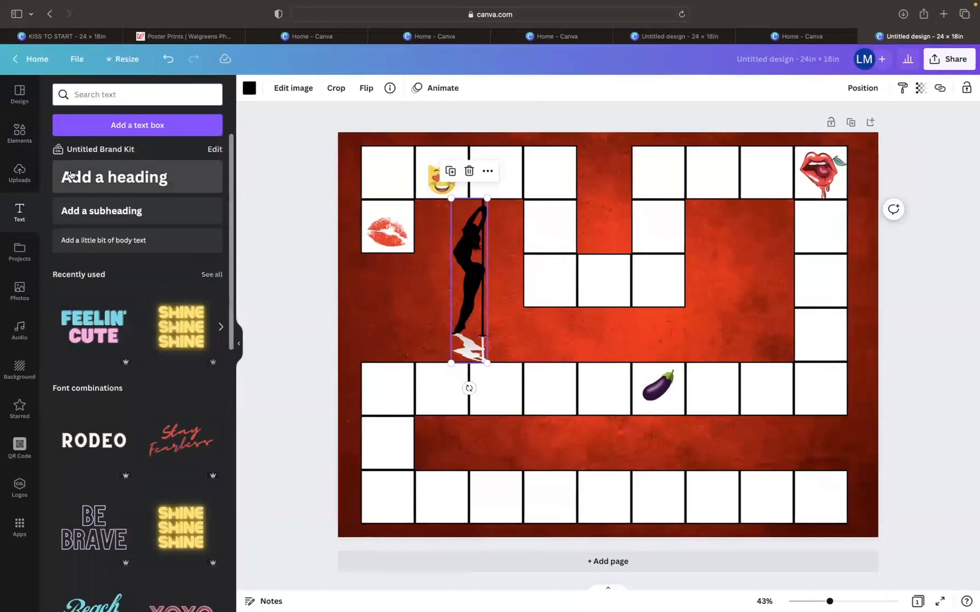
click(70, 174)
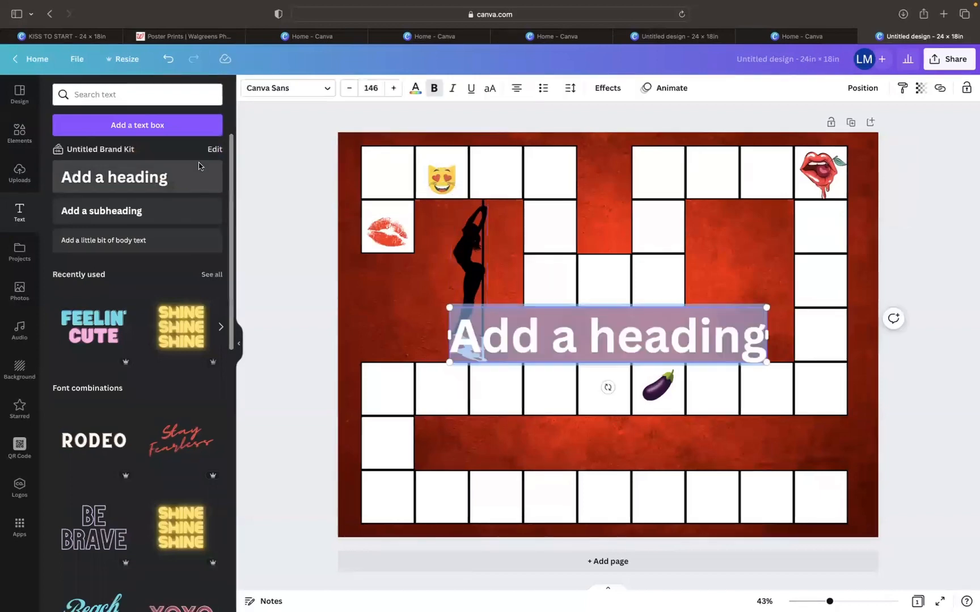
click(327, 91)
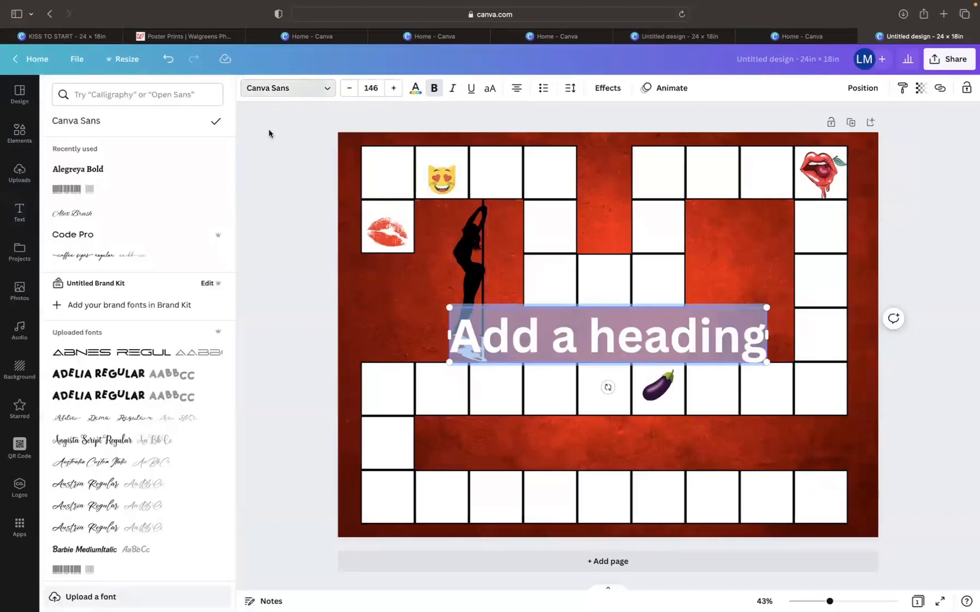
click(126, 237)
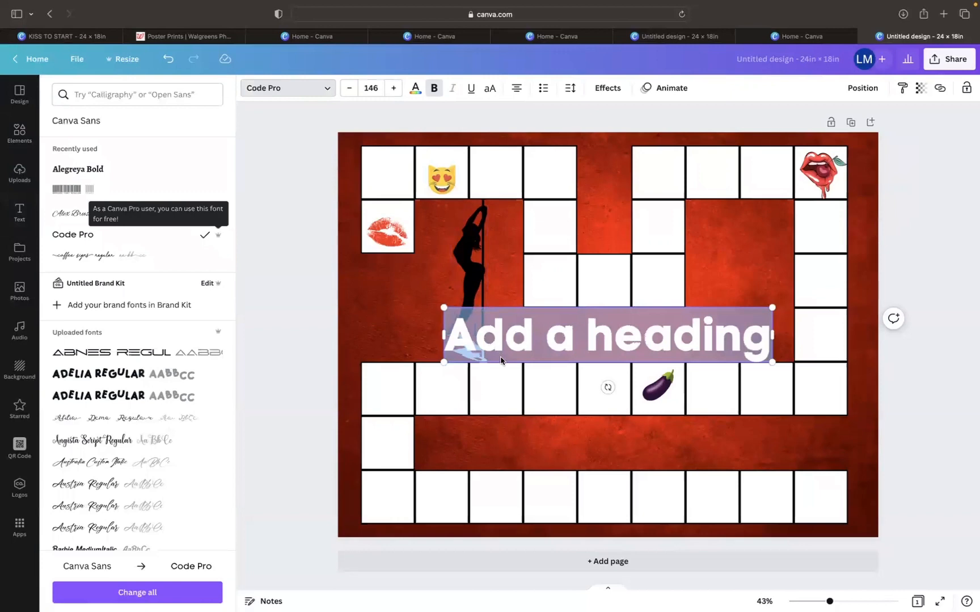
text(KISS)
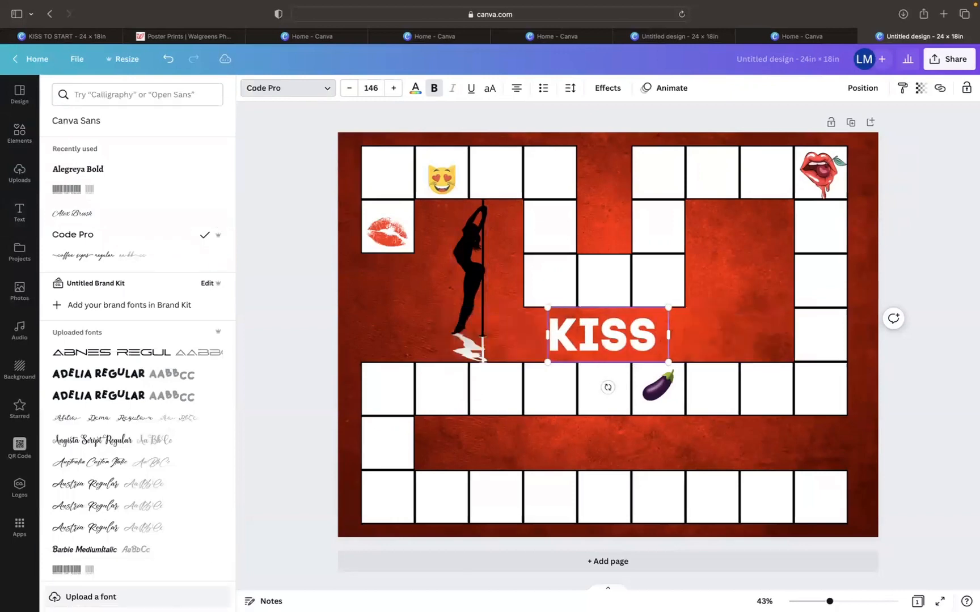
text( TO START)
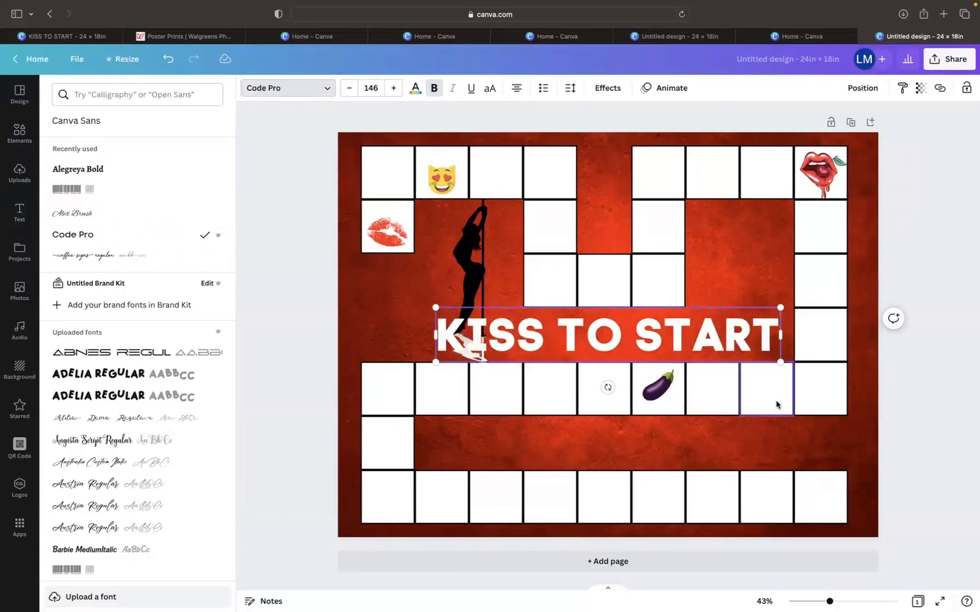
drag(780, 361, 480, 330)
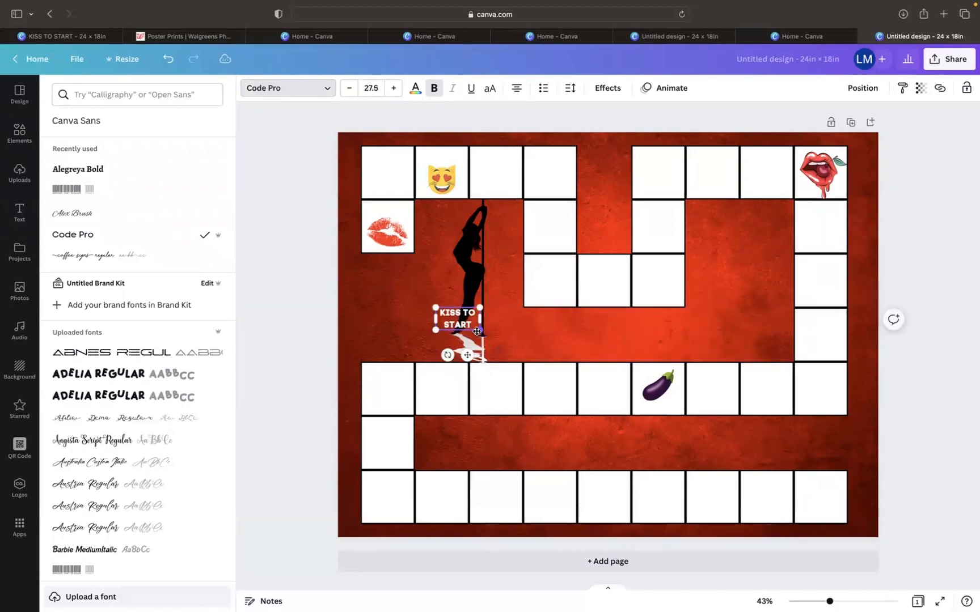
Move the "KISS TO START" label onto the lipstick square and colour its text black.
click(448, 313)
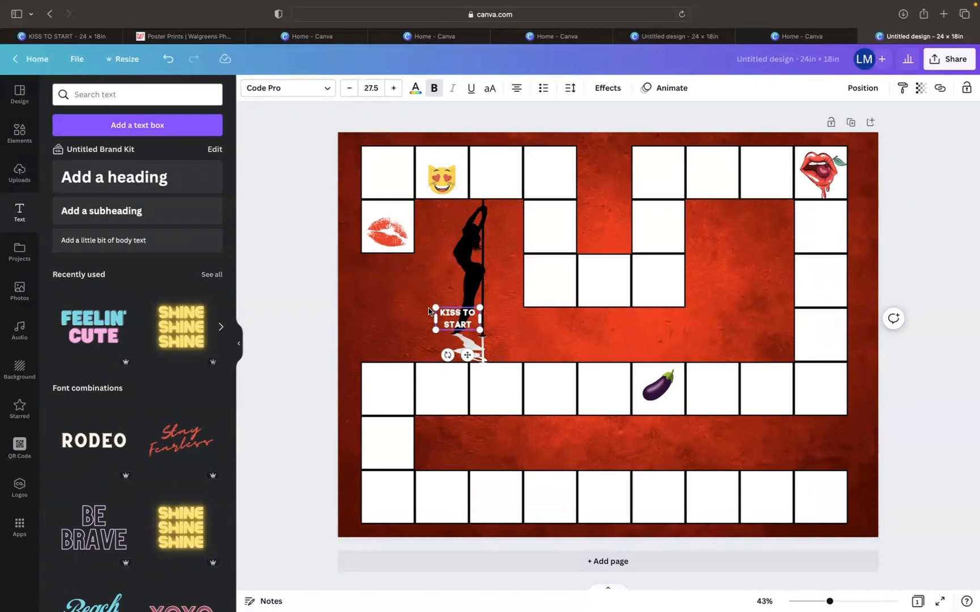
drag(462, 316, 397, 222)
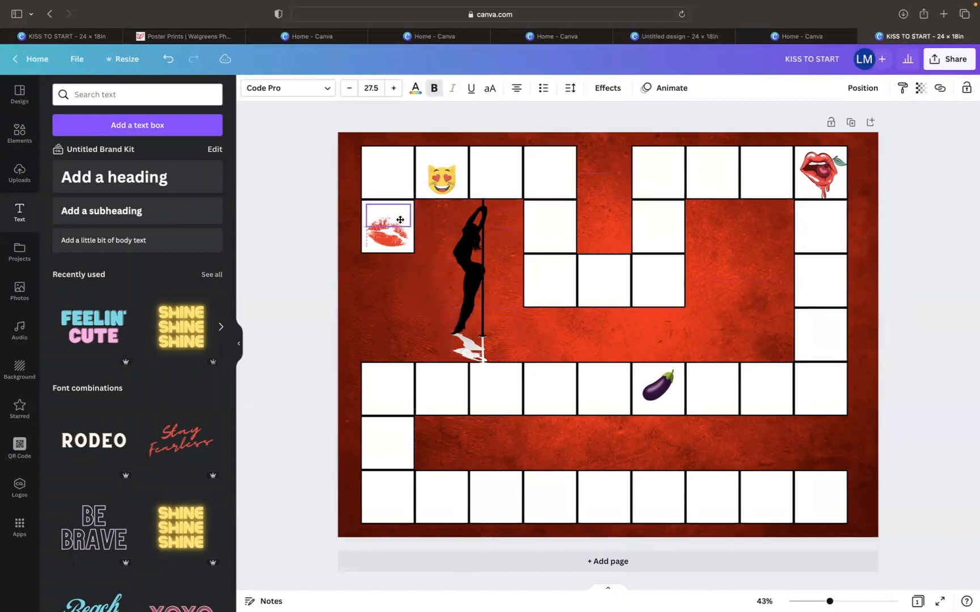
click(409, 92)
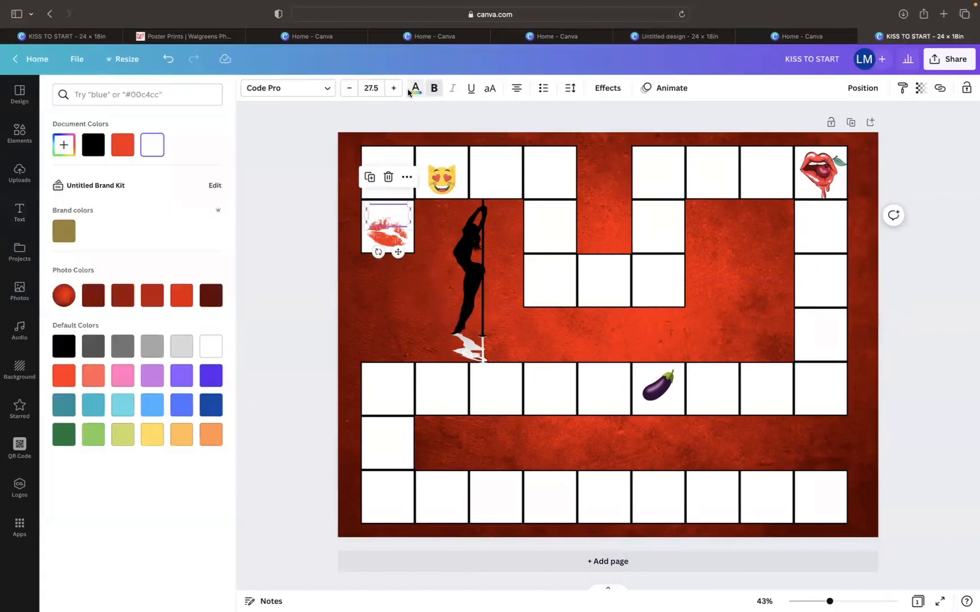
click(93, 147)
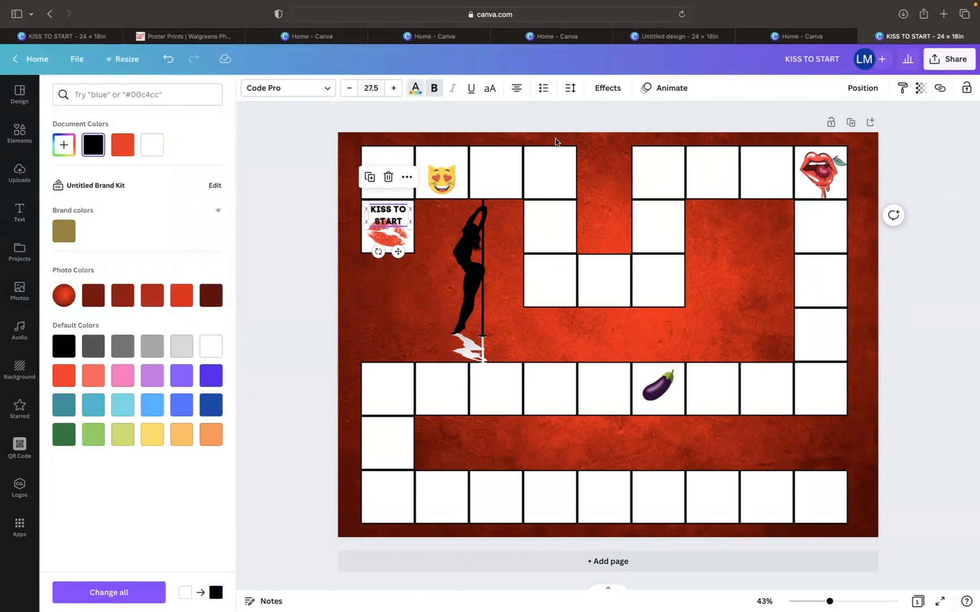
click(302, 224)
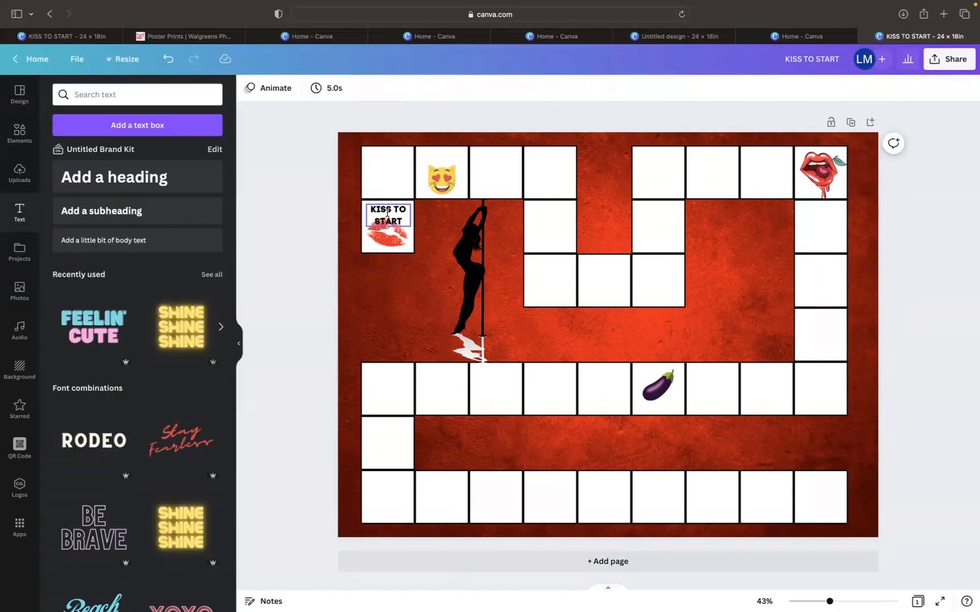
Place a copy of the label in the third square of the long middle row and change its text to "GO BACK ONE SPACE".
drag(390, 212, 485, 371)
click(368, 177)
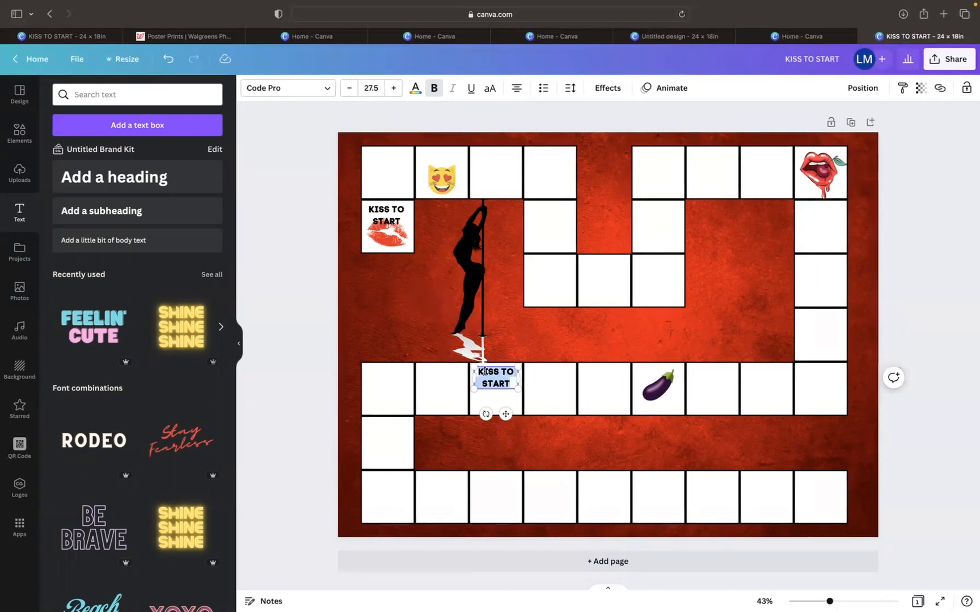
text(GO)
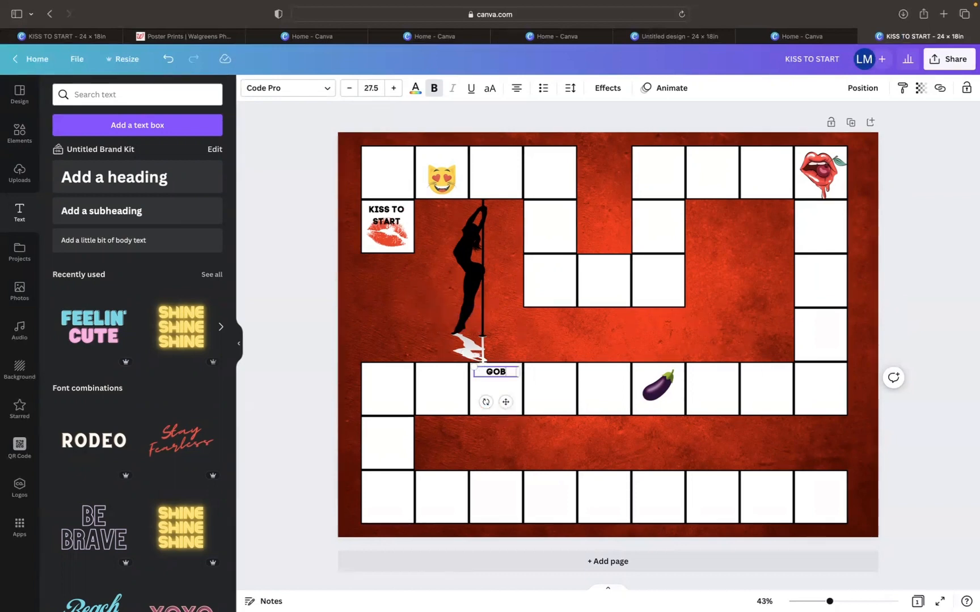
text( BACK ONE SP)
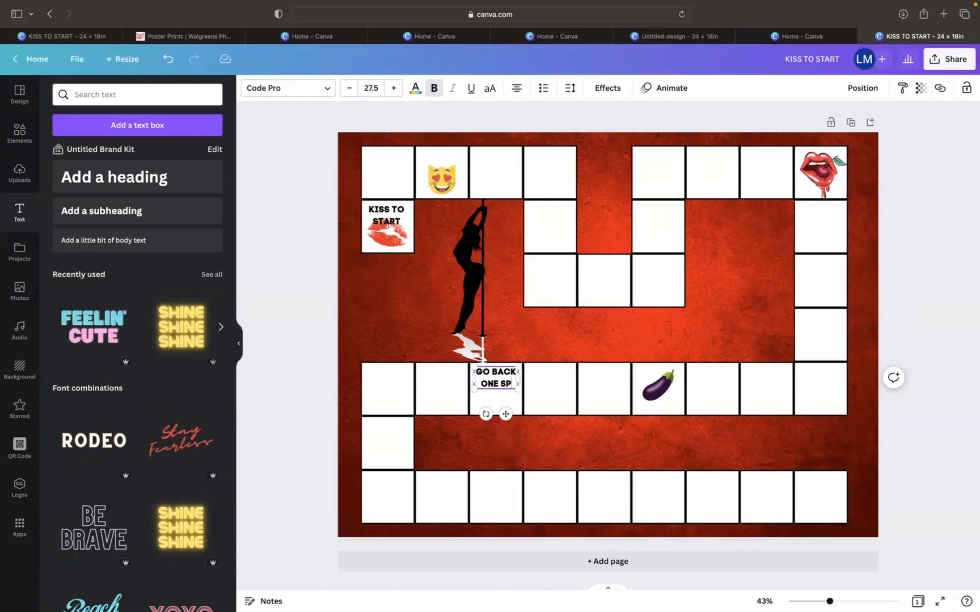
text(ACE)
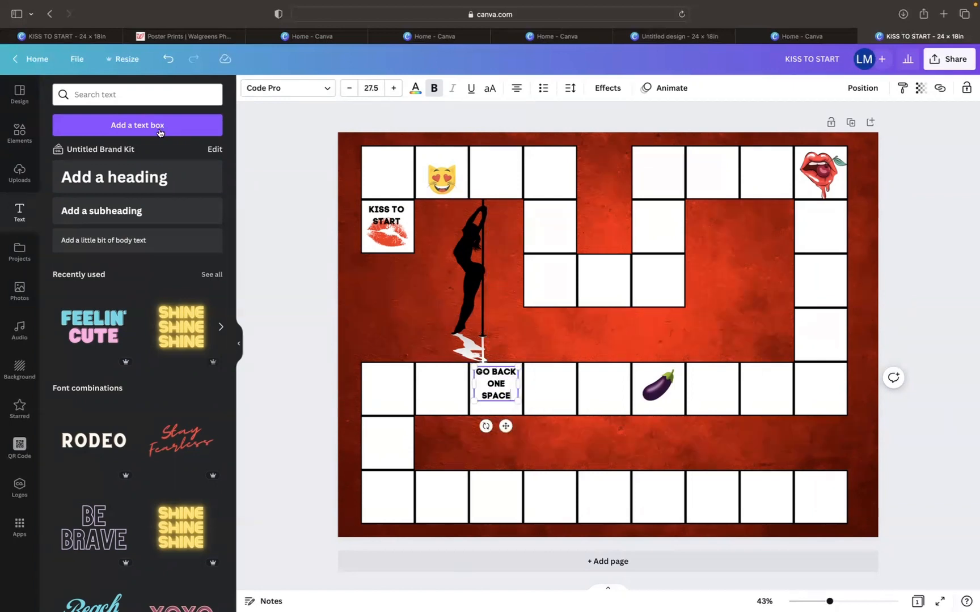
Search the elements for "REWIND", add the double-triangle rewind graphic and recolour it dark red from the photo colours.
click(7, 137)
click(87, 93)
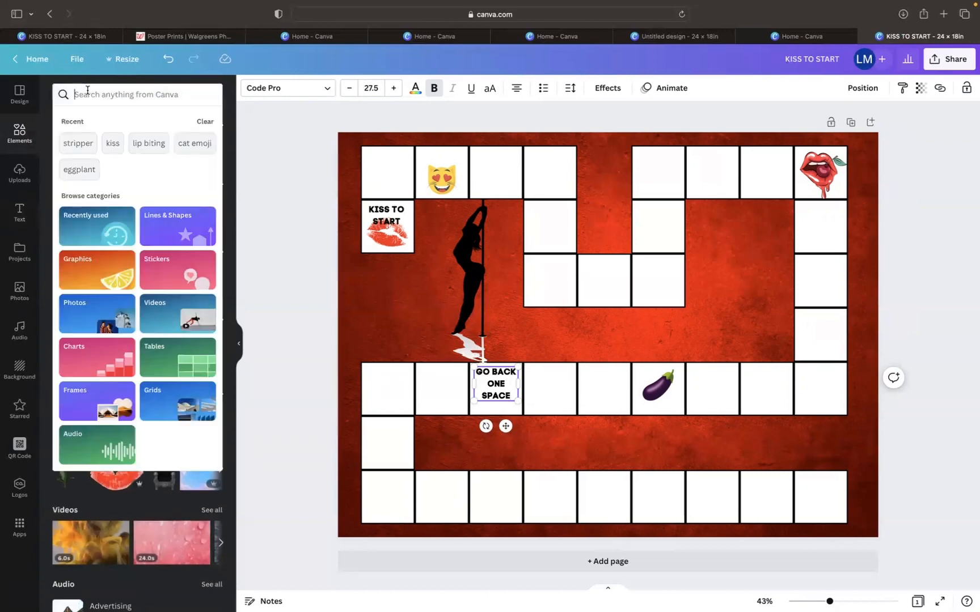
text(REWIND)
key(Return)
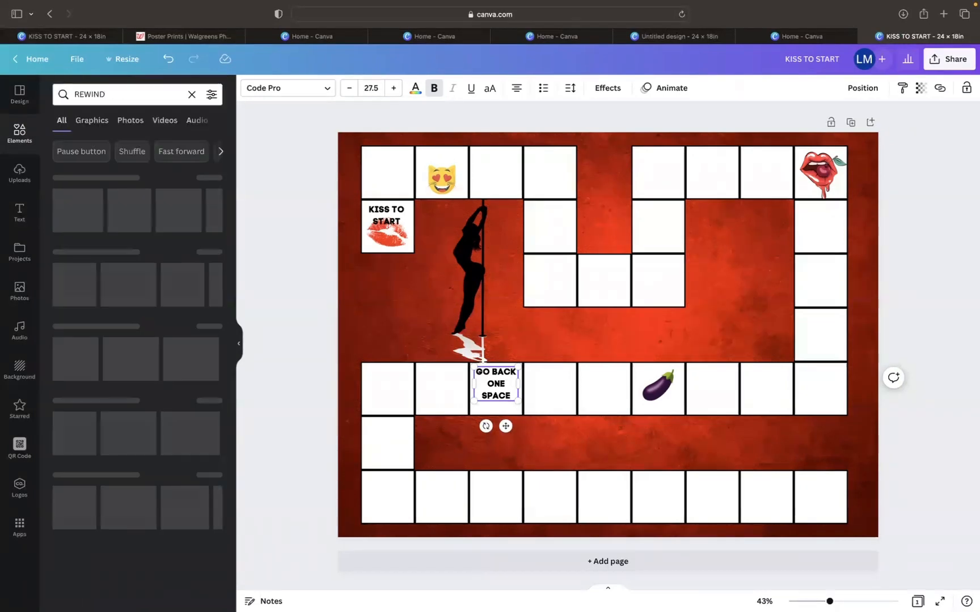
click(81, 218)
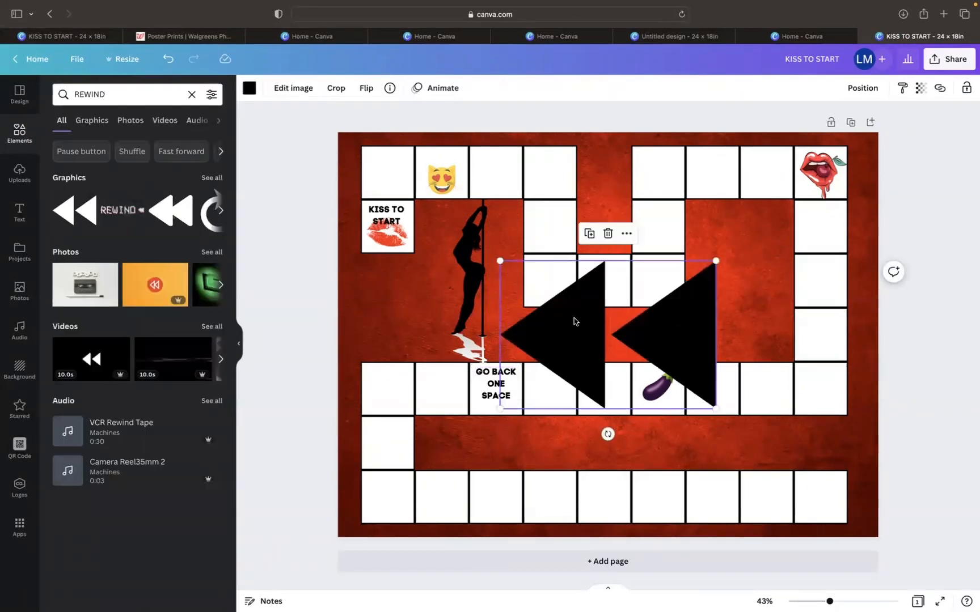
click(249, 89)
click(152, 295)
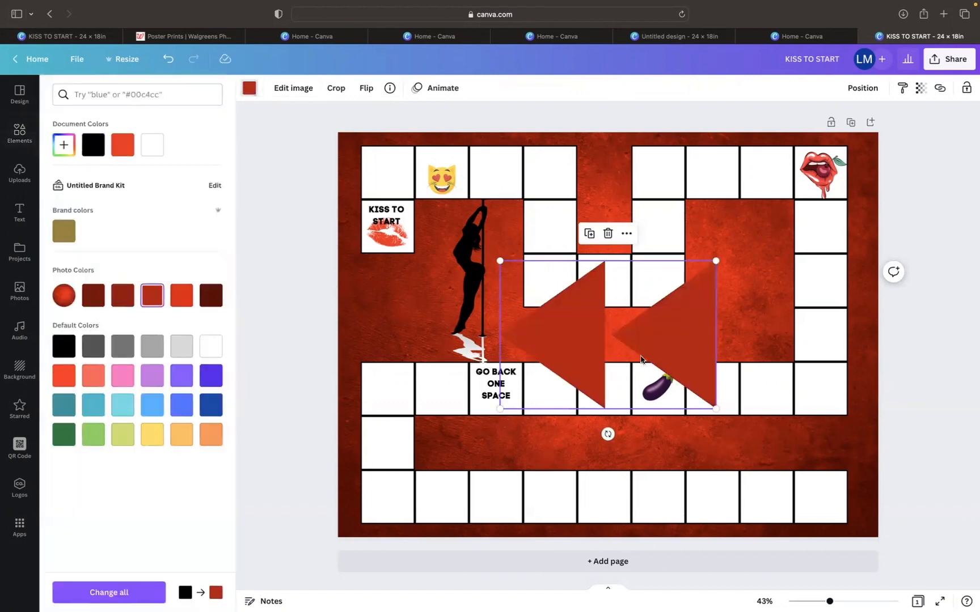
Shrink the red rewind graphic and fit it beneath the "GO BACK ONE SPACE" text inside its square.
drag(708, 408, 513, 402)
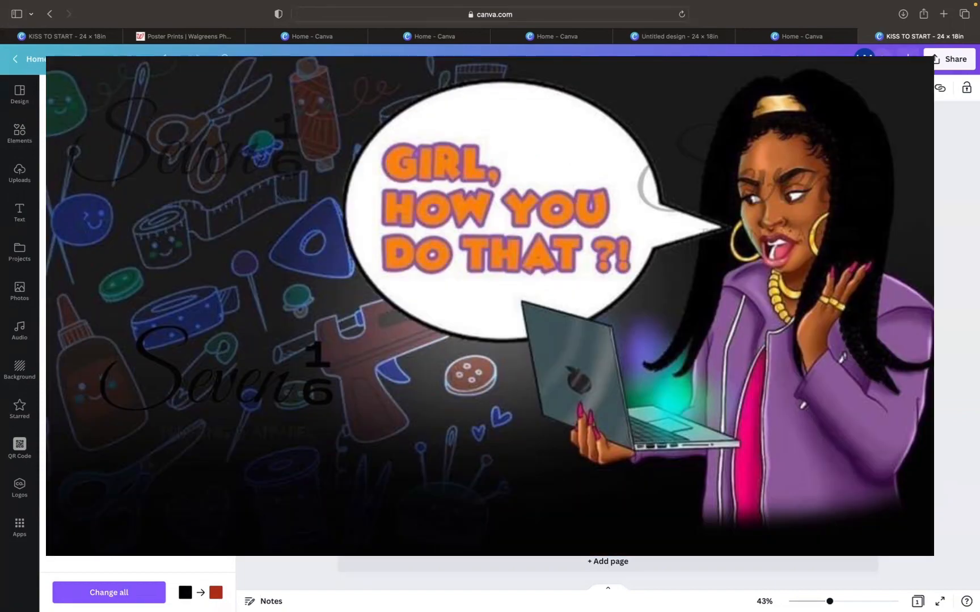
click(494, 380)
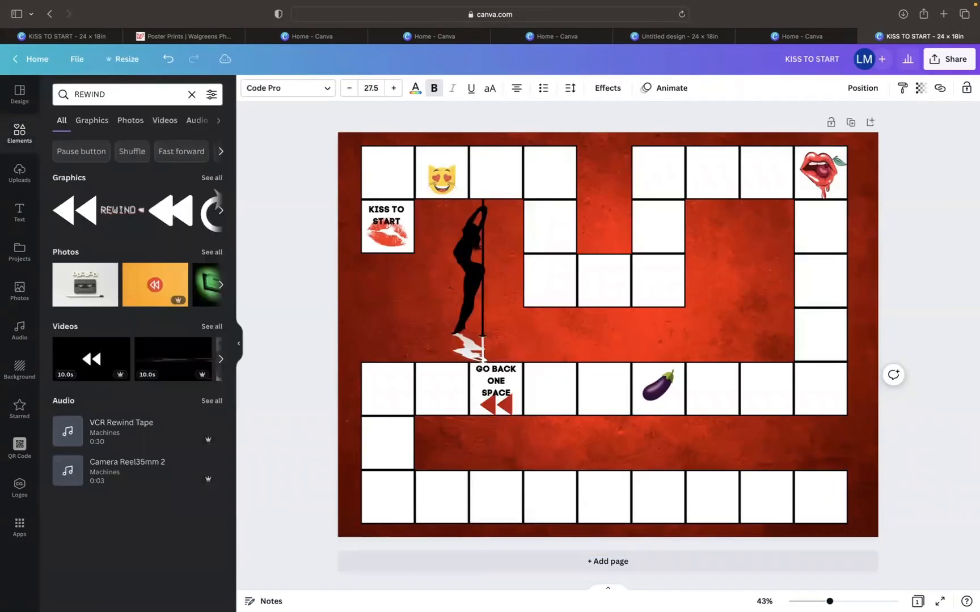
click(501, 408)
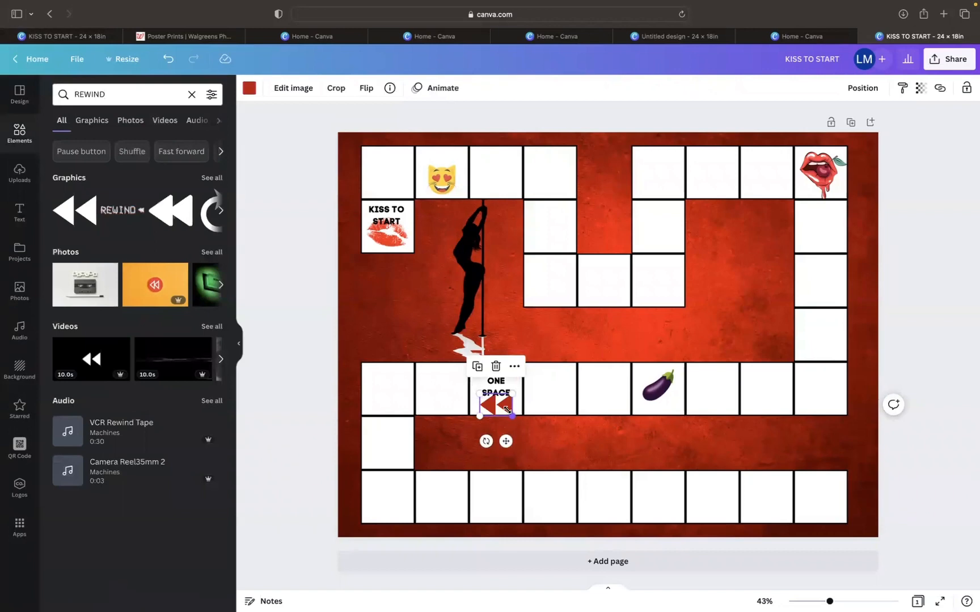
drag(507, 409, 500, 409)
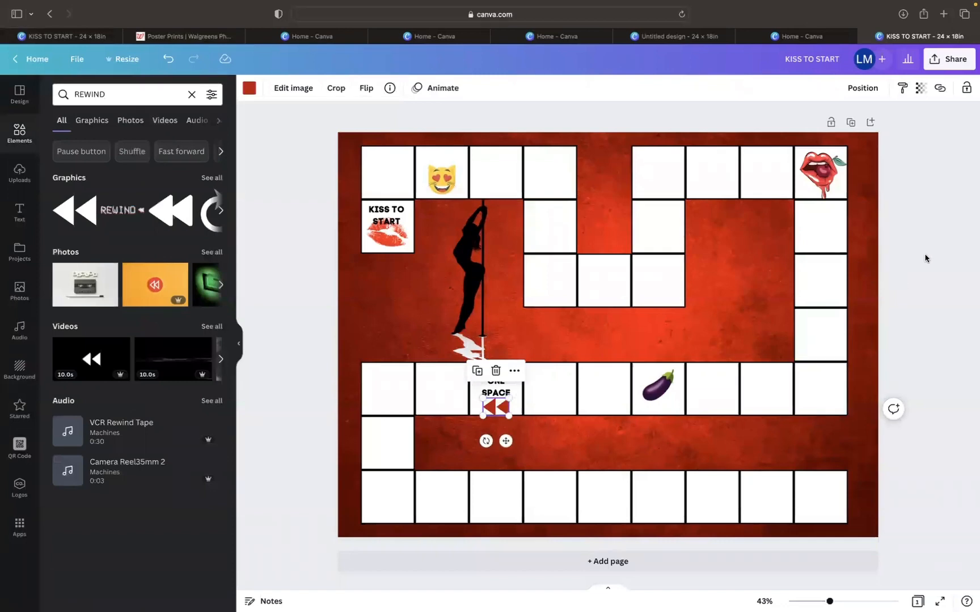
click(892, 266)
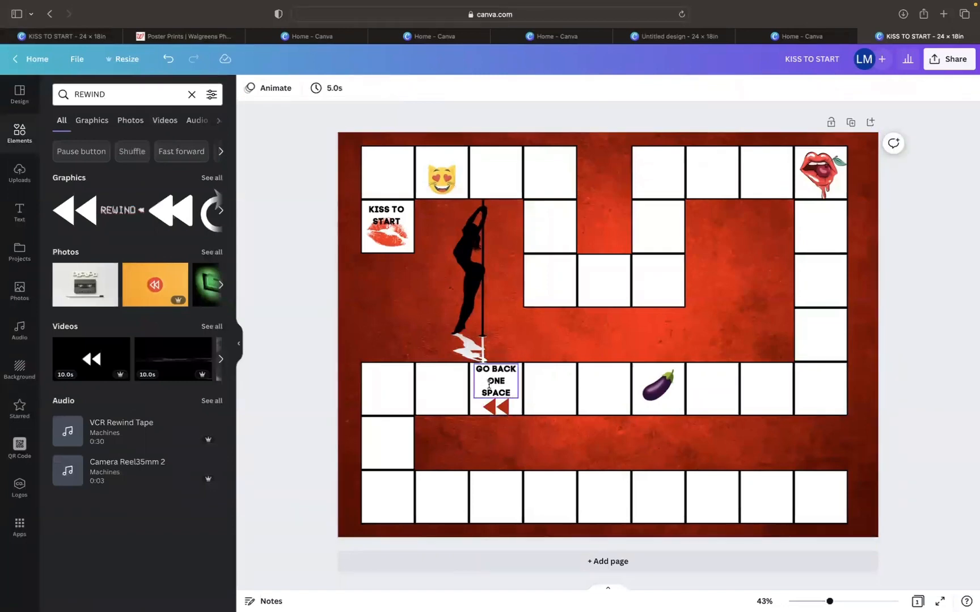
Place a copy of the label in the middle square of the three-square row and change its text to "SKIP A TURN".
drag(494, 381, 584, 260)
double_click(615, 278)
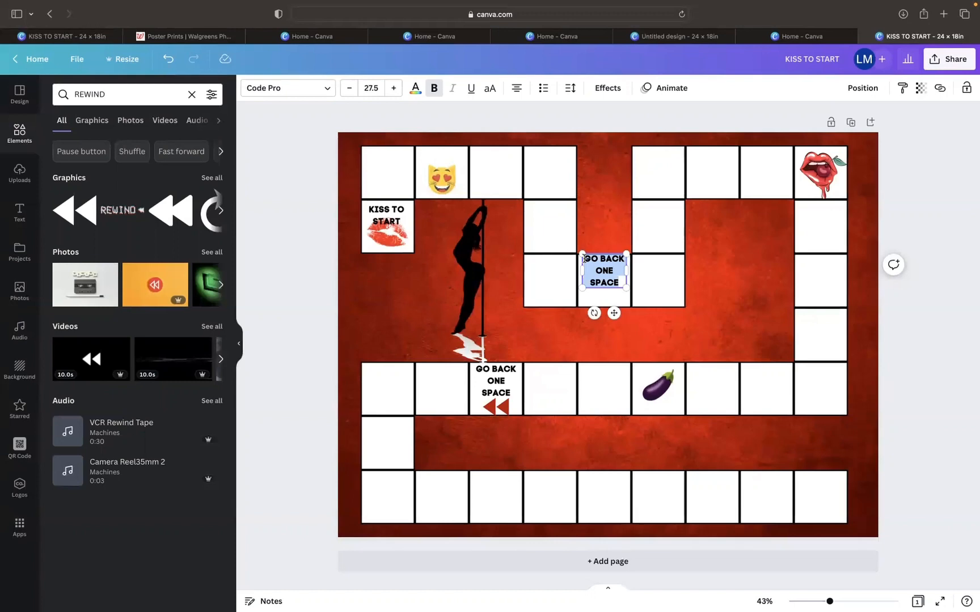
text(SKIP A TURN)
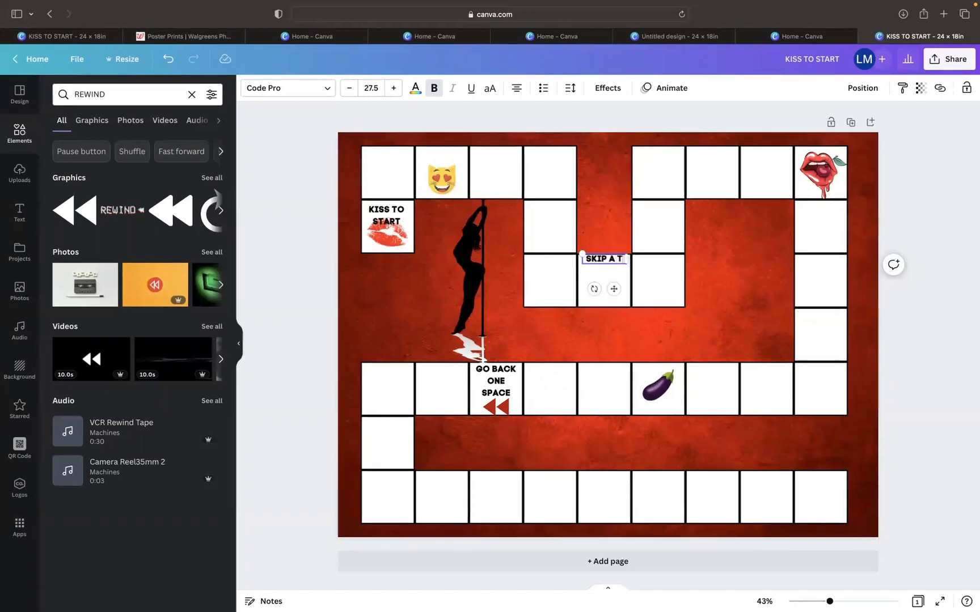
click(659, 288)
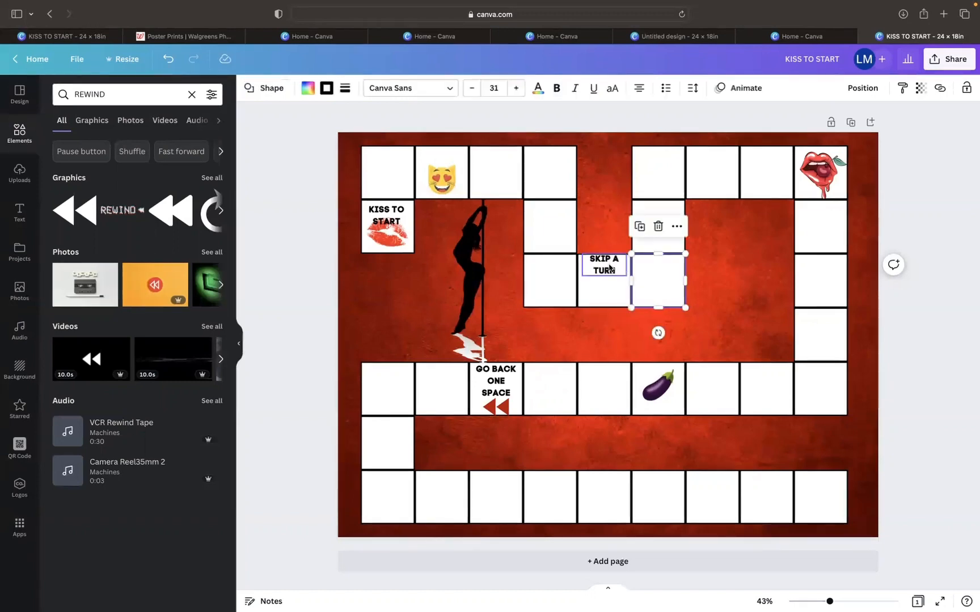
drag(609, 268, 610, 273)
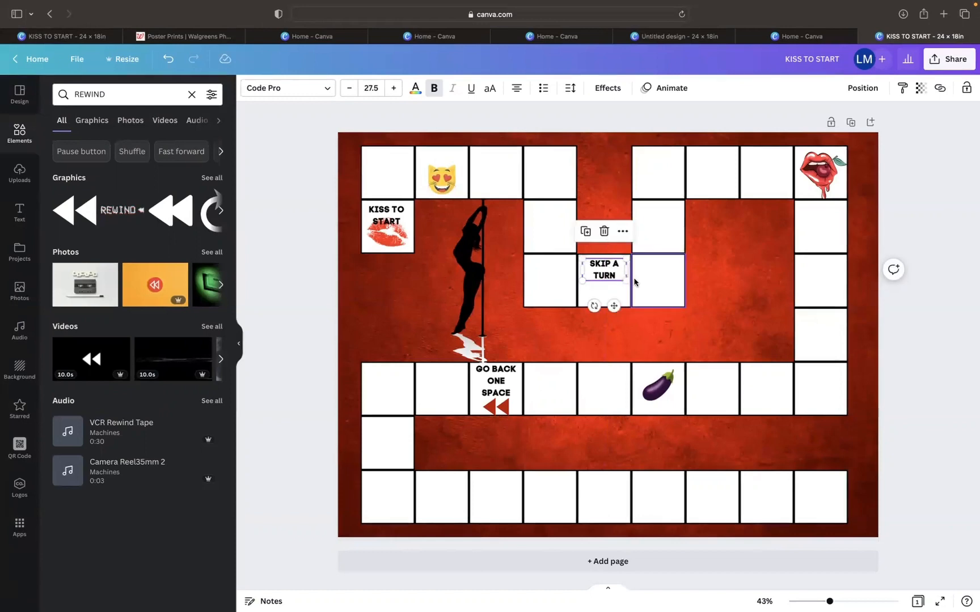
Search the elements for "UNDERWEAR" and browse the full list of matching graphics.
click(64, 95)
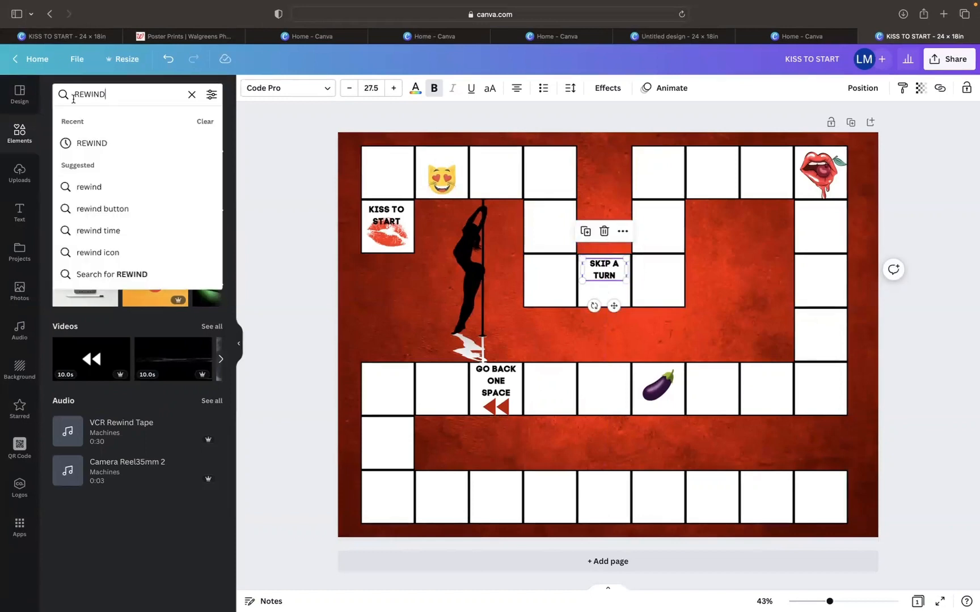
text(UND)
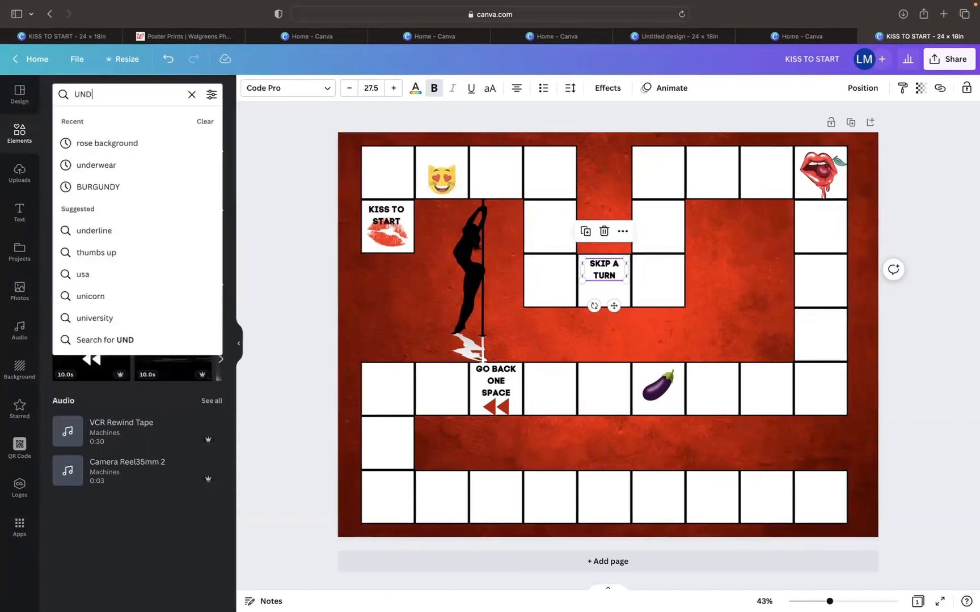
text(ERWEAR)
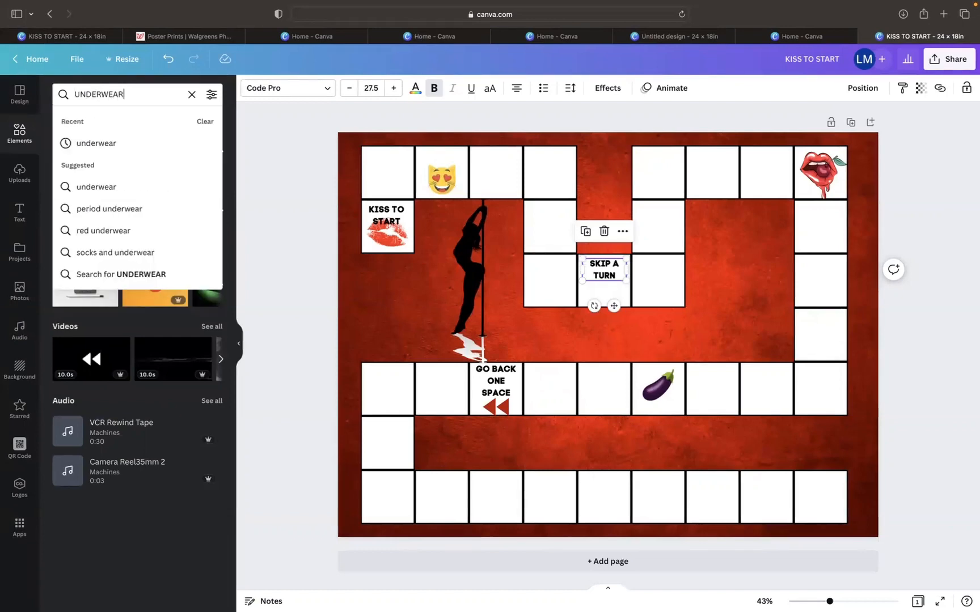
key(Return)
click(211, 176)
scroll(209, 179, down, 3)
Search for "BOXERS", add the blue shorts with red hearts and fit them into the first square of the long middle row.
click(114, 94)
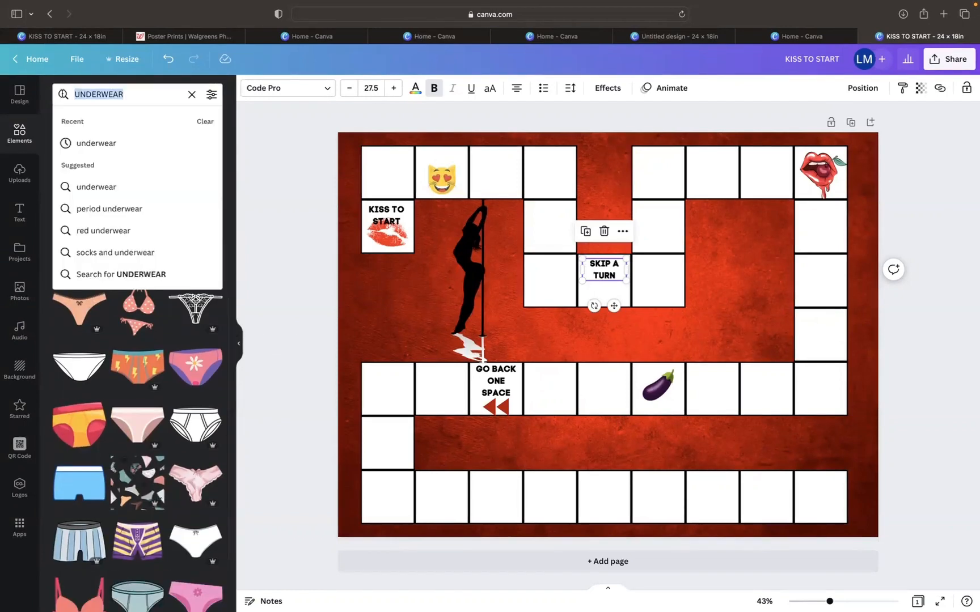
text(BOXERS)
key(Return)
click(137, 198)
drag(706, 416, 567, 295)
drag(544, 276, 388, 387)
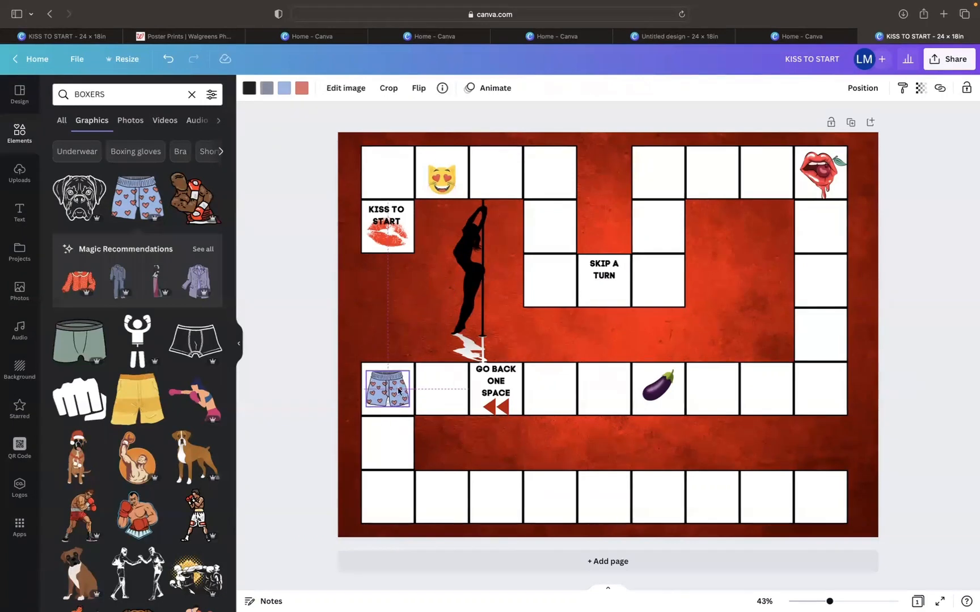
Search for "PANTIES", add the pink heart-patterned pair and fit it into the first square after the gap in the top row.
click(60, 92)
text(PANTIES)
key(Return)
click(79, 487)
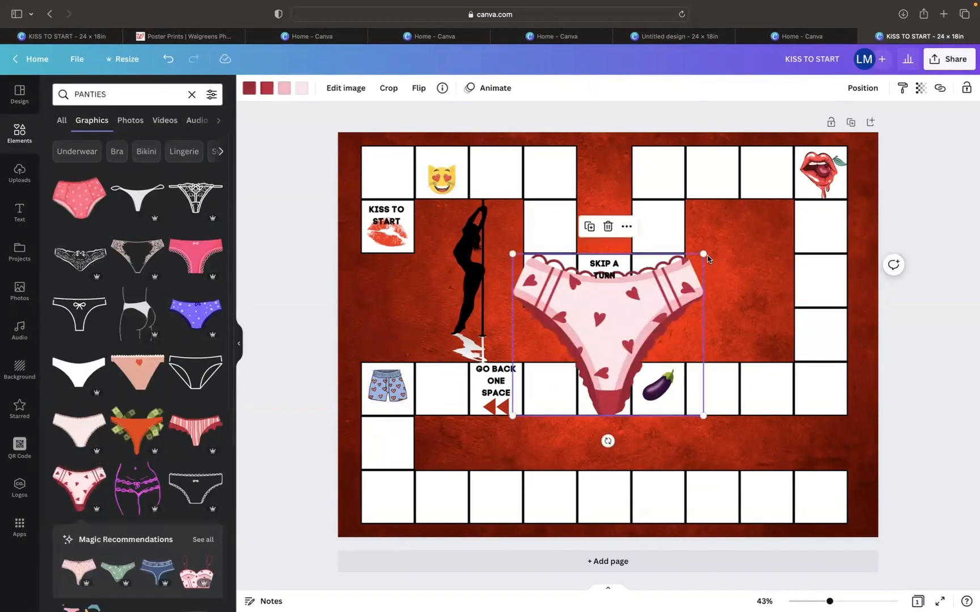
drag(704, 253, 567, 370)
drag(539, 391, 657, 178)
Search for "WATER", add the blue splash drops graphic and fit it into the second square after the eggplant.
click(125, 94)
text(WATER)
key(Return)
click(137, 315)
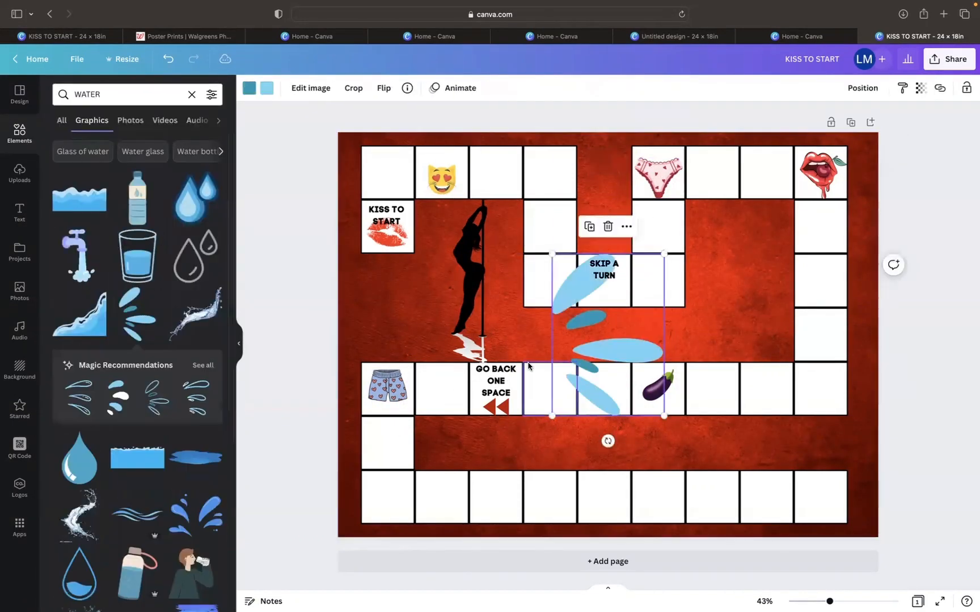
drag(655, 258, 766, 389)
Search for "BED", add the grey bed with the pink heart pillow and fit it into the fourth square of the bottom row.
click(124, 94)
text(BED)
key(Return)
click(79, 314)
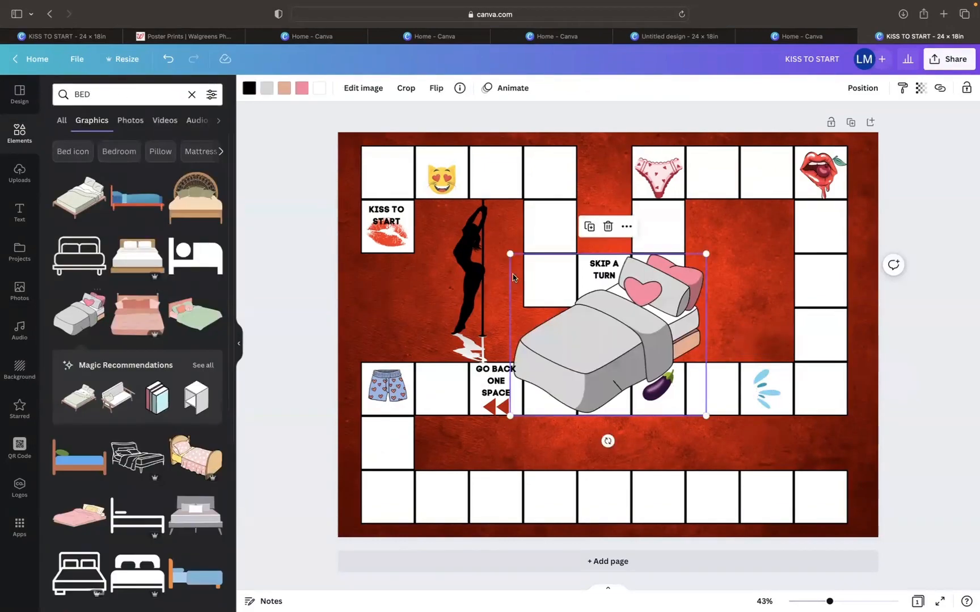
drag(708, 252, 547, 503)
Search Google Images for "SEXY SILHOUETTE CLIPART" and preview the standing and reclining woman silhouettes.
click(602, 36)
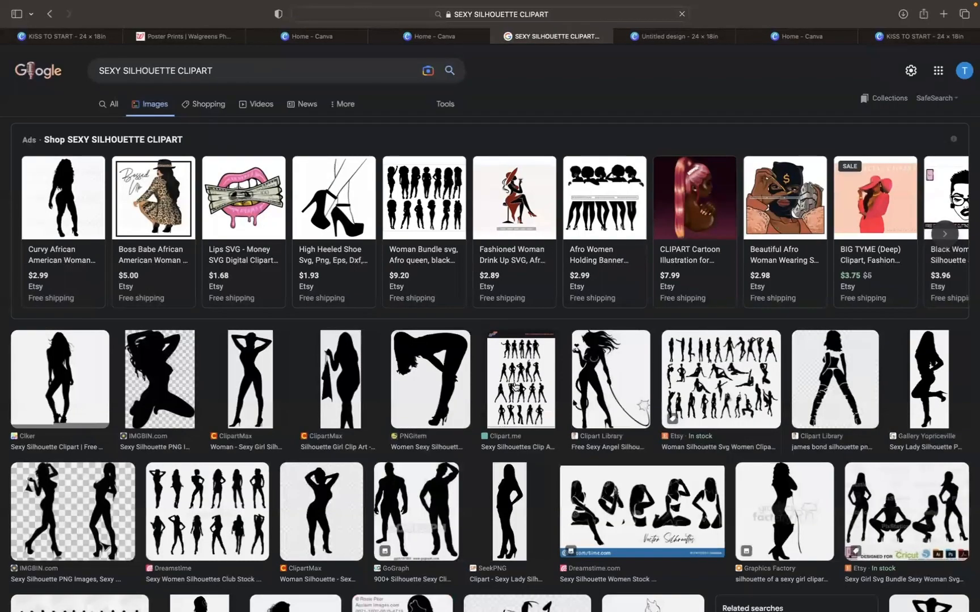
scroll(505, 396, down, 2)
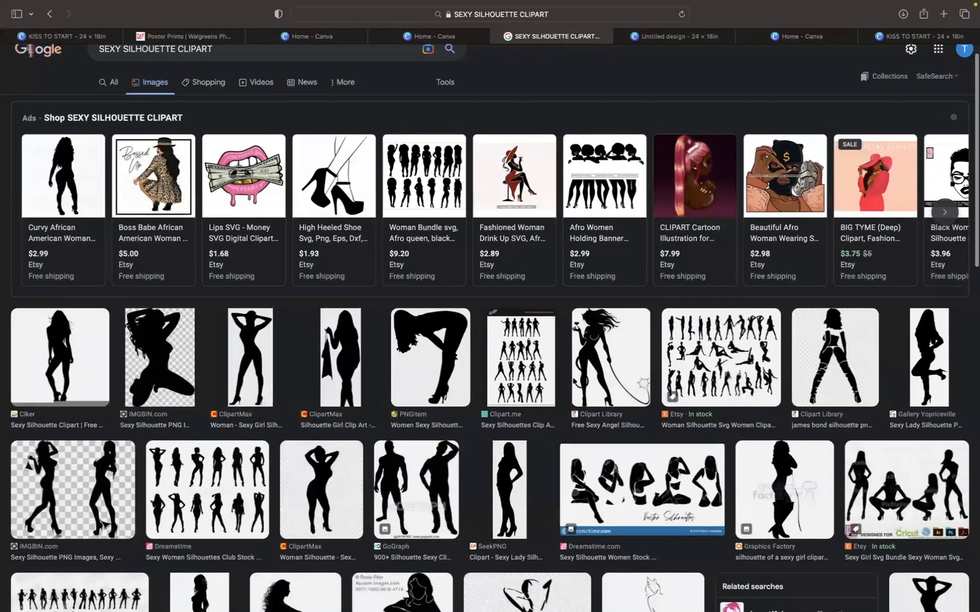
scroll(490, 340, down, 3)
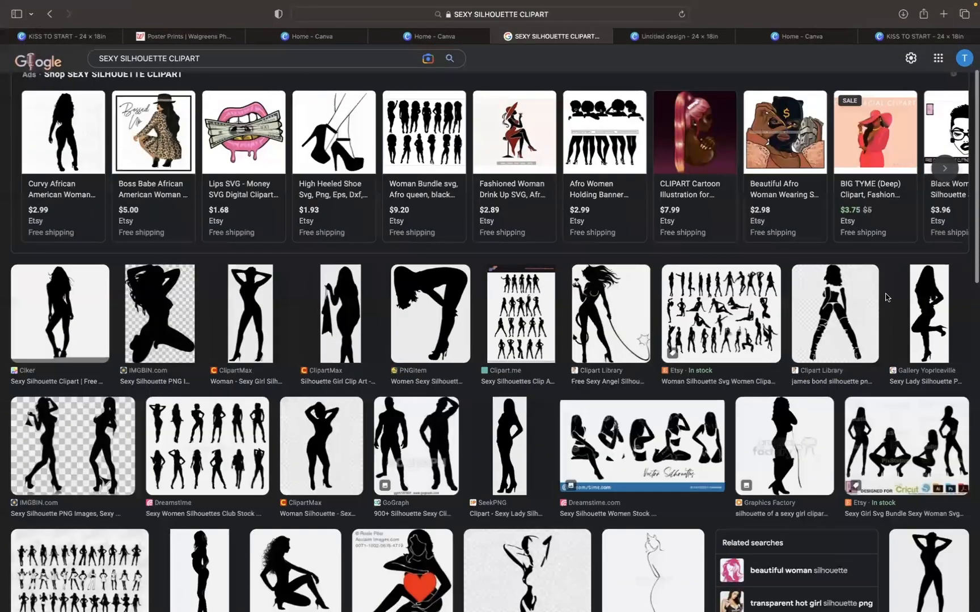
scroll(490, 397, down, 4)
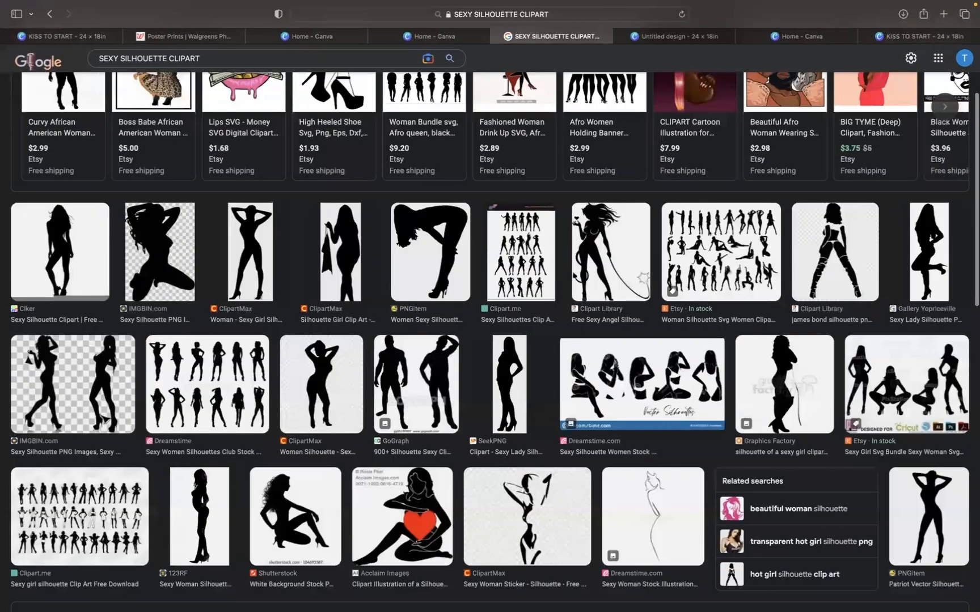
scroll(490, 340, down, 5)
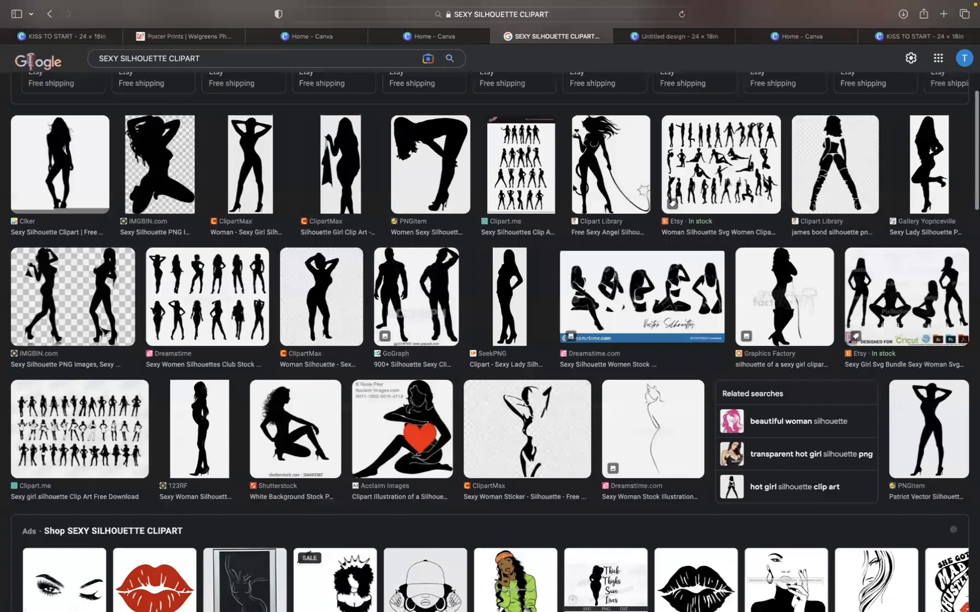
scroll(915, 238, up, 2)
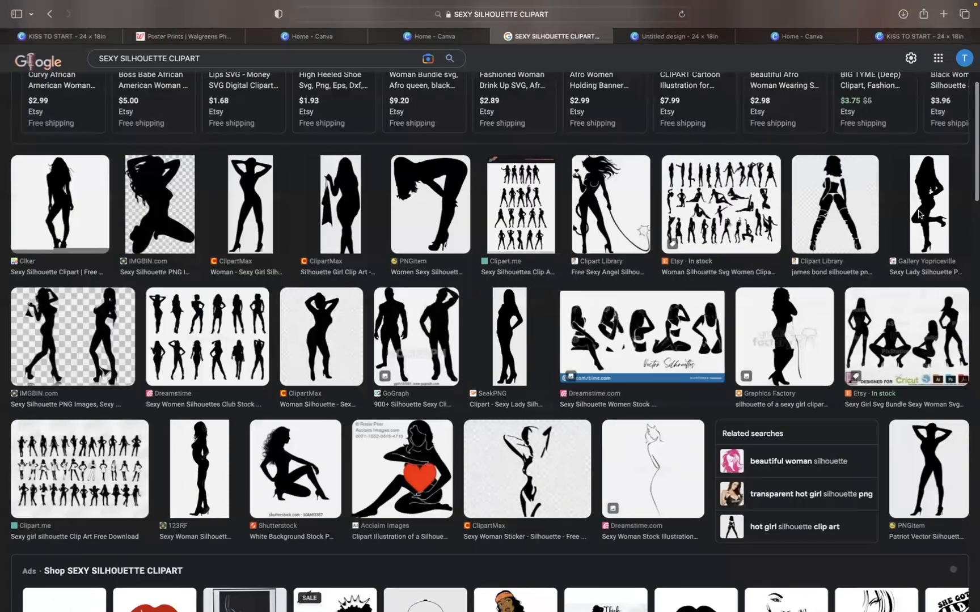
click(920, 214)
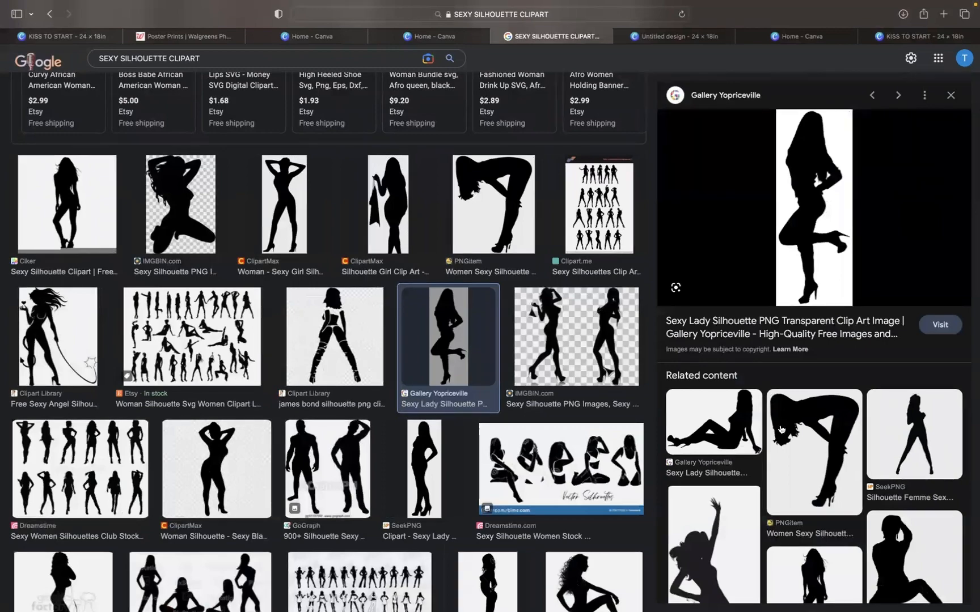
click(747, 431)
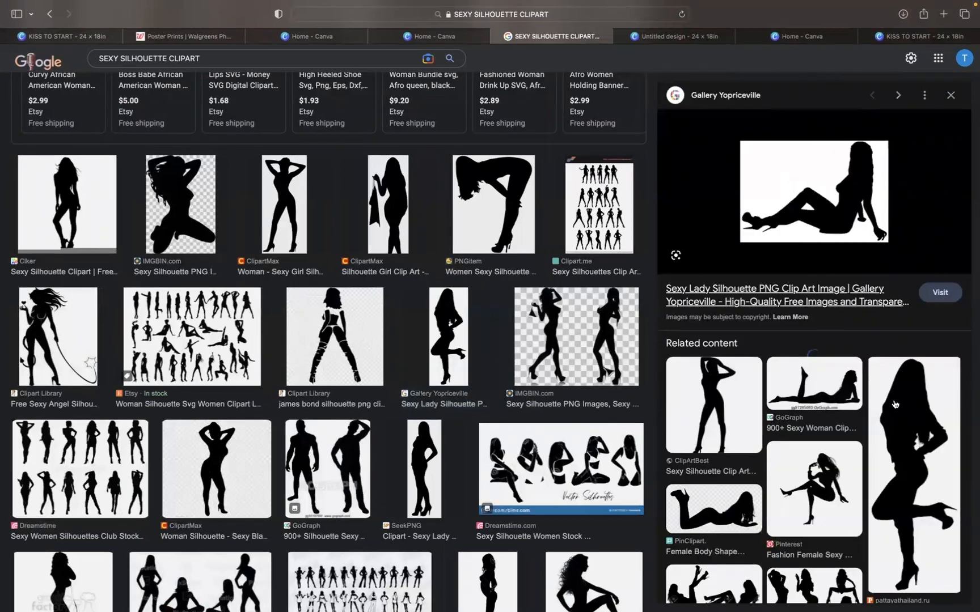
click(895, 404)
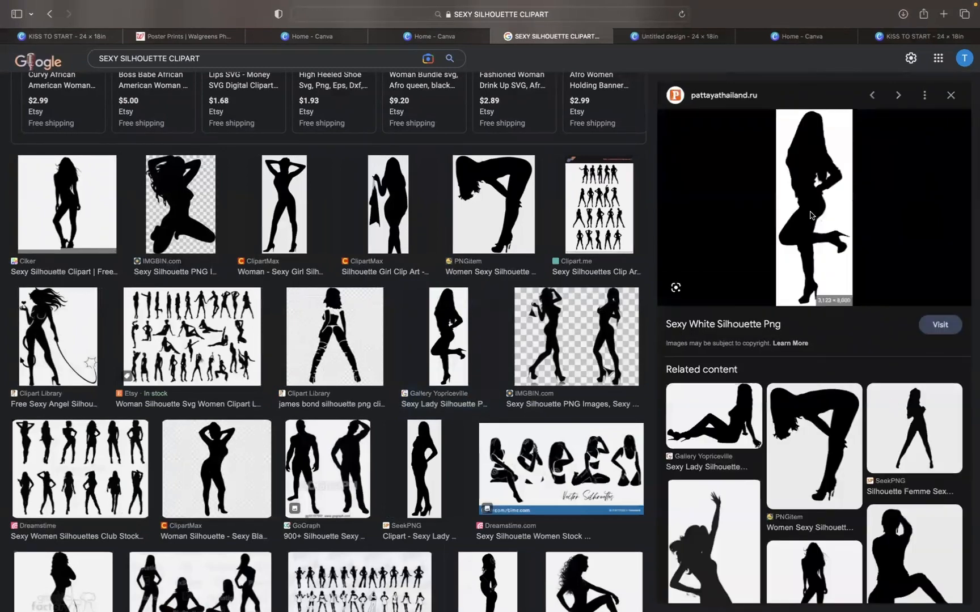
right_click(809, 216)
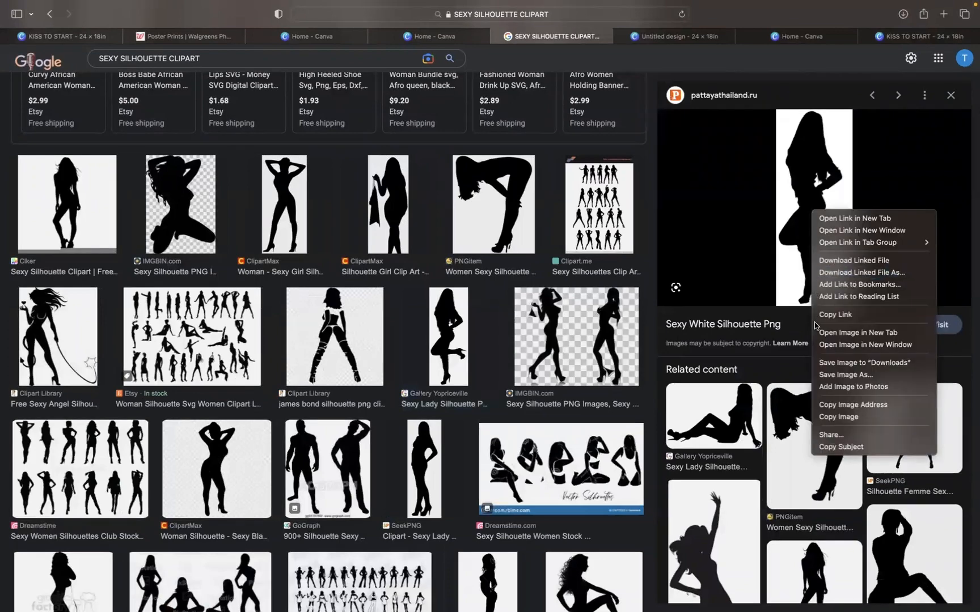
Save the bent-over woman silhouette from PNGitem to Downloads and upload it to the Canva design.
click(798, 418)
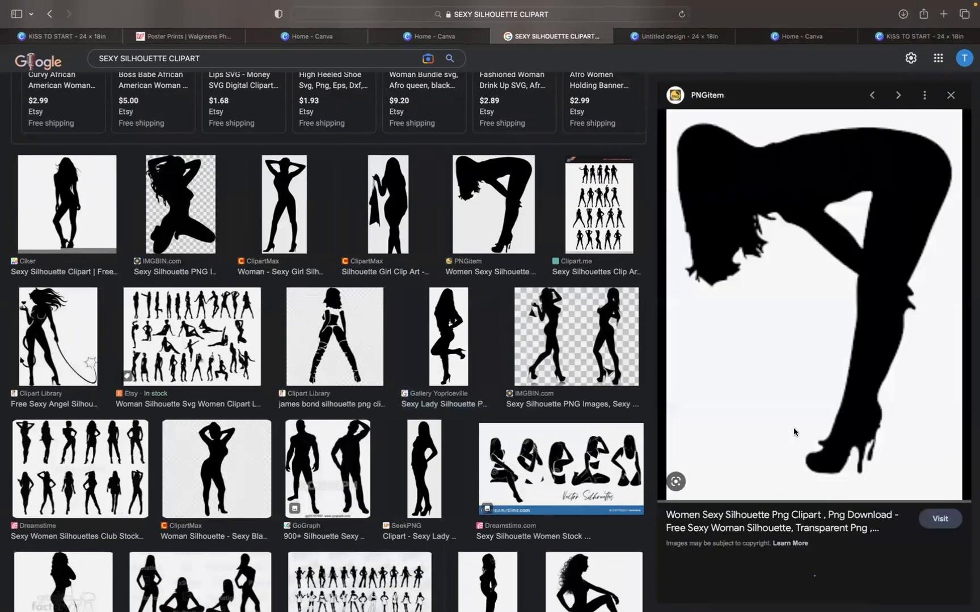
right_click(826, 257)
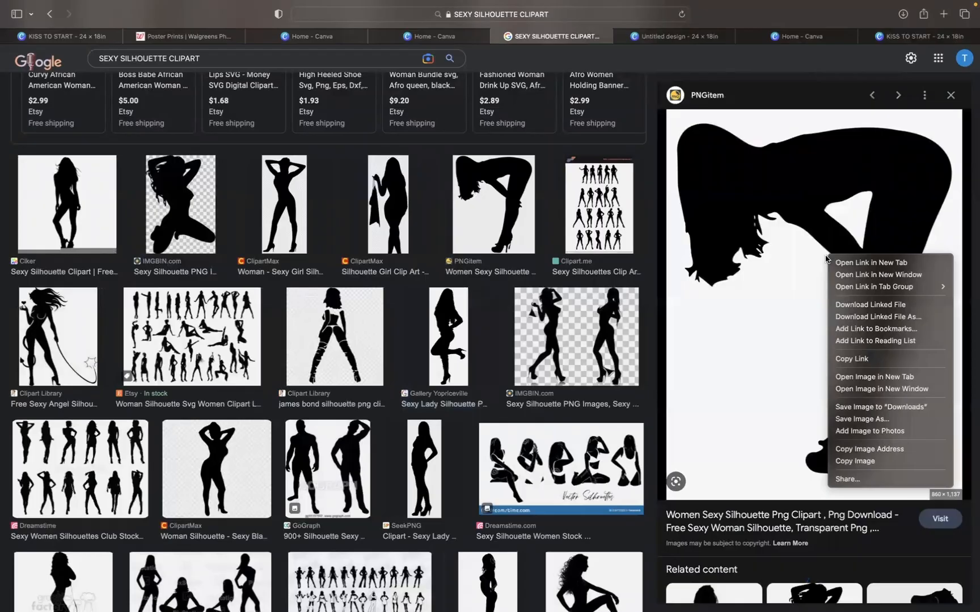
click(859, 408)
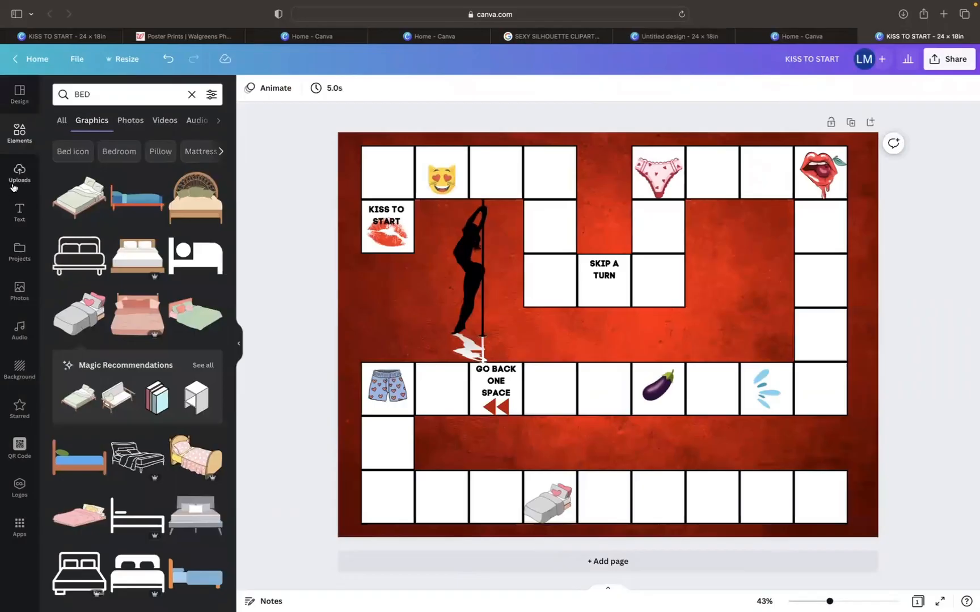
click(19, 173)
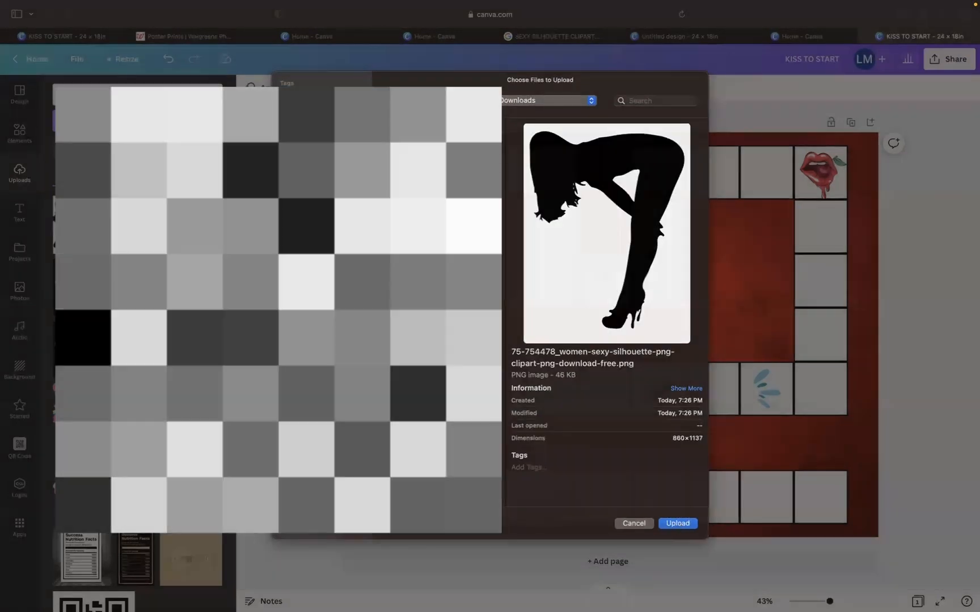
click(678, 524)
Add the uploaded kneeling woman silhouette to the board and remove its background.
click(123, 236)
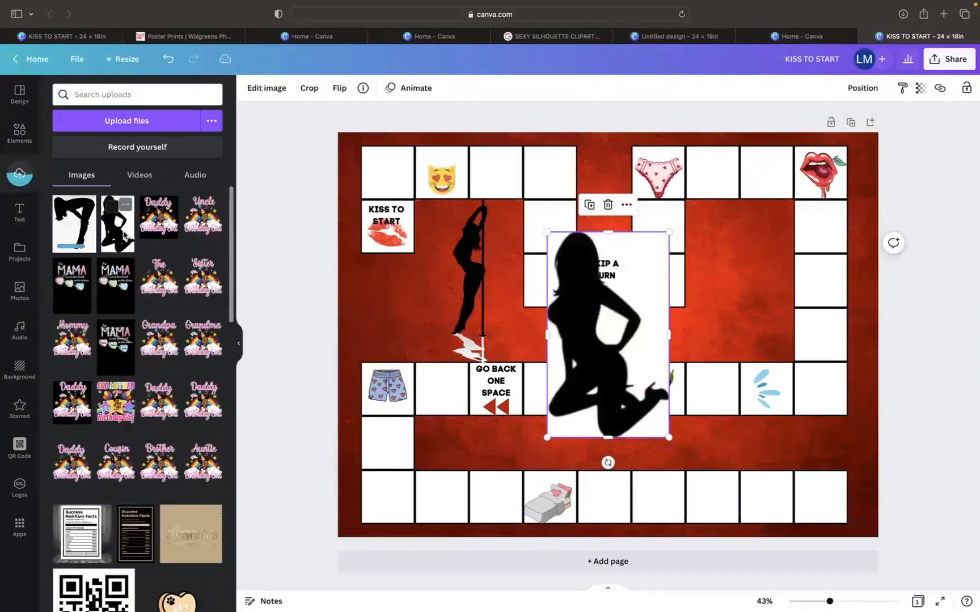
drag(581, 348, 539, 327)
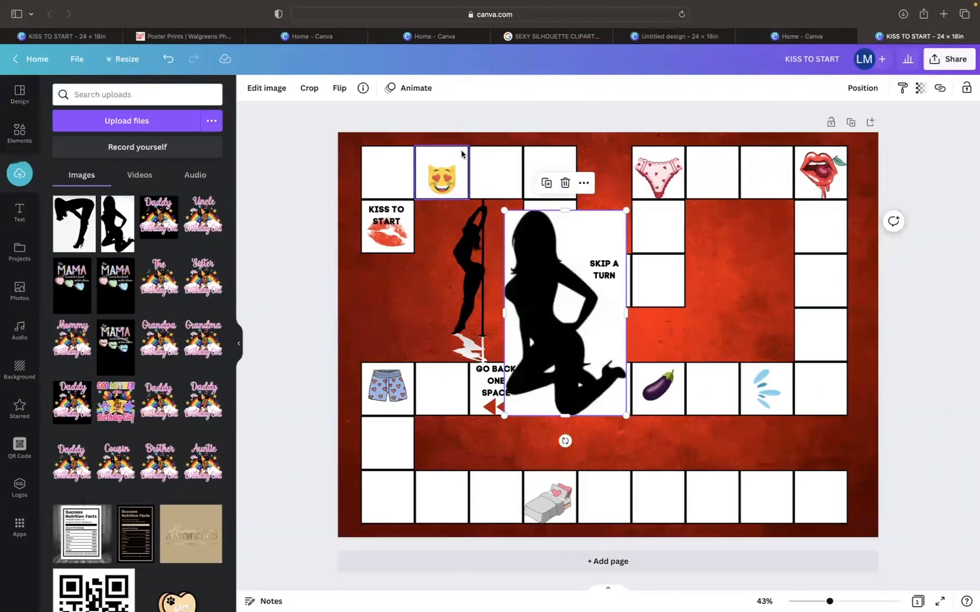
click(254, 95)
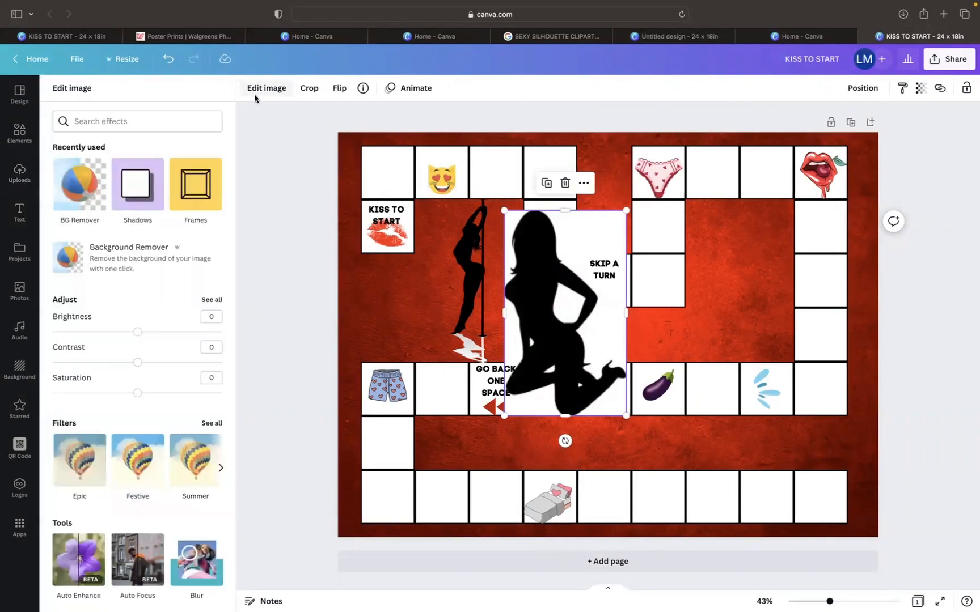
click(88, 201)
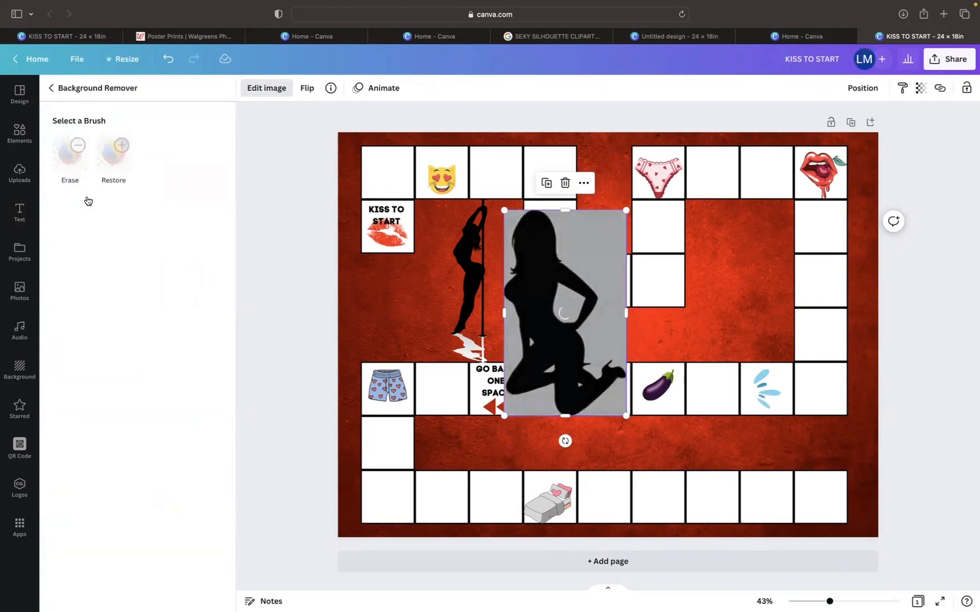
Fit the kneeling silhouette, about 4 in wide, into the red area beside the far-right column and apply the background removal.
drag(572, 339, 699, 324)
drag(748, 212, 723, 259)
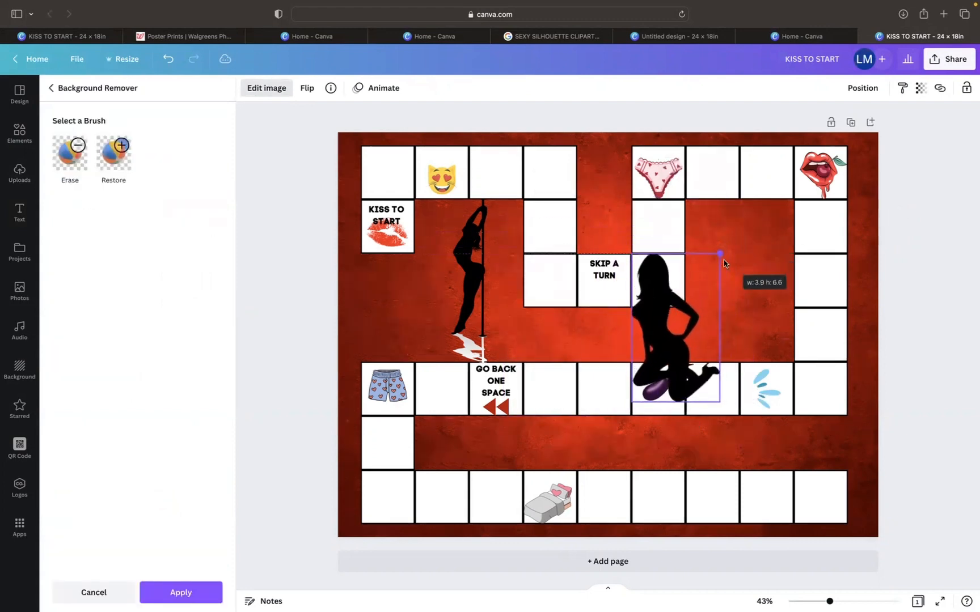
drag(664, 314, 730, 266)
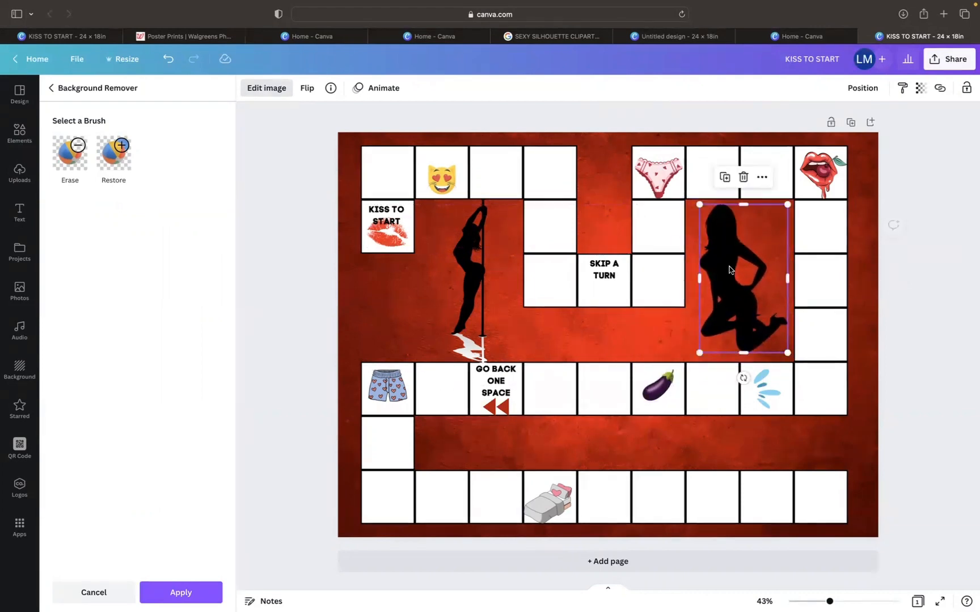
drag(788, 204, 789, 204)
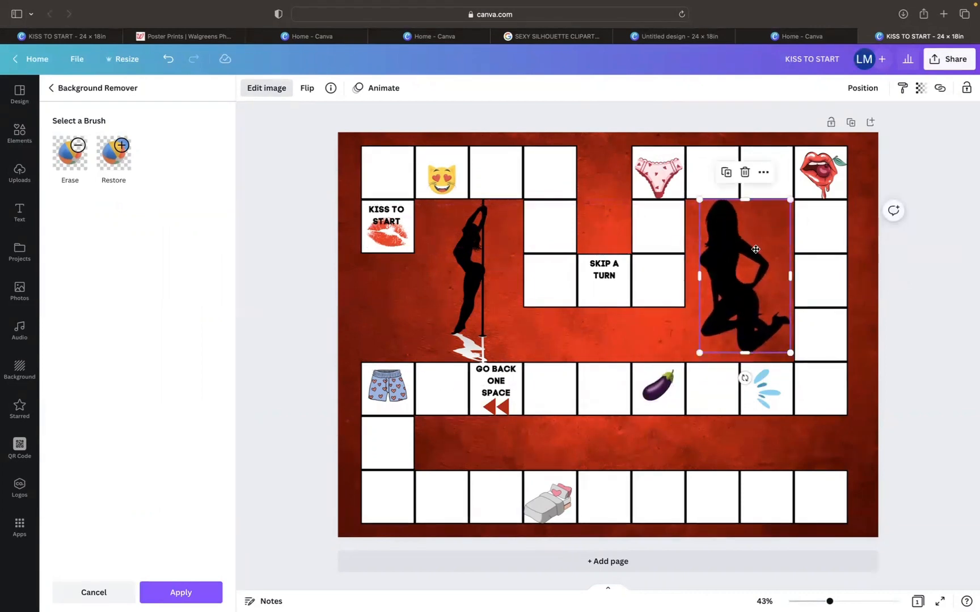
click(181, 592)
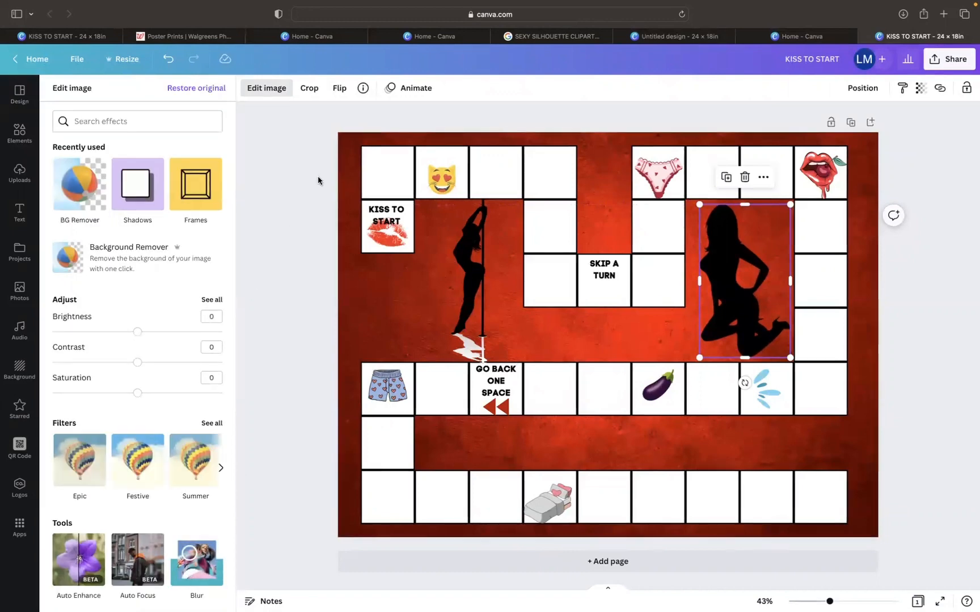
Add the uploaded bent-over silhouette, remove its background and shrink it into the gap between the "KISS TO START" and boxers squares.
click(19, 173)
click(79, 218)
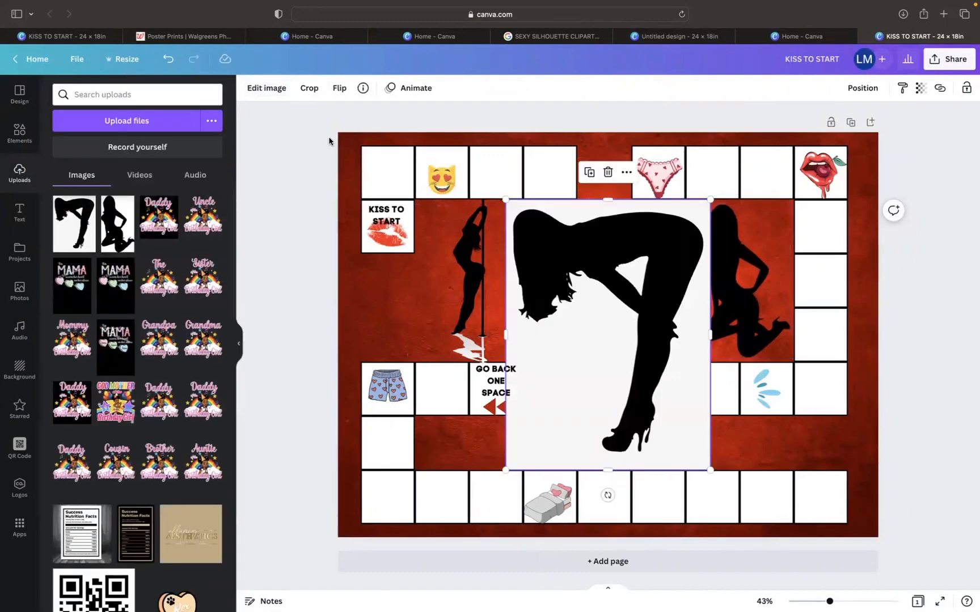
click(266, 88)
click(77, 181)
click(181, 592)
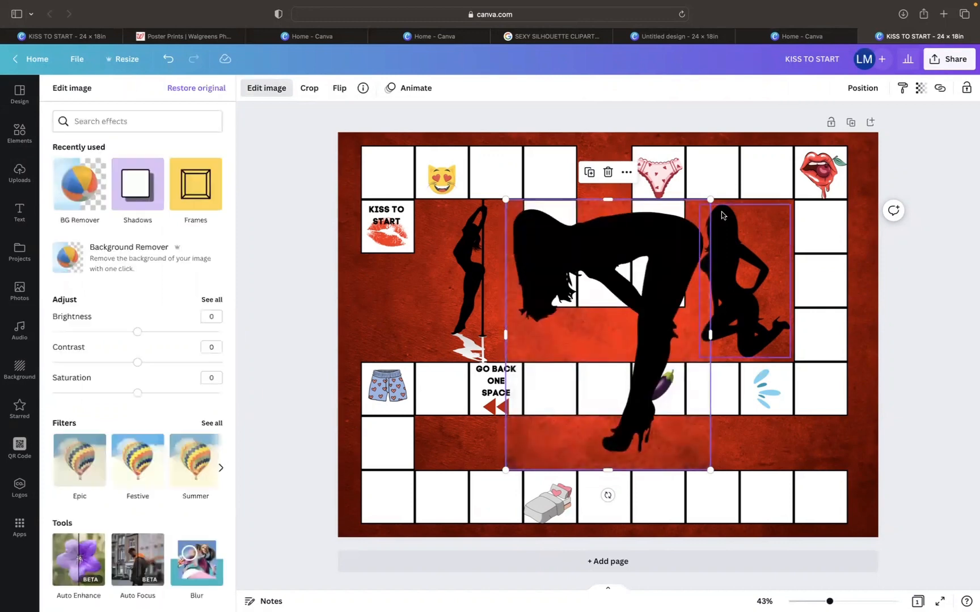
drag(710, 199, 547, 393)
drag(530, 431, 372, 320)
Search the graphics for "RED GLITTER" and add the solid red glitter rectangle to the board.
click(25, 131)
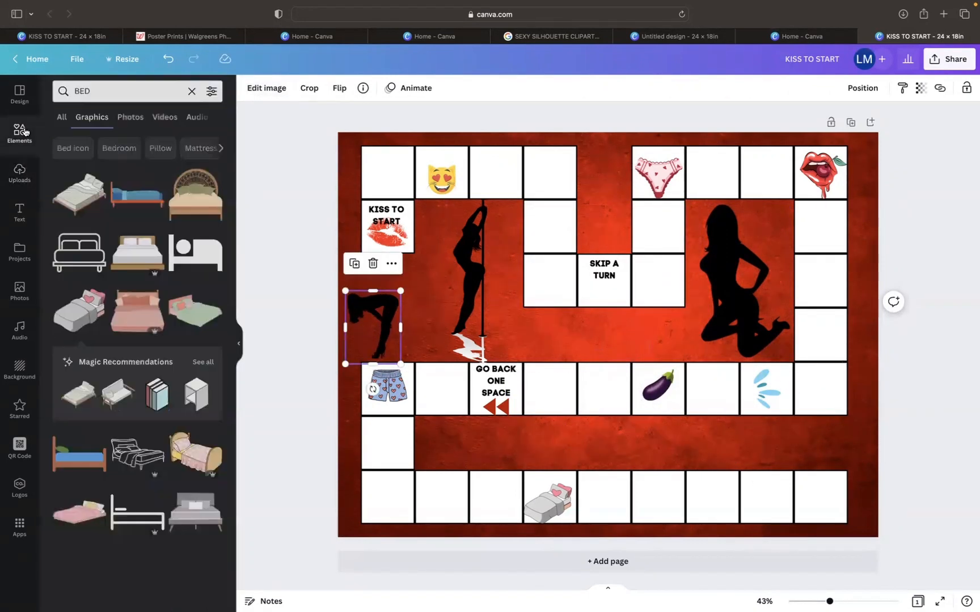
click(109, 90)
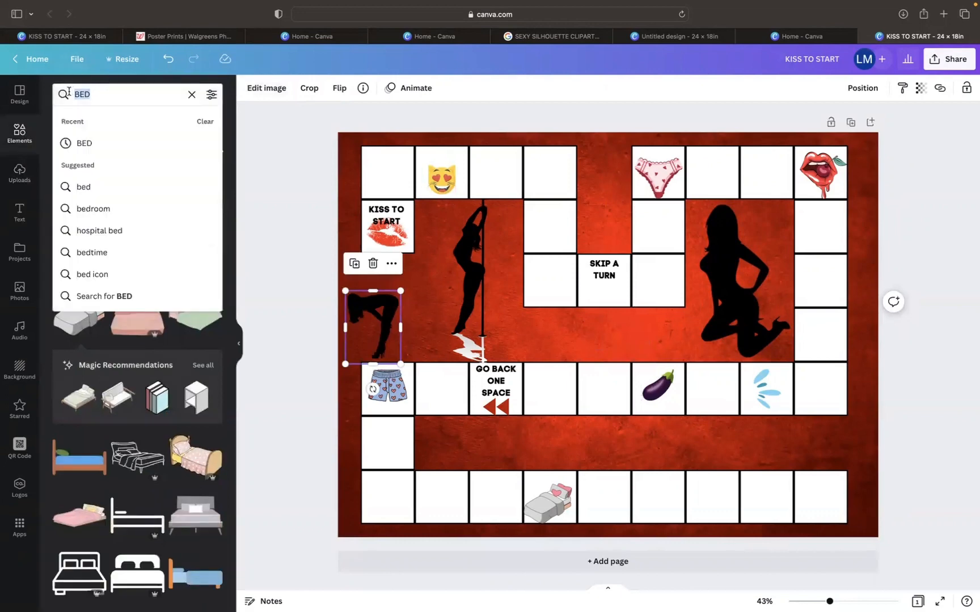
text(RED )
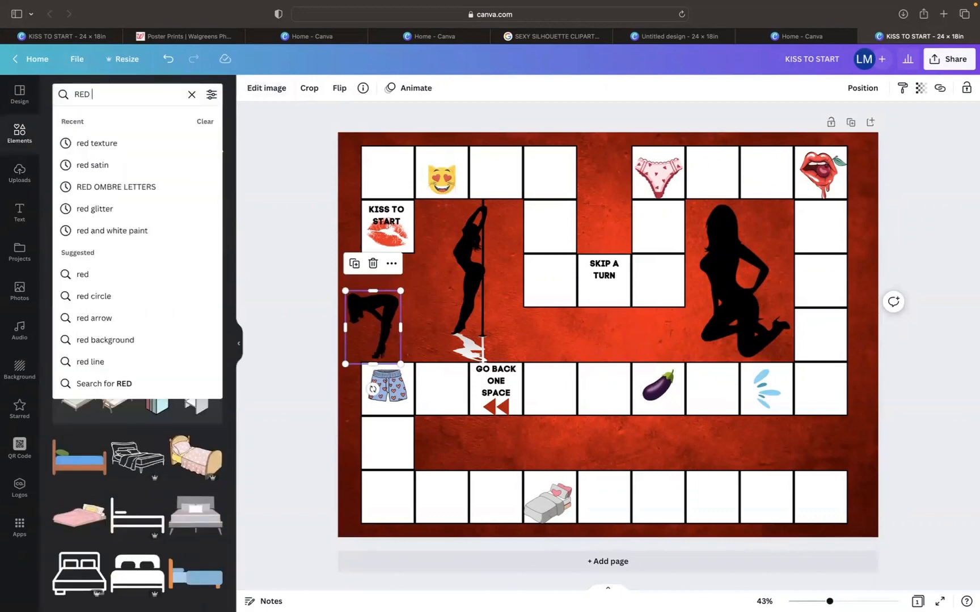
text(GLITTER)
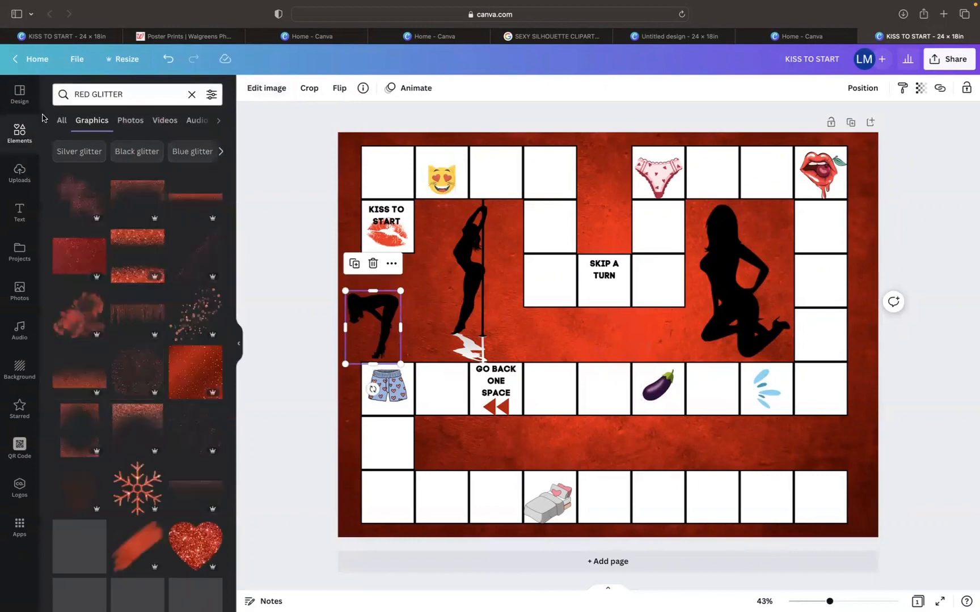
click(72, 262)
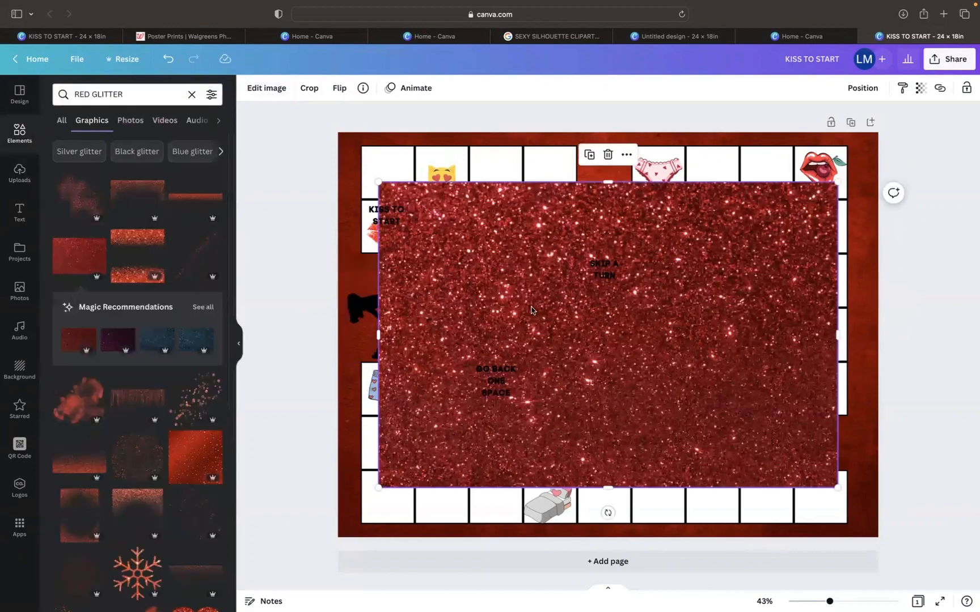
Move and stretch the red glitter rectangle to about 17.2 in high, covering the board except a thin border on all sides.
drag(530, 313, 508, 282)
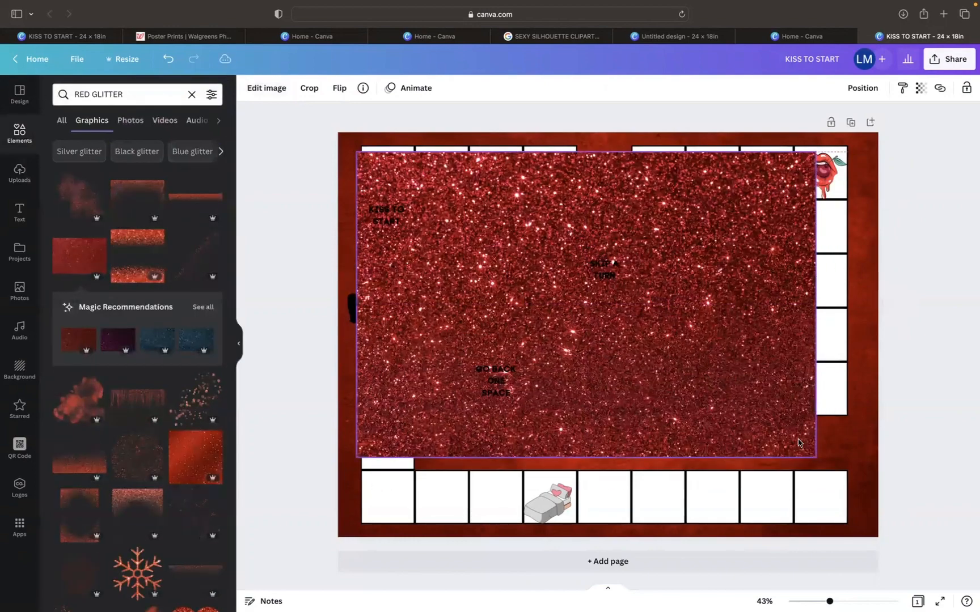
drag(811, 448, 855, 487)
drag(620, 478, 620, 529)
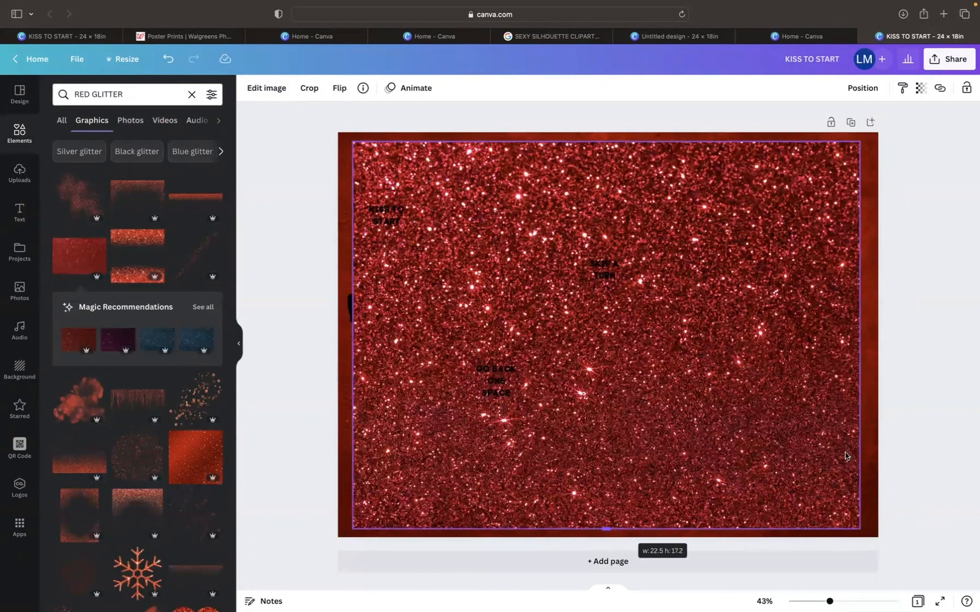
drag(792, 440, 777, 450)
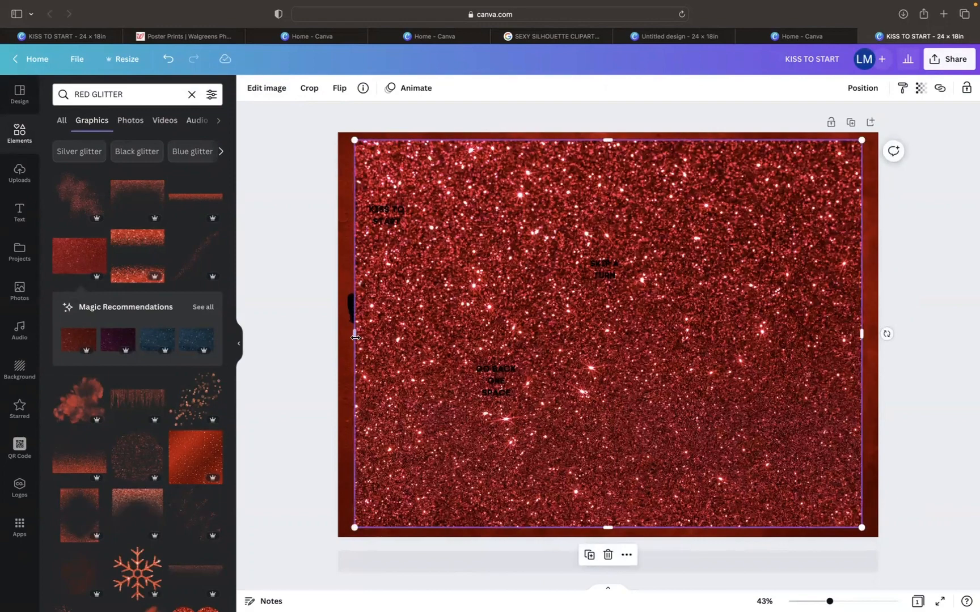
drag(352, 338, 351, 338)
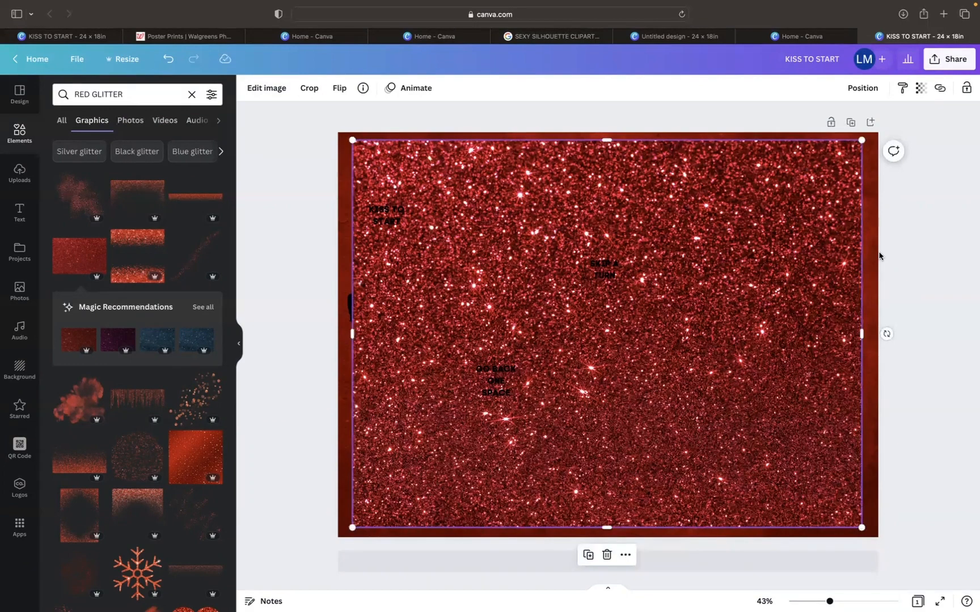
drag(859, 332, 865, 333)
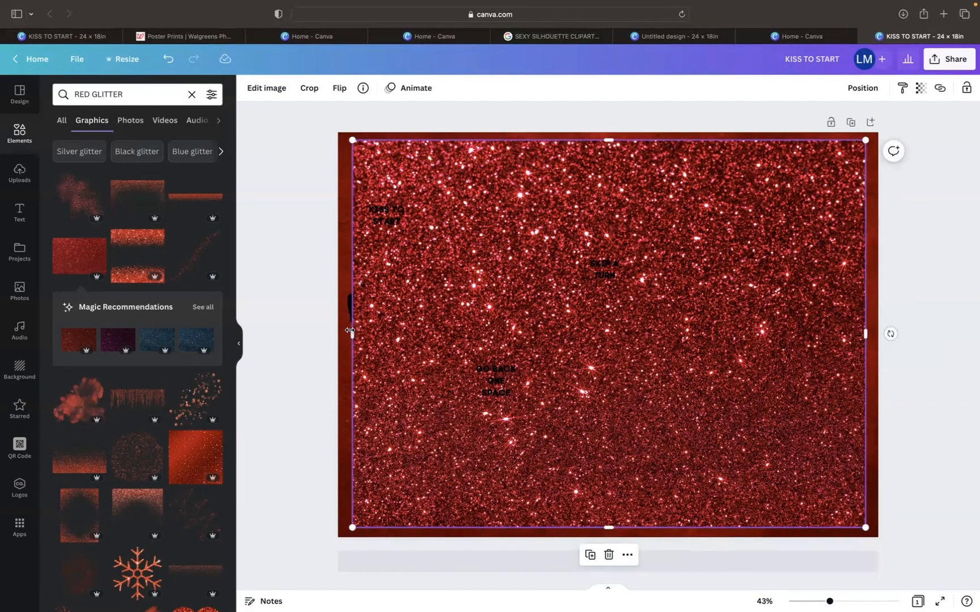
Send the red glitter rectangle backward behind all the path squares, silhouettes and graphics.
click(862, 88)
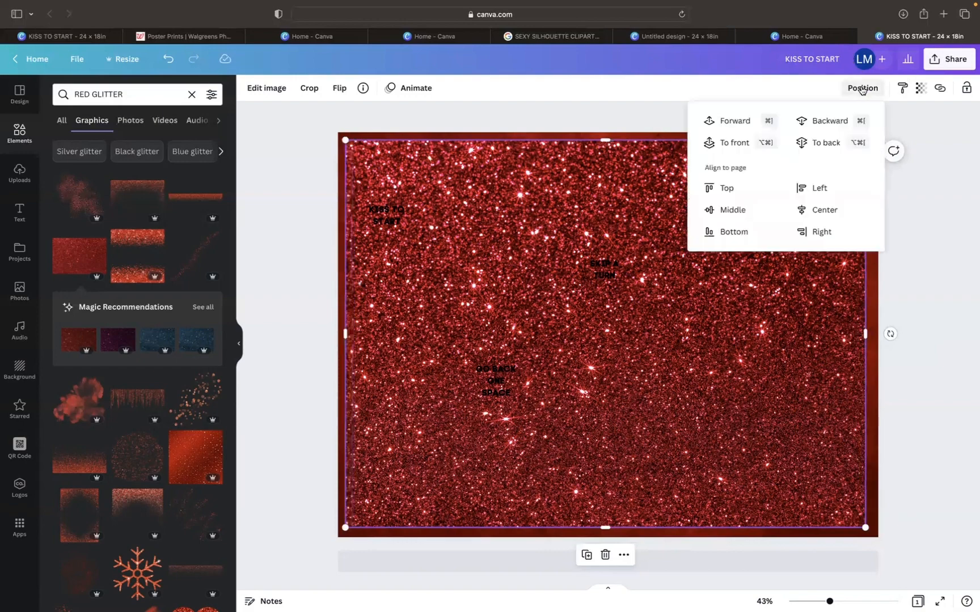
click(835, 118)
click(838, 116)
click(837, 115)
click(838, 115)
click(838, 116)
click(838, 116)
click(838, 116)
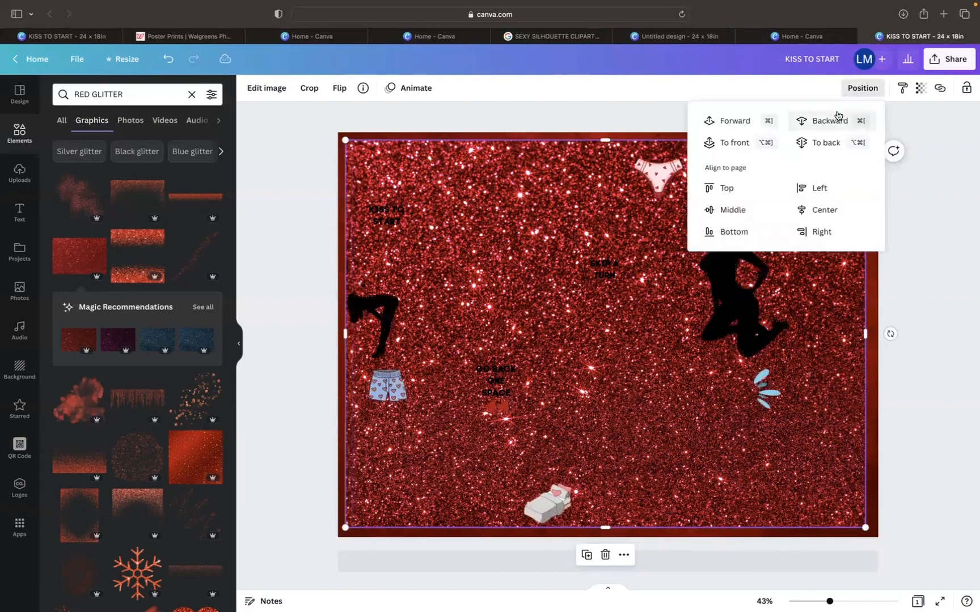
click(838, 116)
click(837, 116)
click(838, 116)
click(838, 116)
click(838, 115)
click(838, 115)
click(837, 116)
click(838, 116)
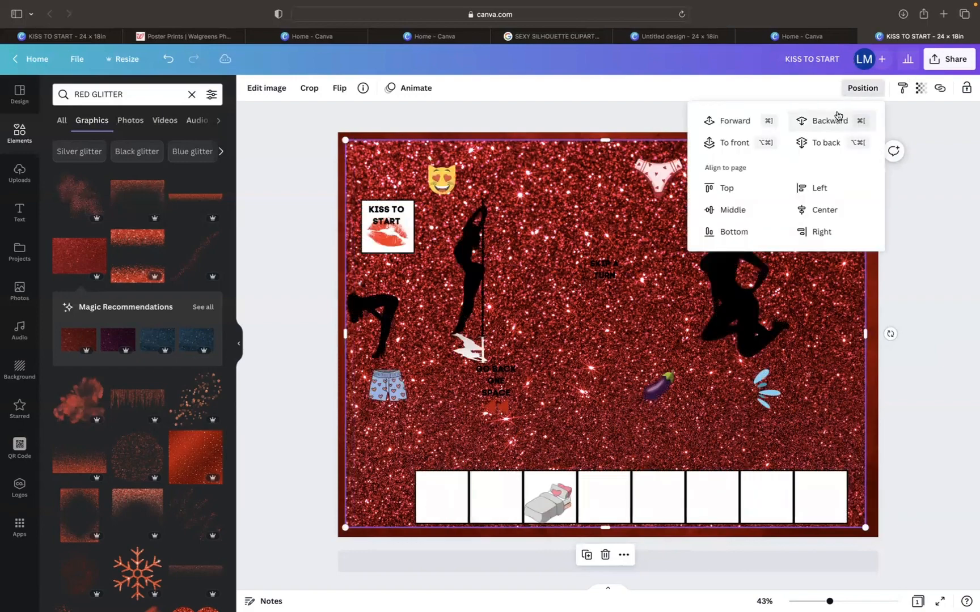
click(838, 116)
click(829, 143)
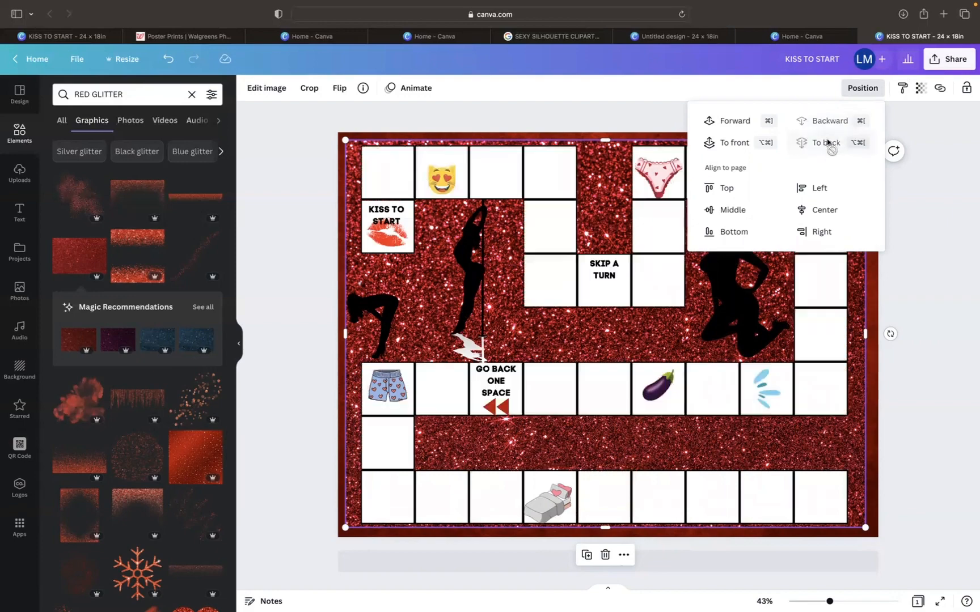
click(895, 224)
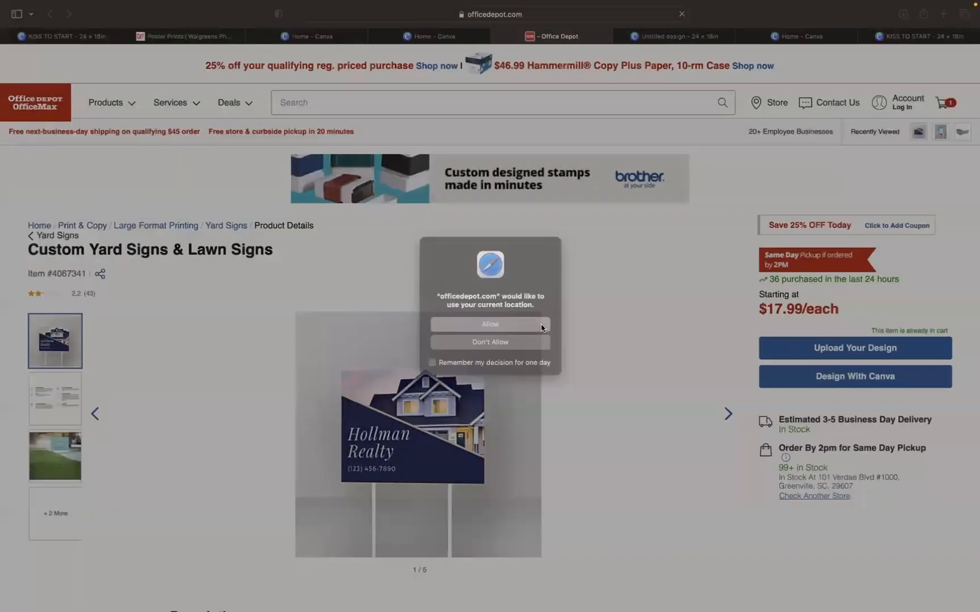
On Office Depot's Custom Yard Signs page, allow location access, apply the 25% off coupon and start a 24" x 18" design upload.
click(543, 327)
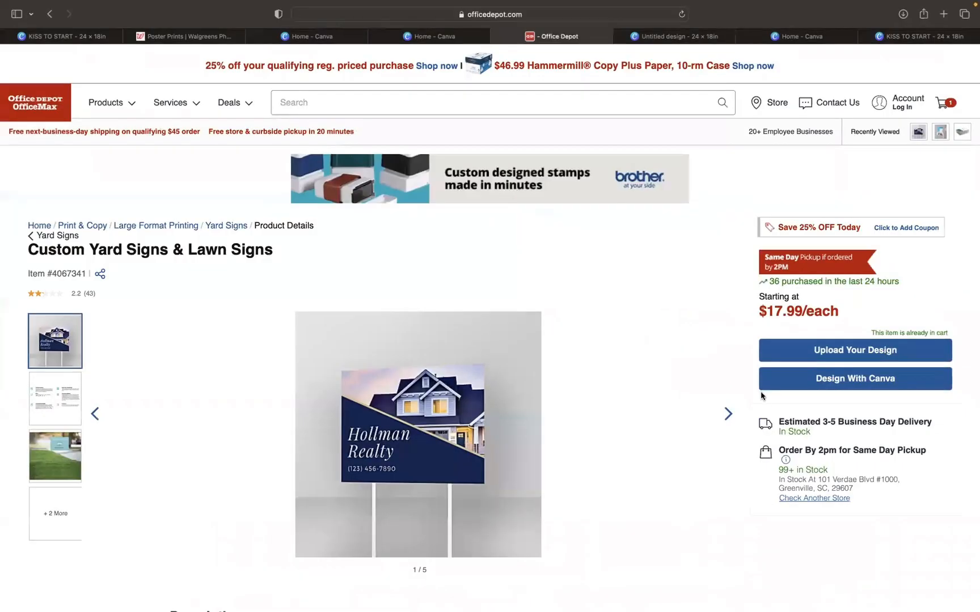
click(902, 227)
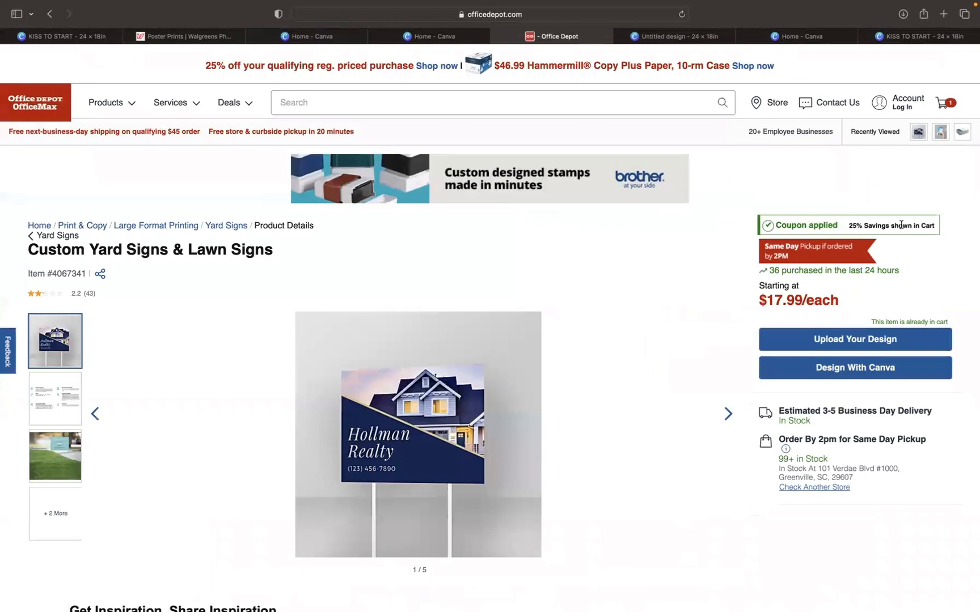
click(885, 339)
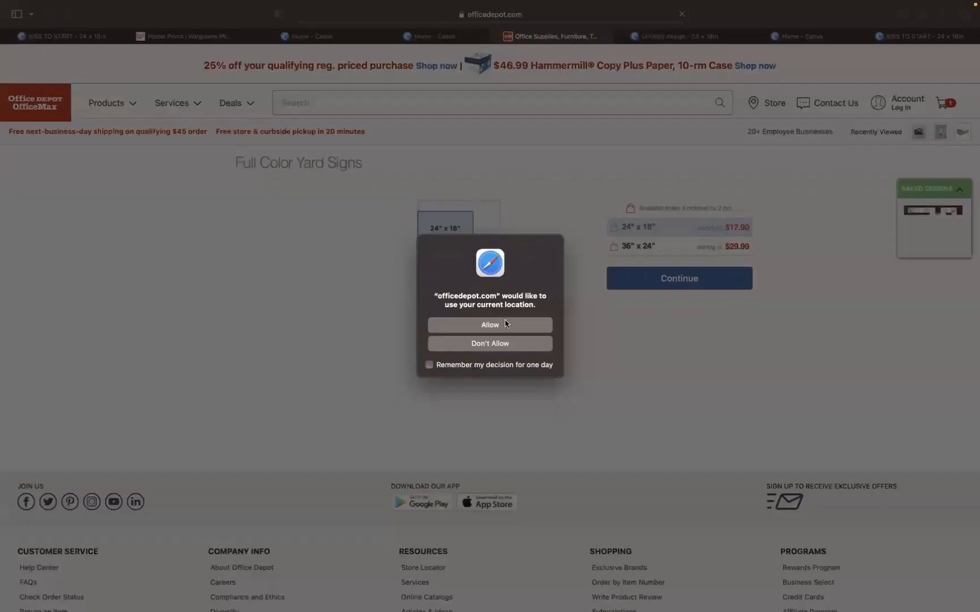
click(482, 324)
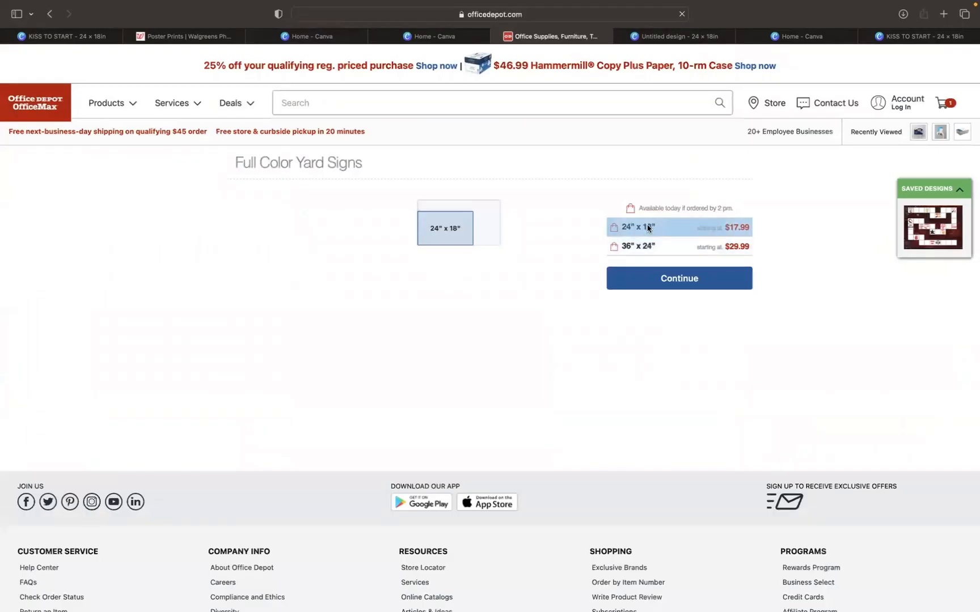
click(652, 278)
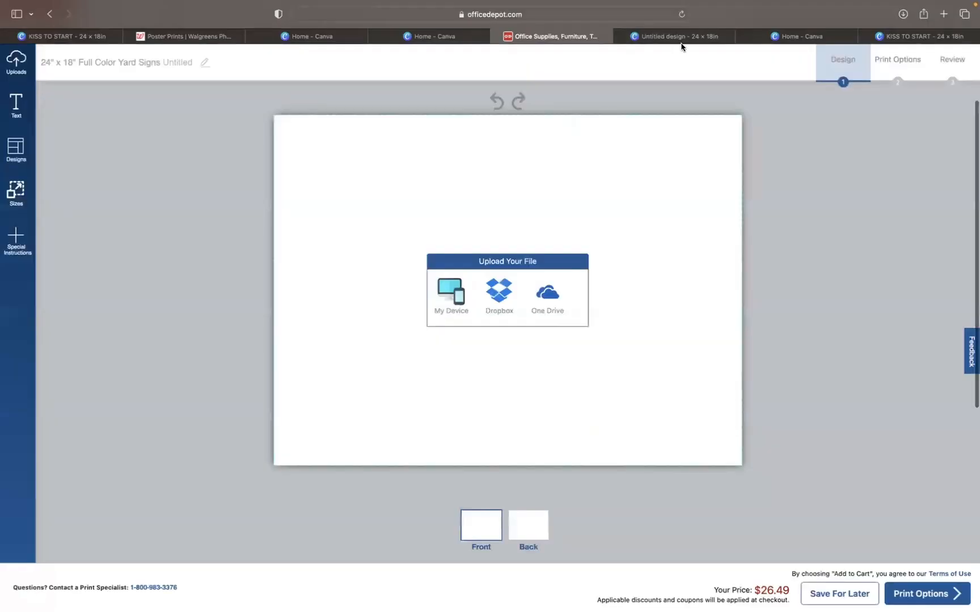
Switch back to Canva and rename the design as "game board".
click(679, 36)
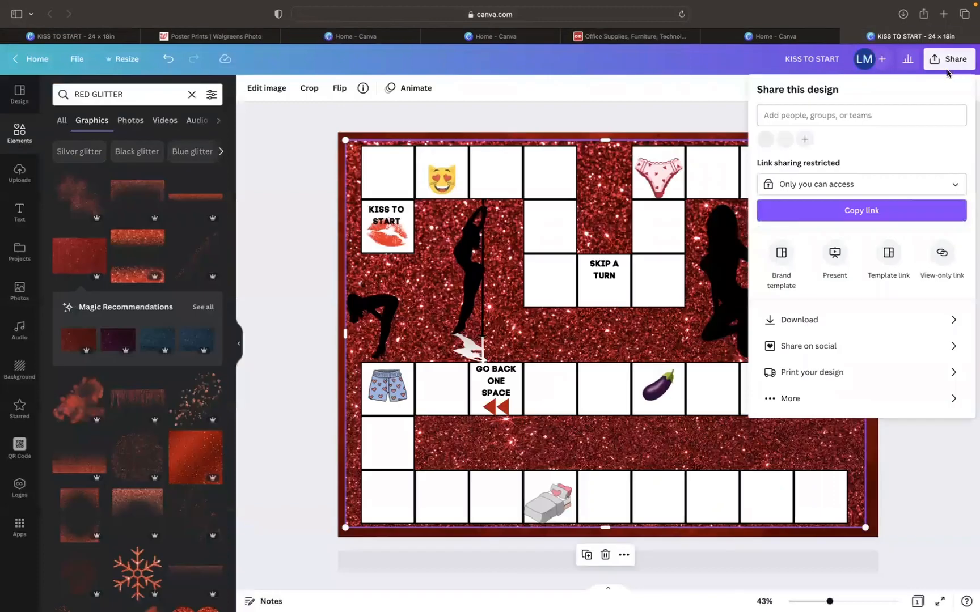
click(838, 60)
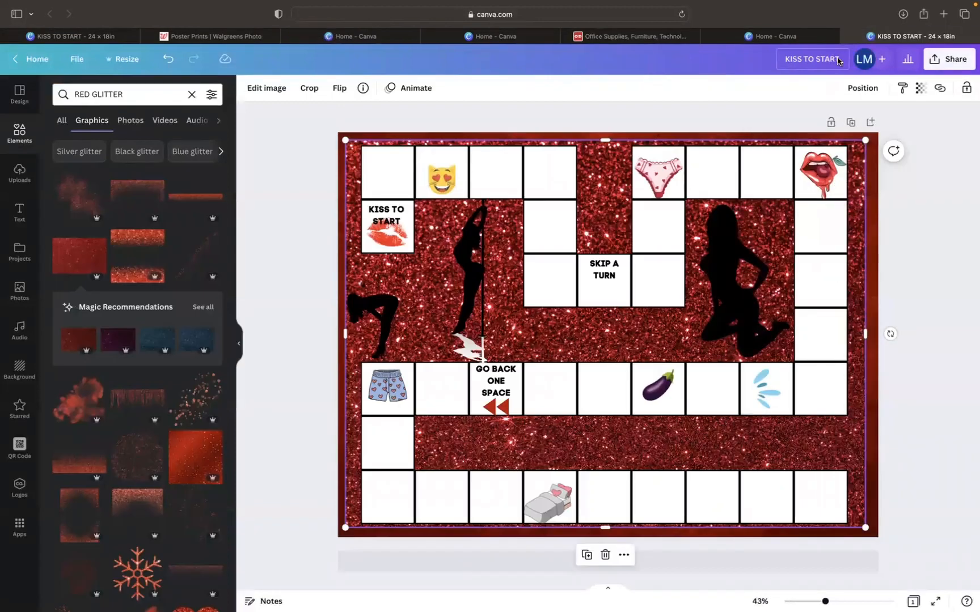
text(g)
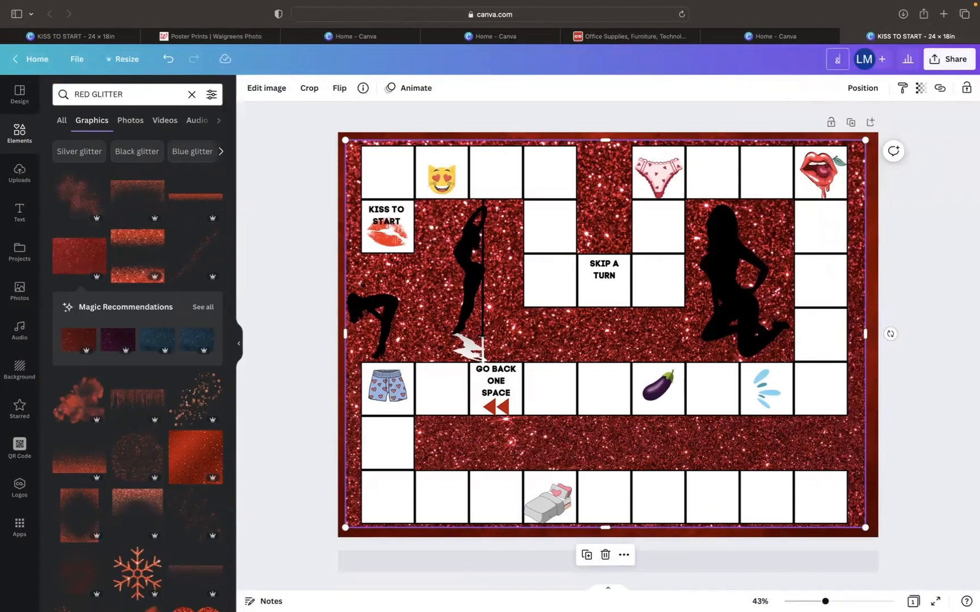
text(ameboard)
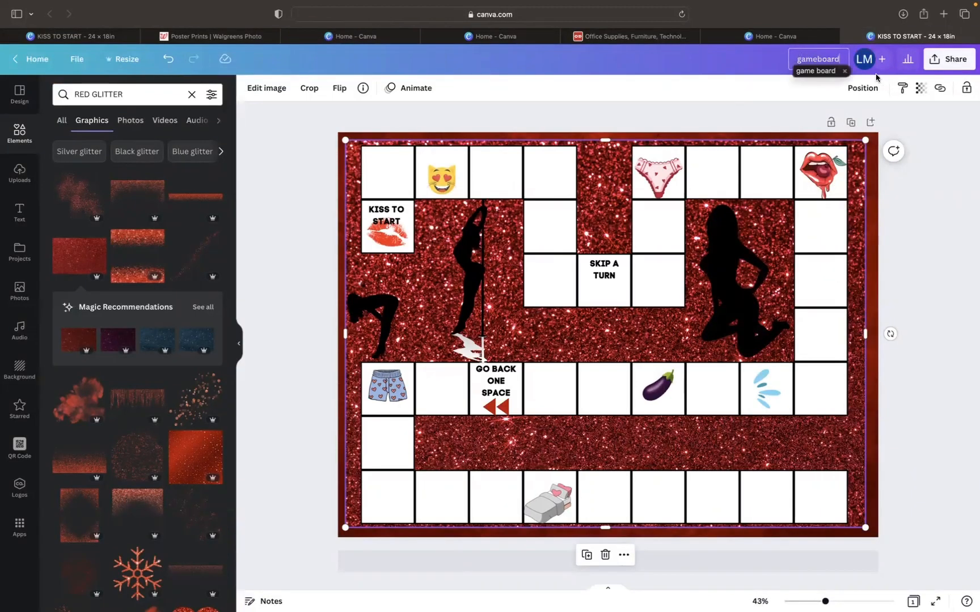
key(Return)
Download the game board design as a PNG at size 1.
click(953, 63)
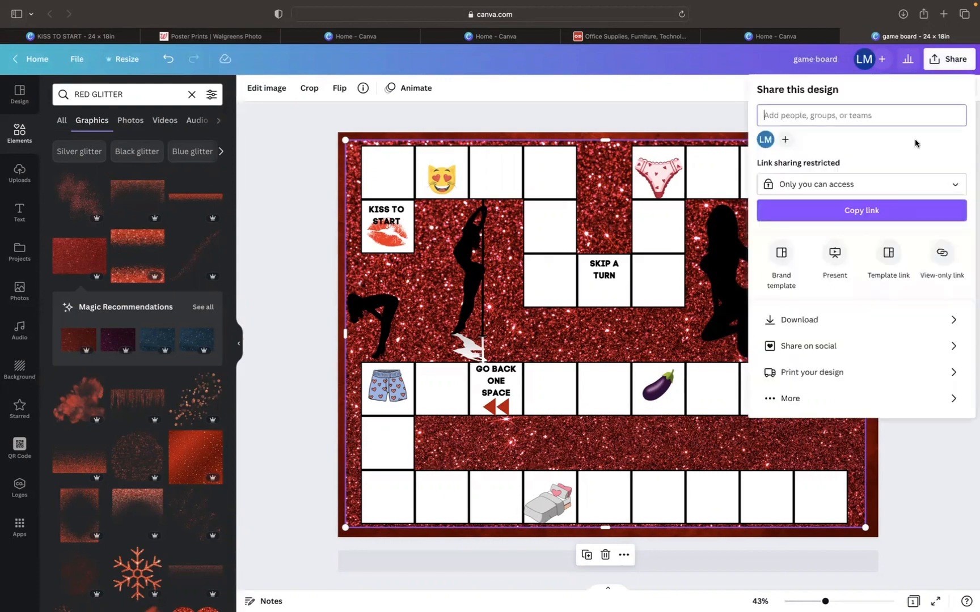
click(789, 321)
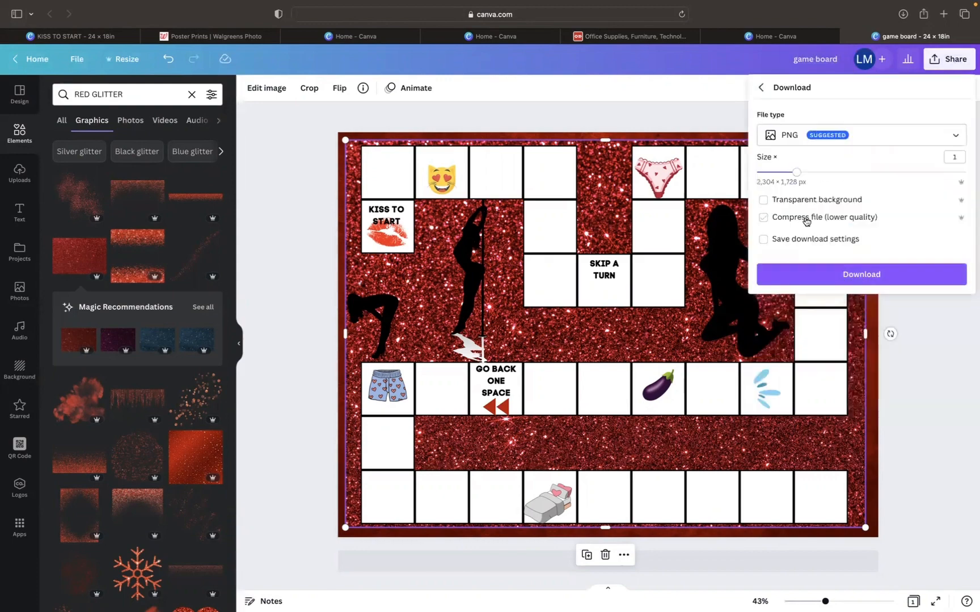
click(780, 276)
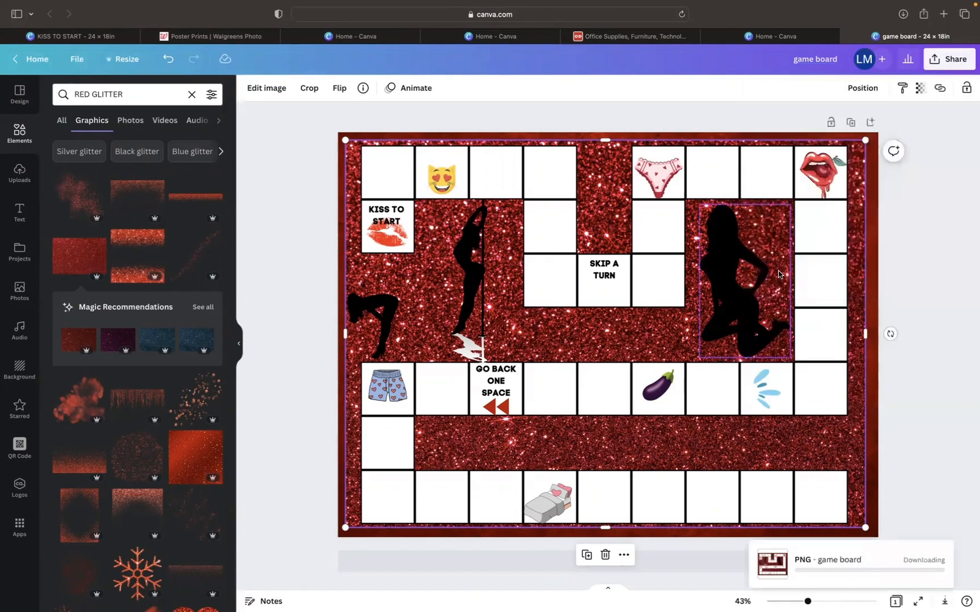
Switch to Office Depot, put the game board image on the sign's front and choose Fabric Short Term material with No Stand.
click(634, 36)
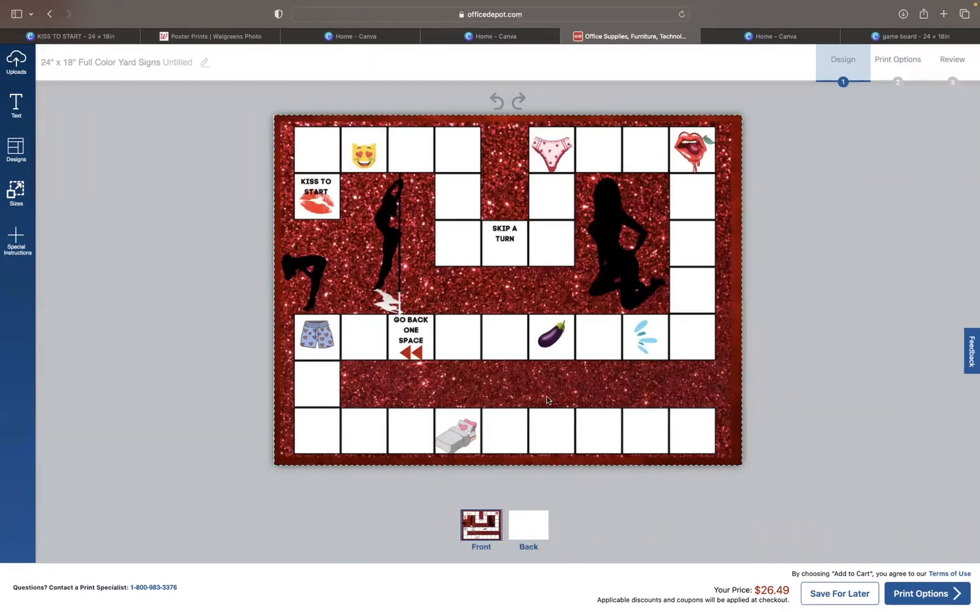
click(914, 591)
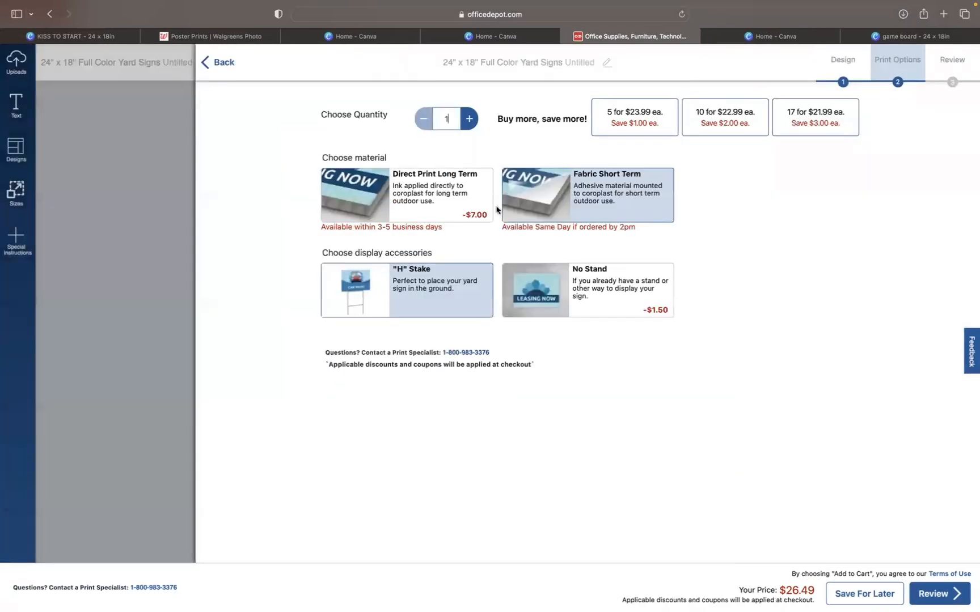
click(462, 195)
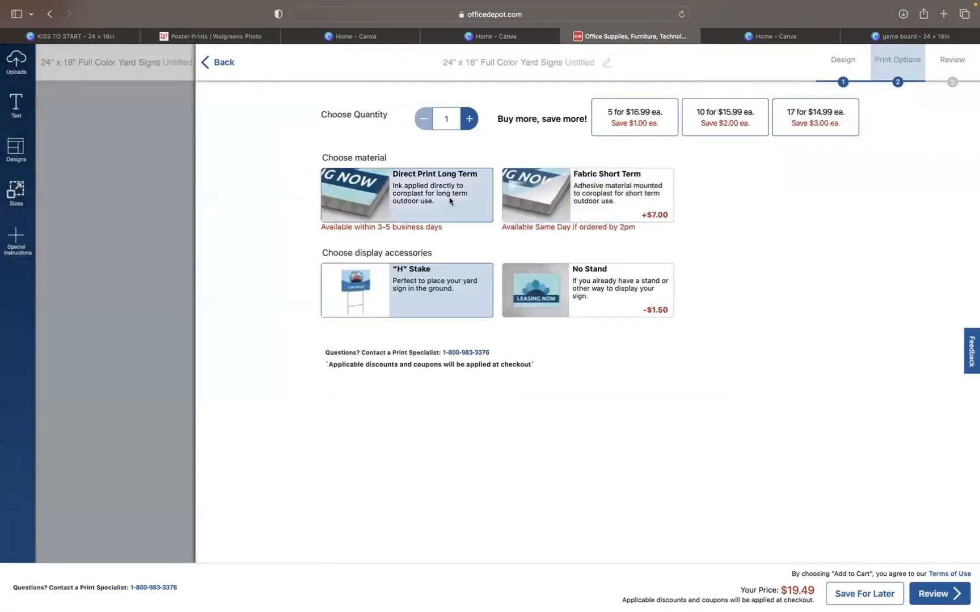
click(558, 204)
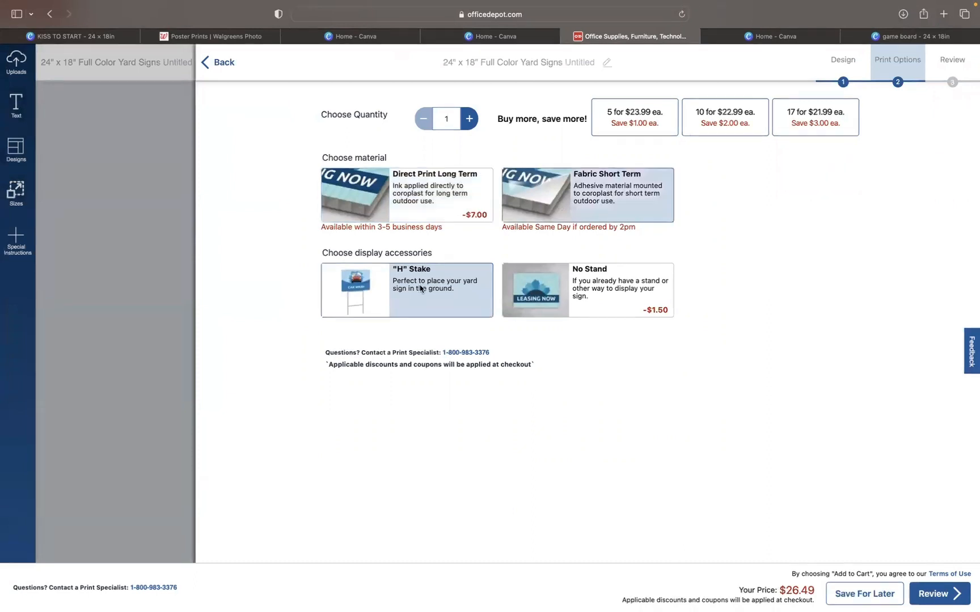
click(571, 288)
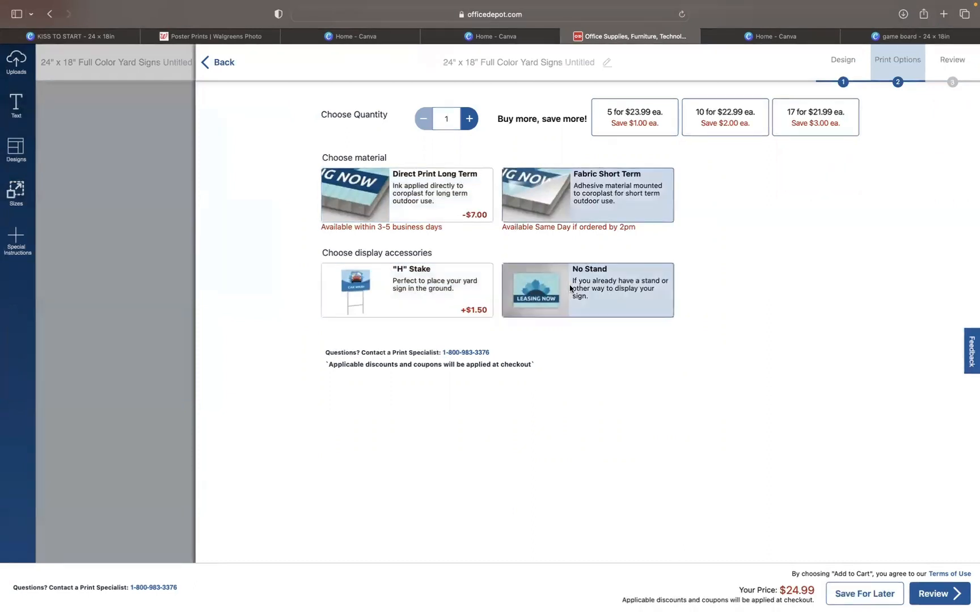
click(487, 216)
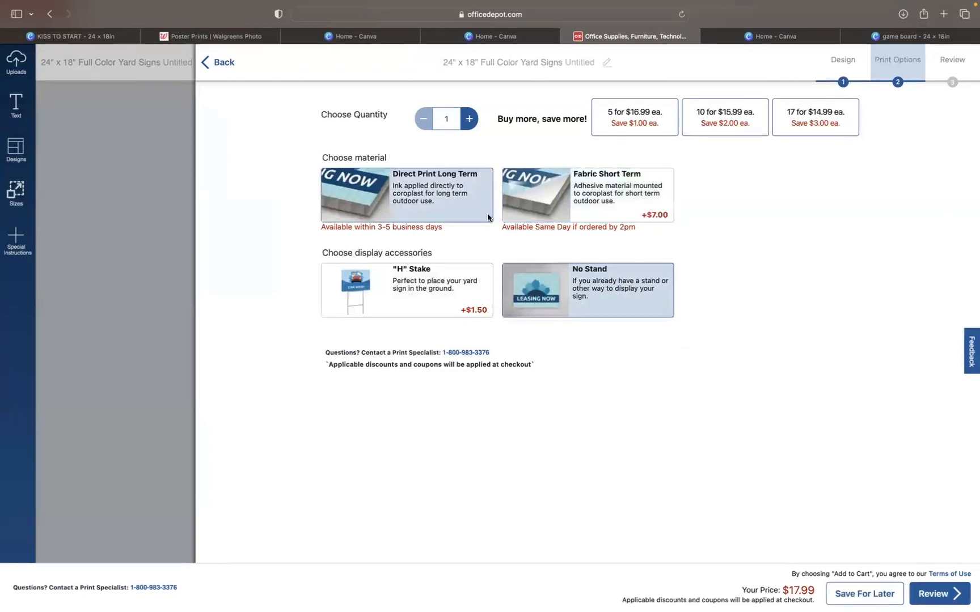
click(599, 211)
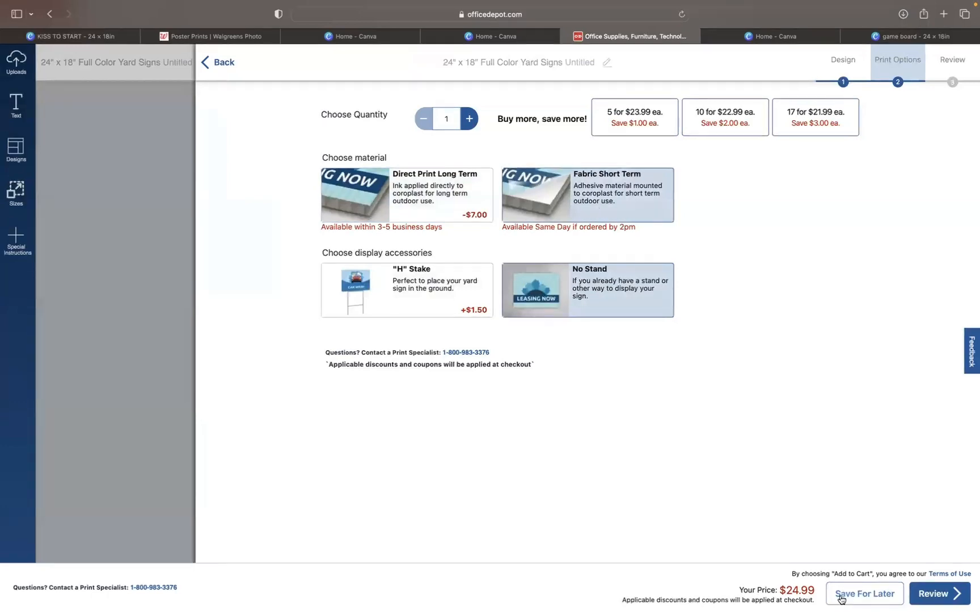
Add the custom yard sign to the shopping cart and choose Store and Curbside Pickup.
click(924, 591)
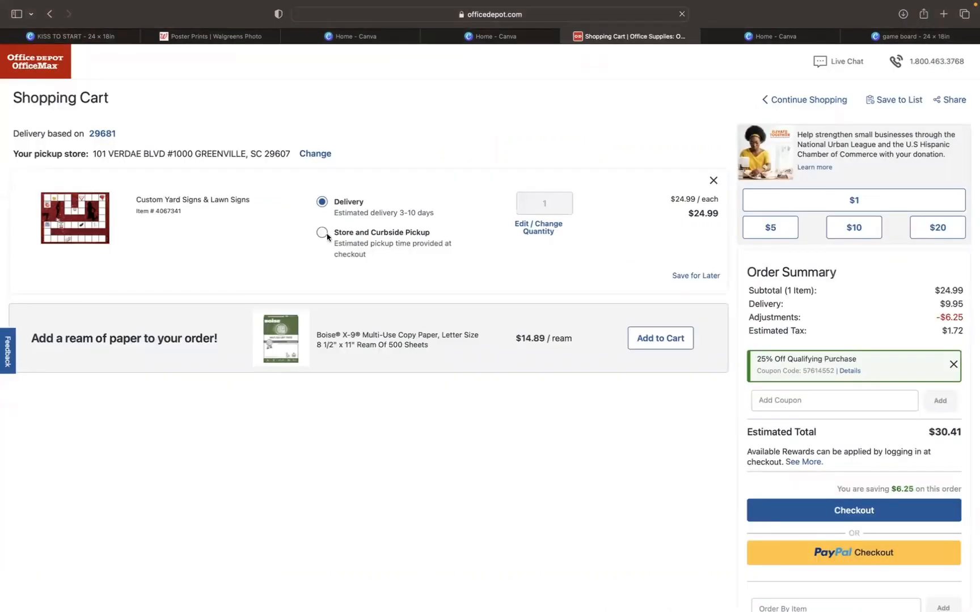
click(326, 237)
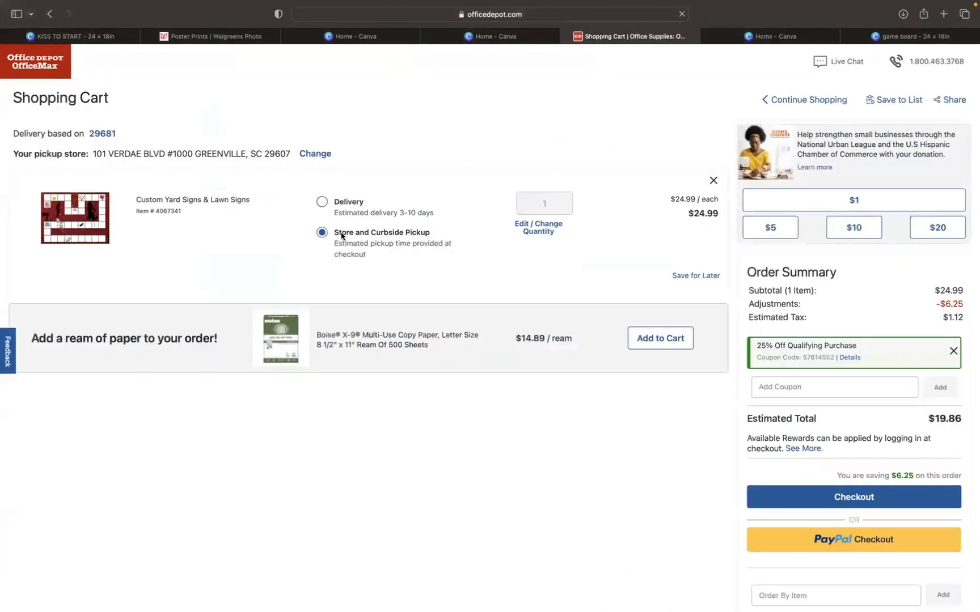
drag(959, 418, 934, 419)
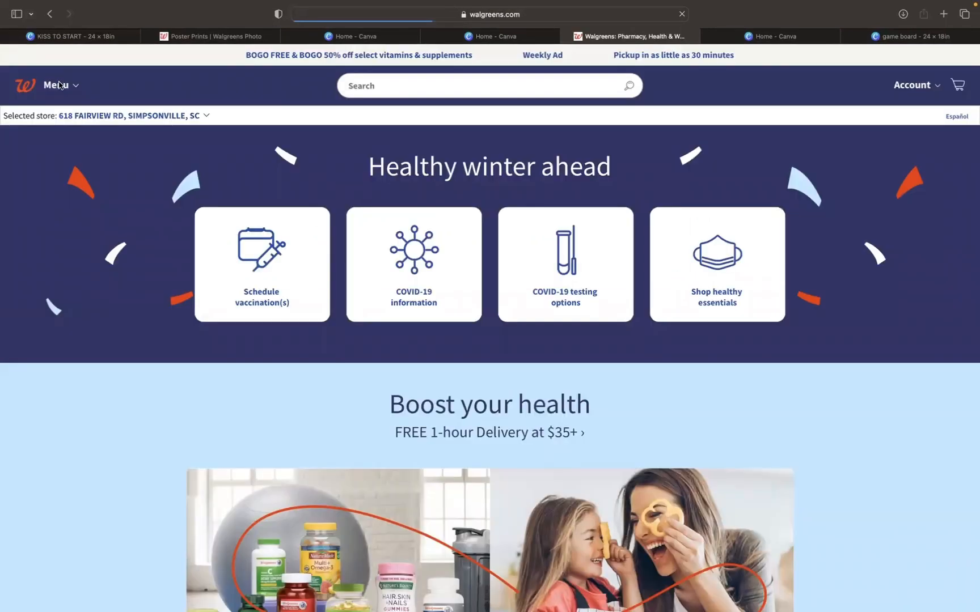
On the Walgreens site, open the Posters category of the photo products.
click(57, 85)
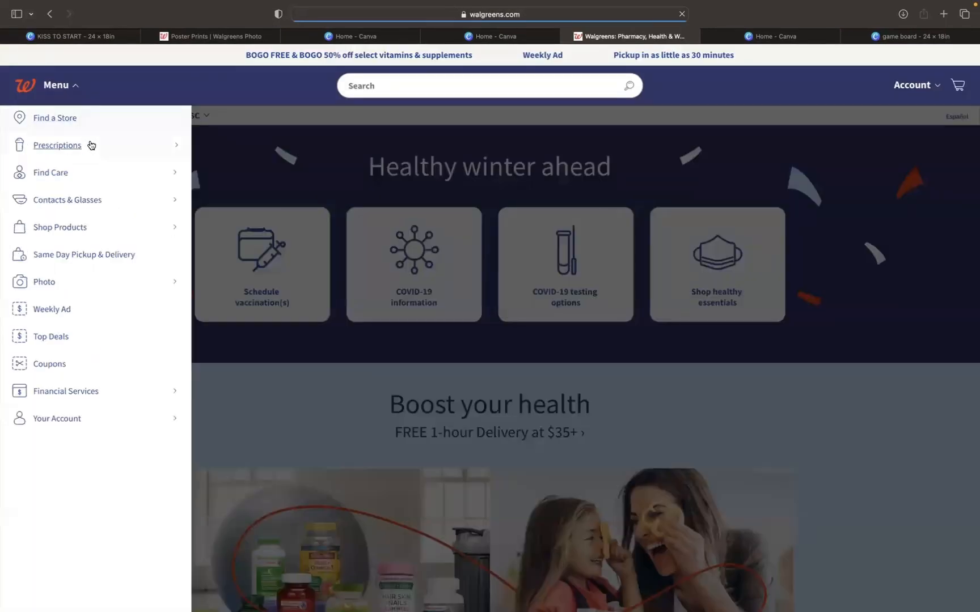
click(174, 284)
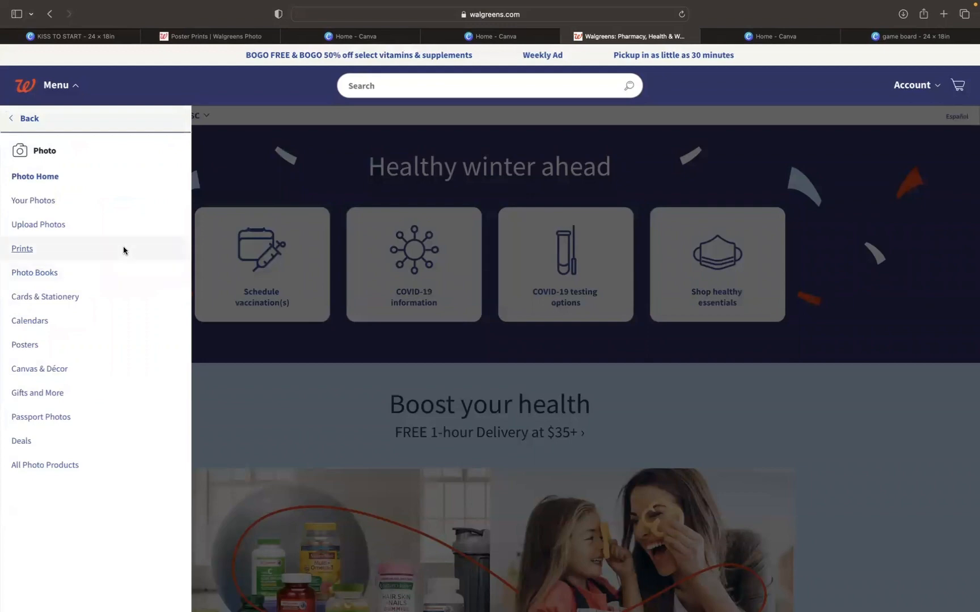
click(59, 344)
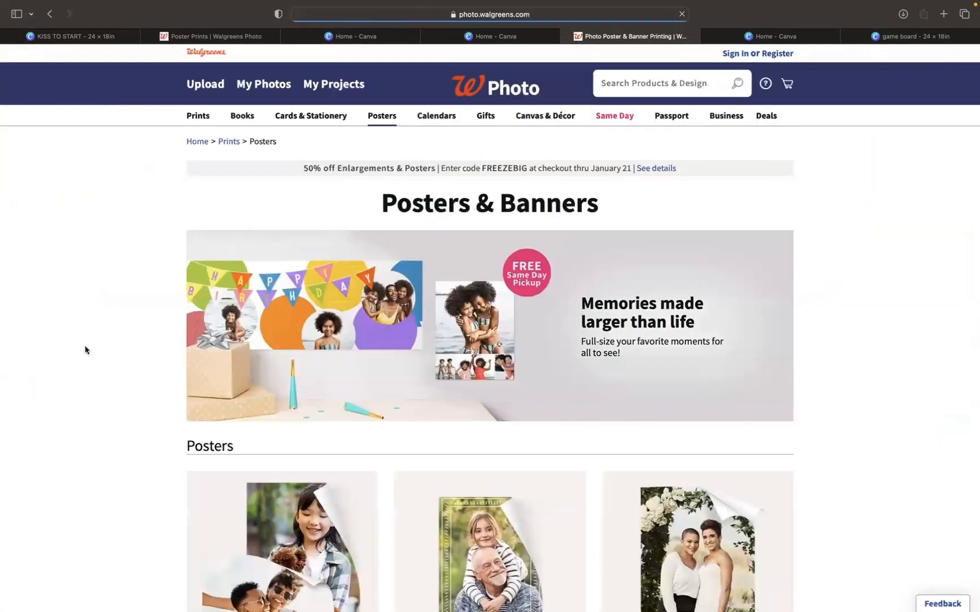
Open the Posters product from the Posters & Banners page and choose the 16x20 size in Satin Paper.
scroll(490, 340, down, 5)
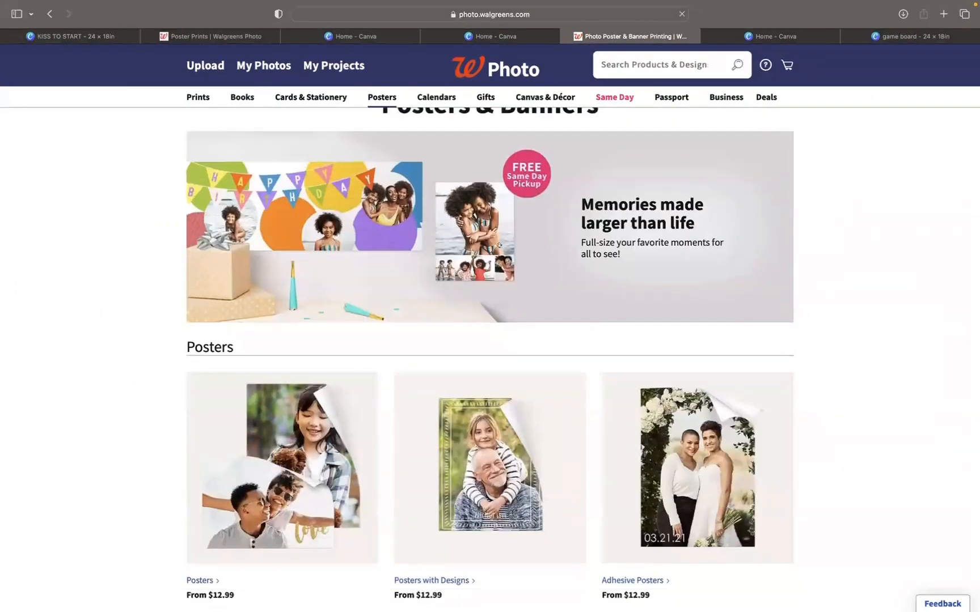
scroll(537, 317, down, 3)
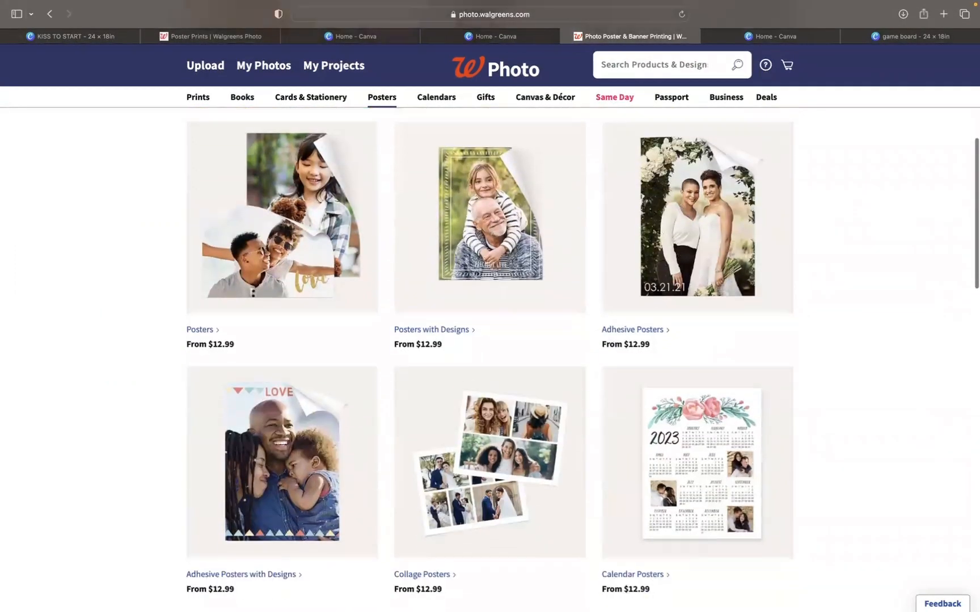
click(285, 239)
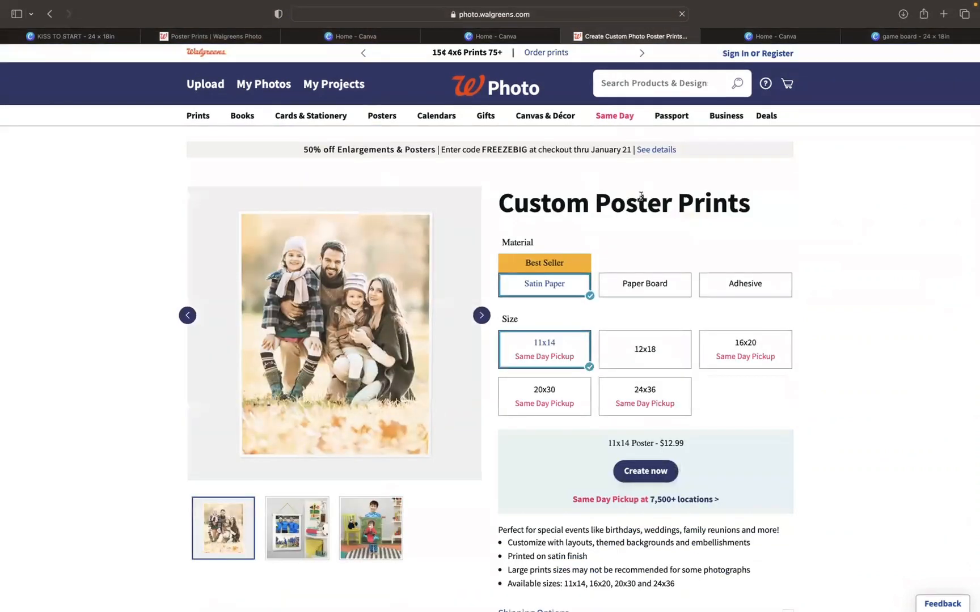
click(624, 352)
click(719, 348)
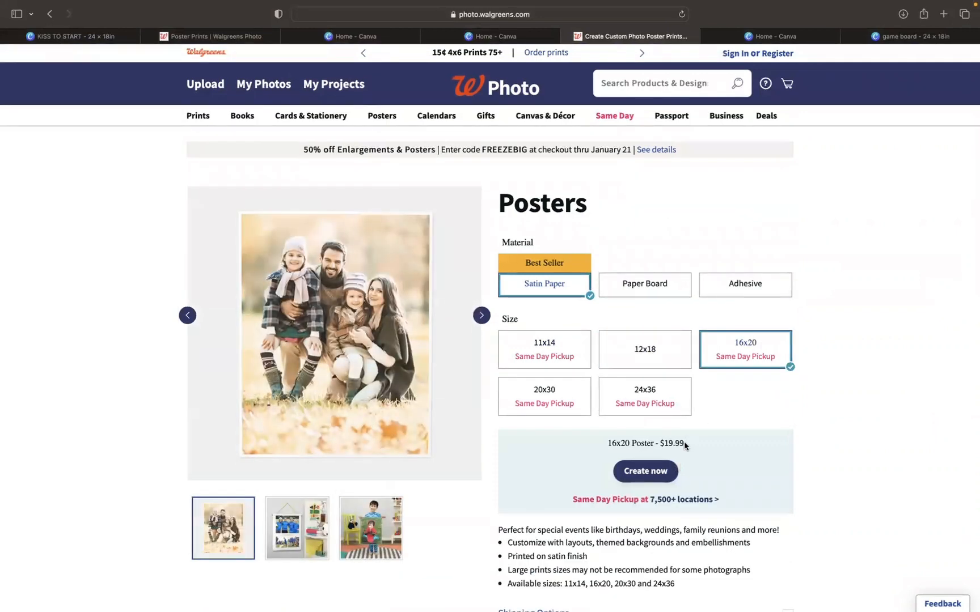
Try the Paper Board material and the Adhesive material in 16x20 and 11x14, and return to Satin Paper in 16x20.
click(648, 295)
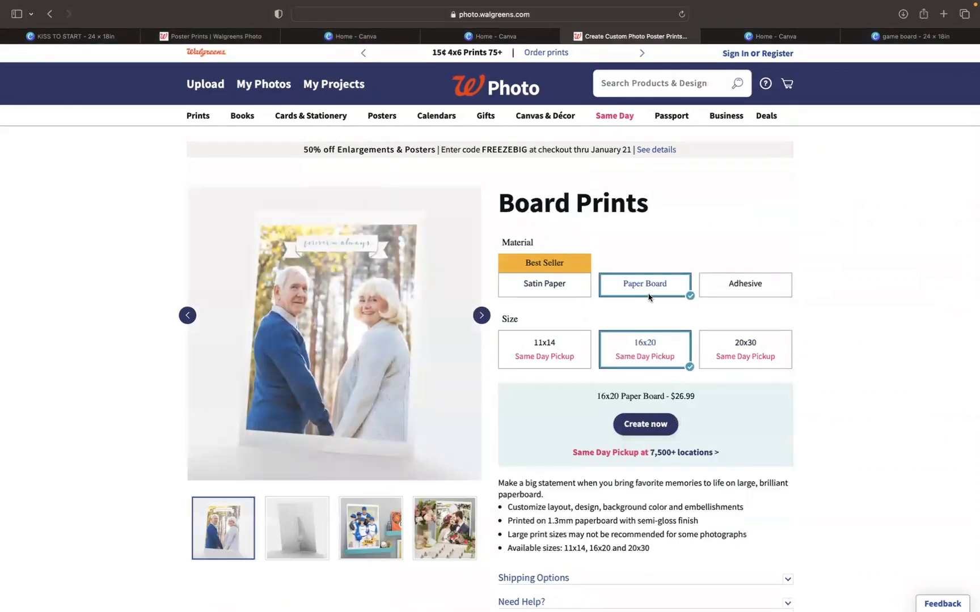
click(703, 281)
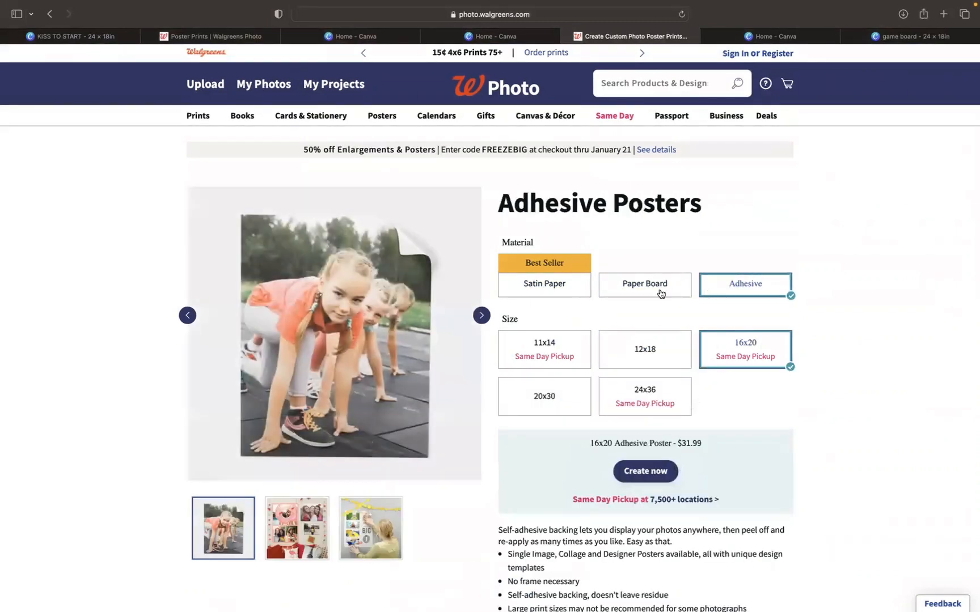
click(557, 354)
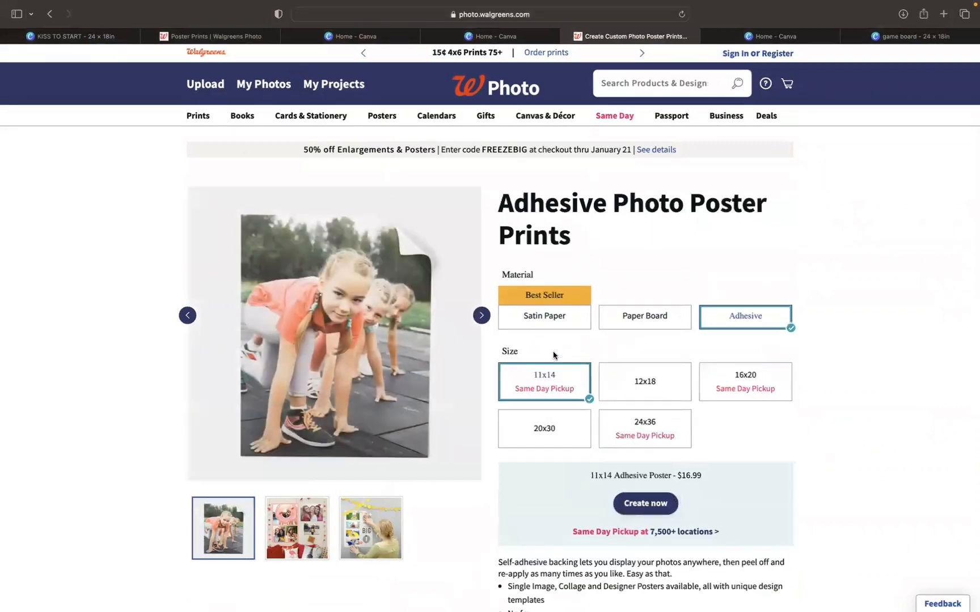
click(545, 319)
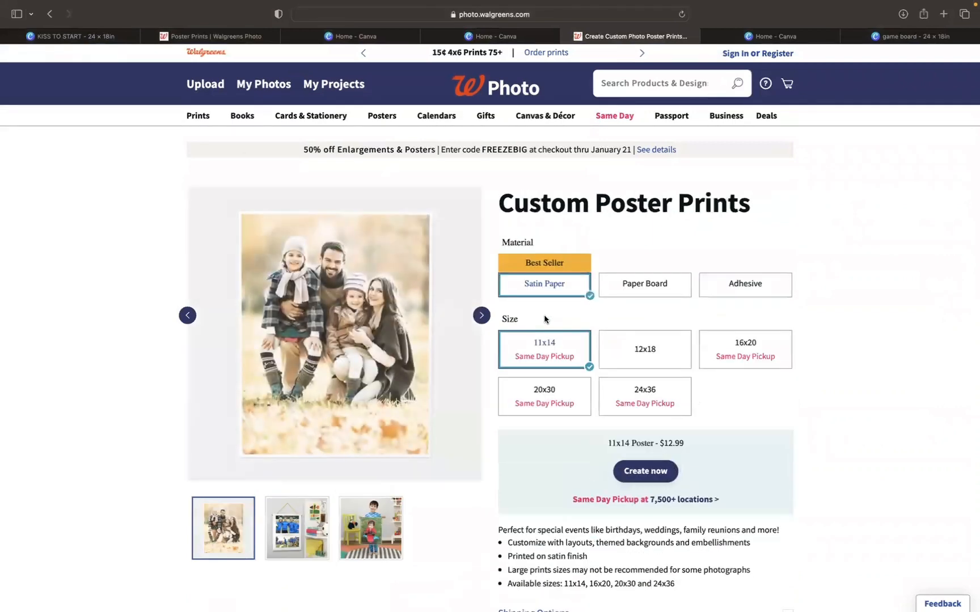
click(738, 339)
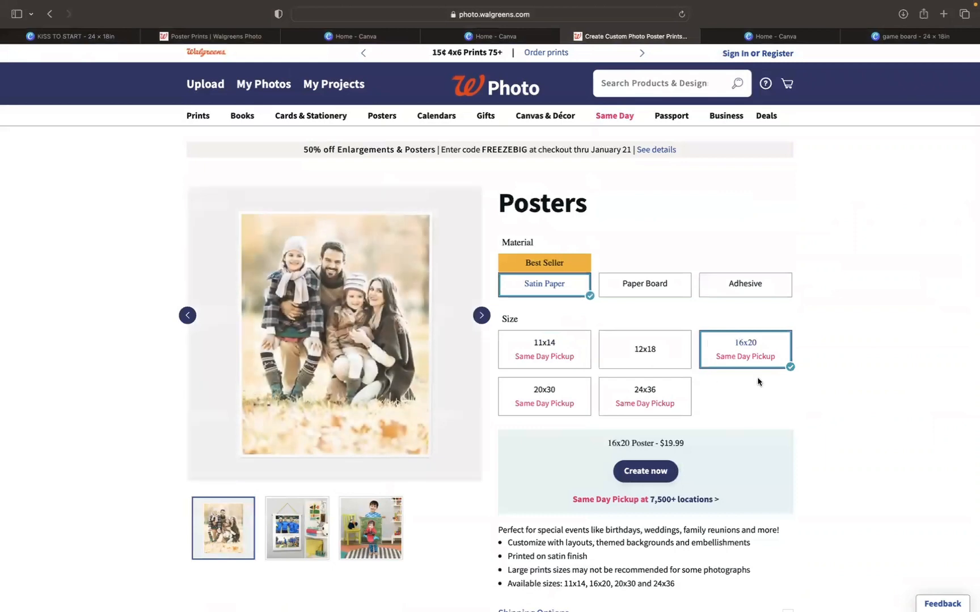